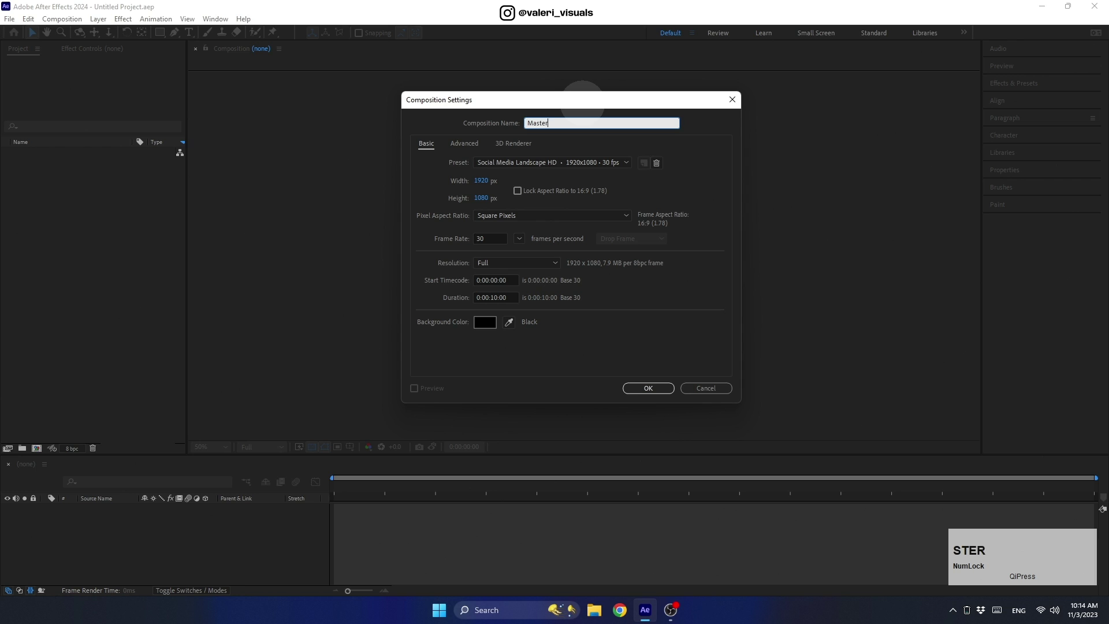
Step: Create the 1920 x 1080, 30 fps composition under the name Master Comp and turn off its transparency grid
{"action": "type", "text": "Comp"}
{"action": "left_click", "coordinate": [484, 179]}
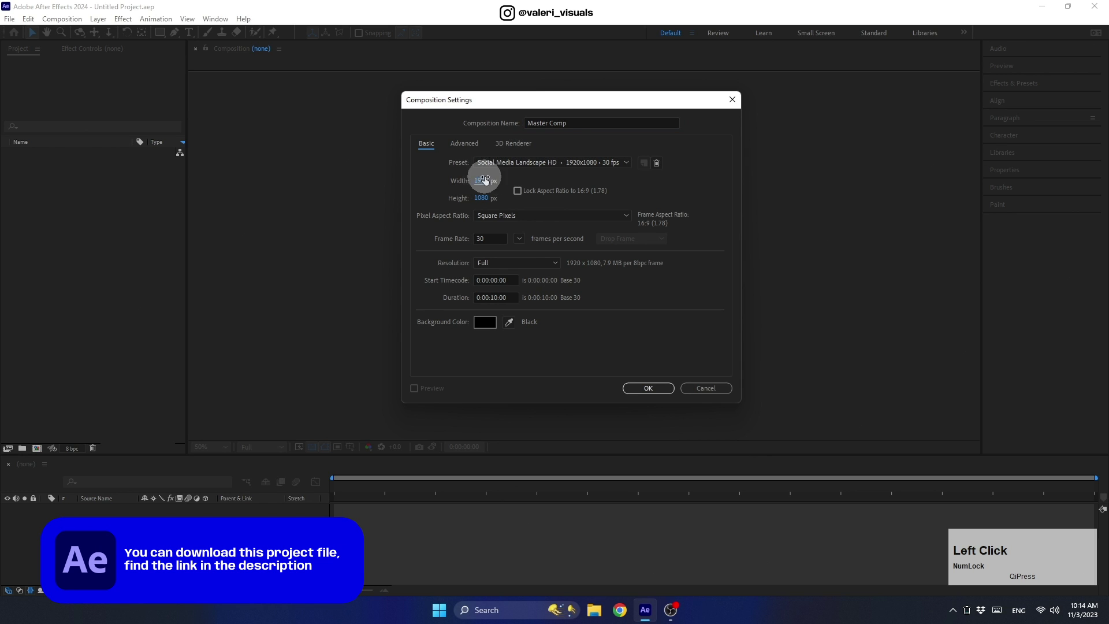
{"action": "left_click", "coordinate": [485, 238]}
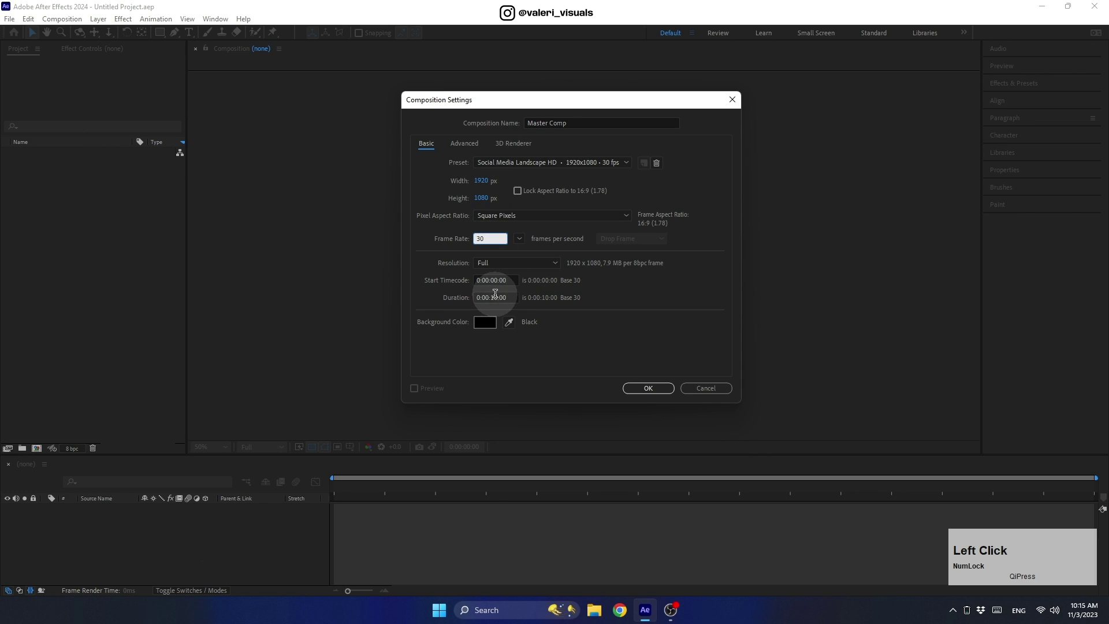
{"action": "left_click", "coordinate": [632, 387]}
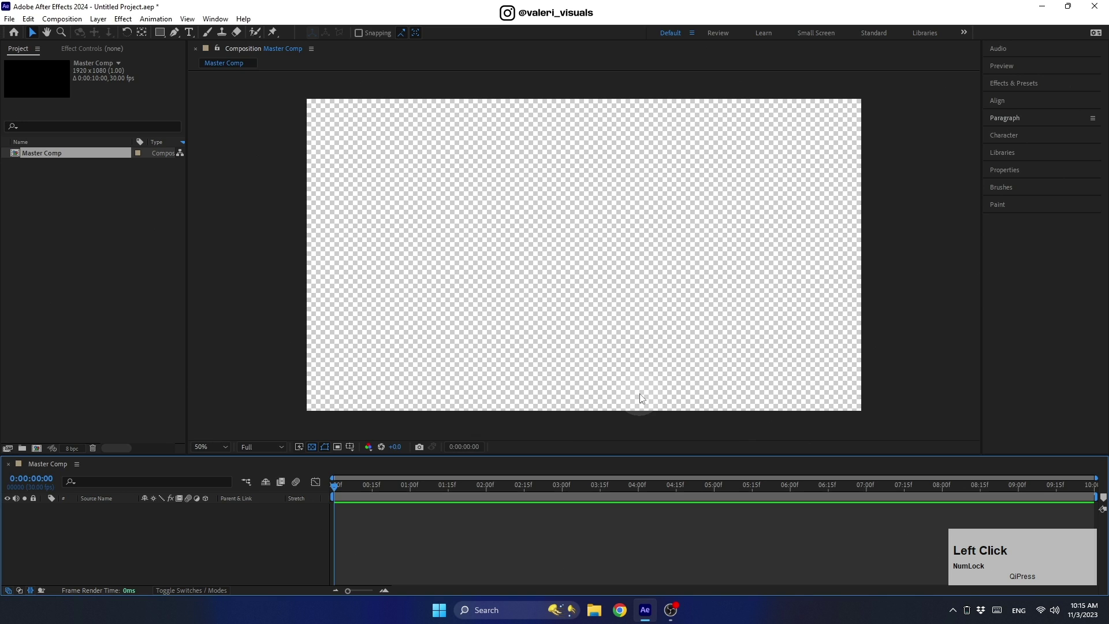
{"action": "left_click", "coordinate": [312, 446]}
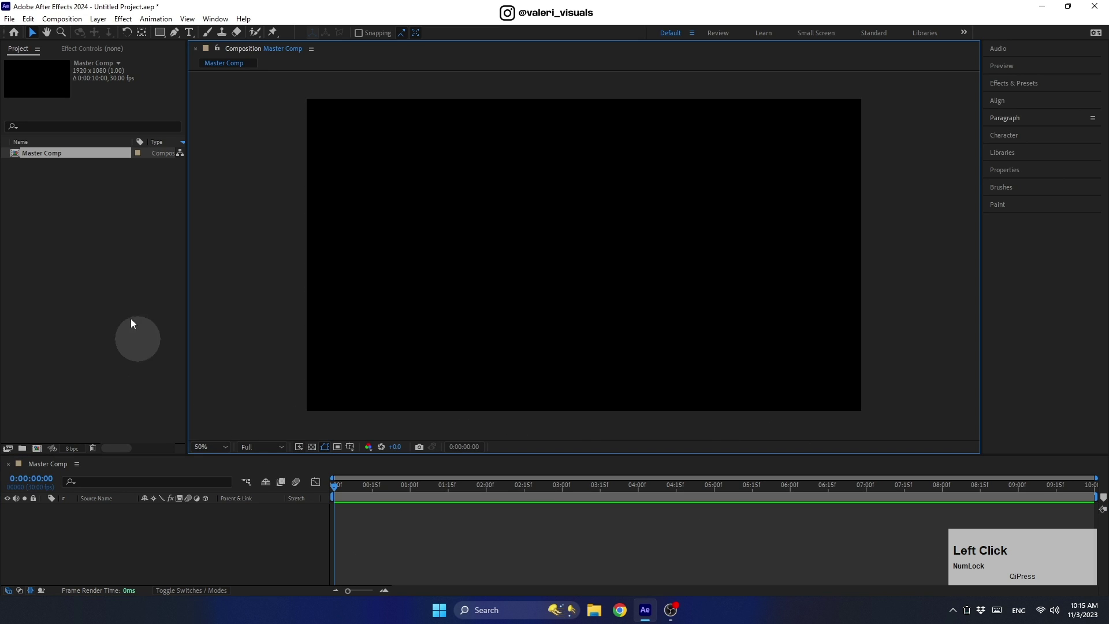
Step: Add a composition-sized rectangle shape layer with a white FFFFFF fill and no stroke
{"action": "double_click", "coordinate": [160, 32]}
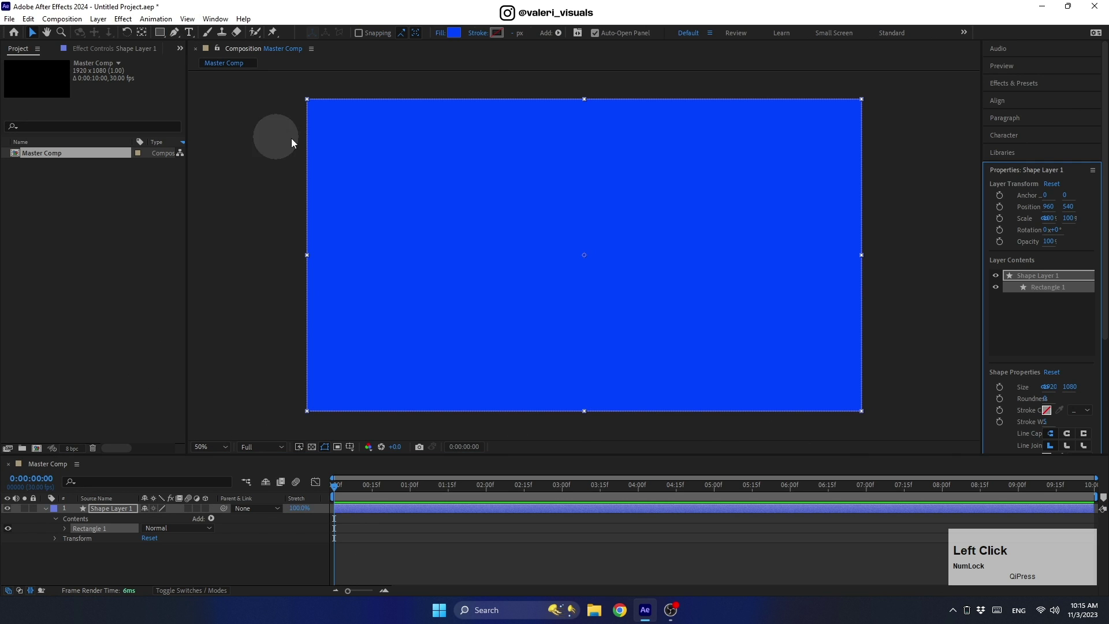
{"action": "left_click", "coordinate": [455, 33]}
{"action": "left_click_drag", "start_coordinate": [303, 276], "coordinate": [185, 228]}
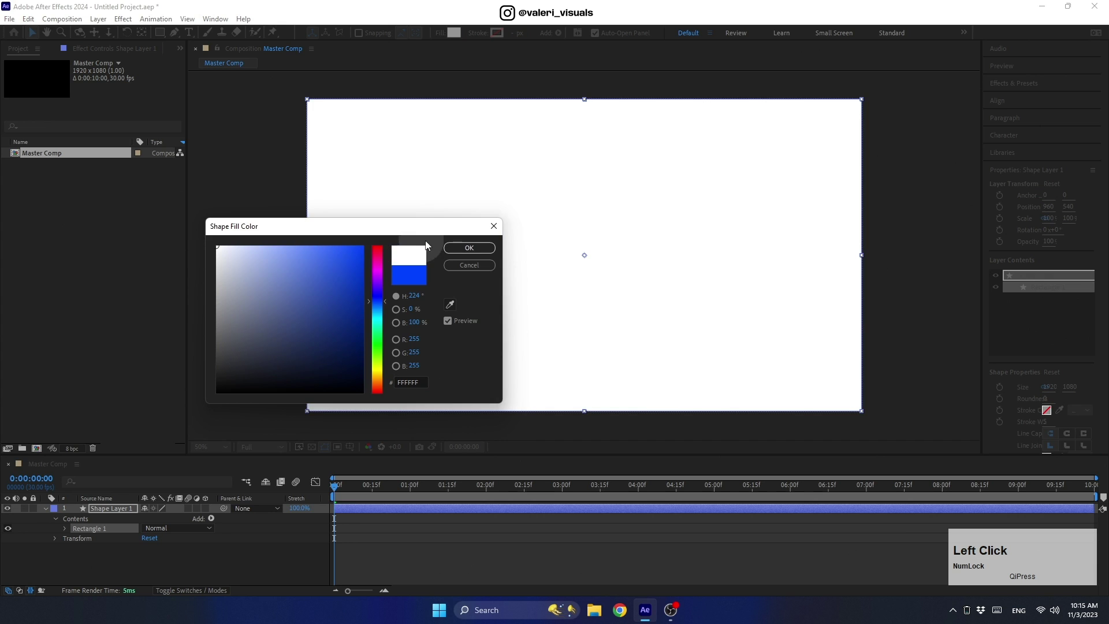
{"action": "left_click", "coordinate": [468, 248]}
{"action": "left_click", "coordinate": [477, 32]}
{"action": "left_click", "coordinate": [322, 91]}
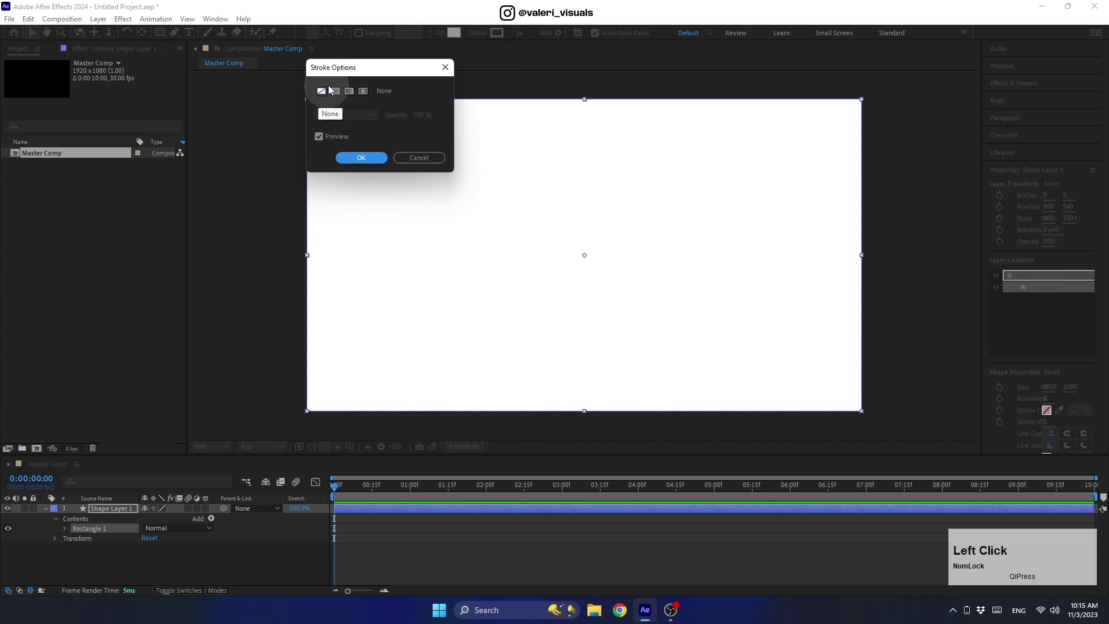
{"action": "left_click", "coordinate": [358, 160]}
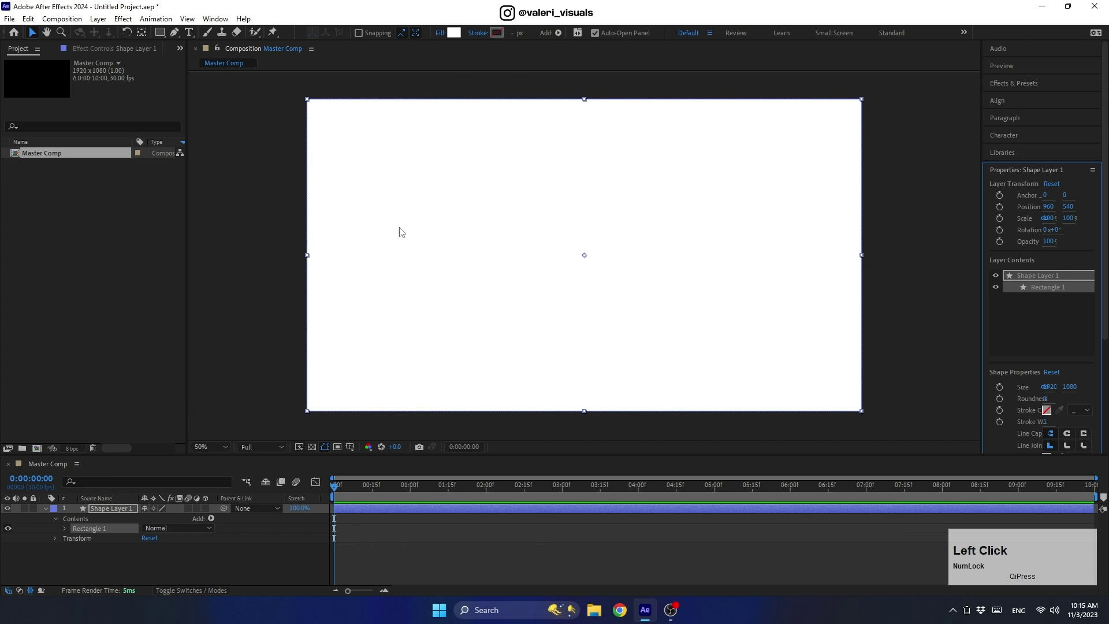
Step: Unlink the rectangle path's Size proportions and keyframe its Size at 0, 0 at the start of the timeline
{"action": "left_click", "coordinate": [64, 528]}
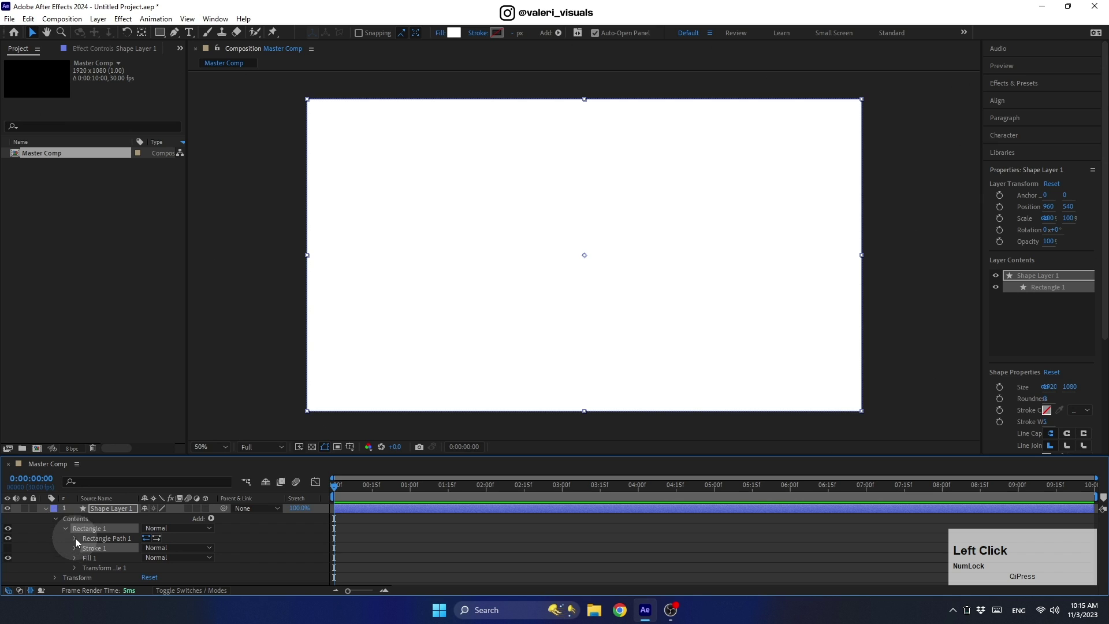
{"action": "left_click", "coordinate": [75, 538]}
{"action": "left_click", "coordinate": [127, 547]}
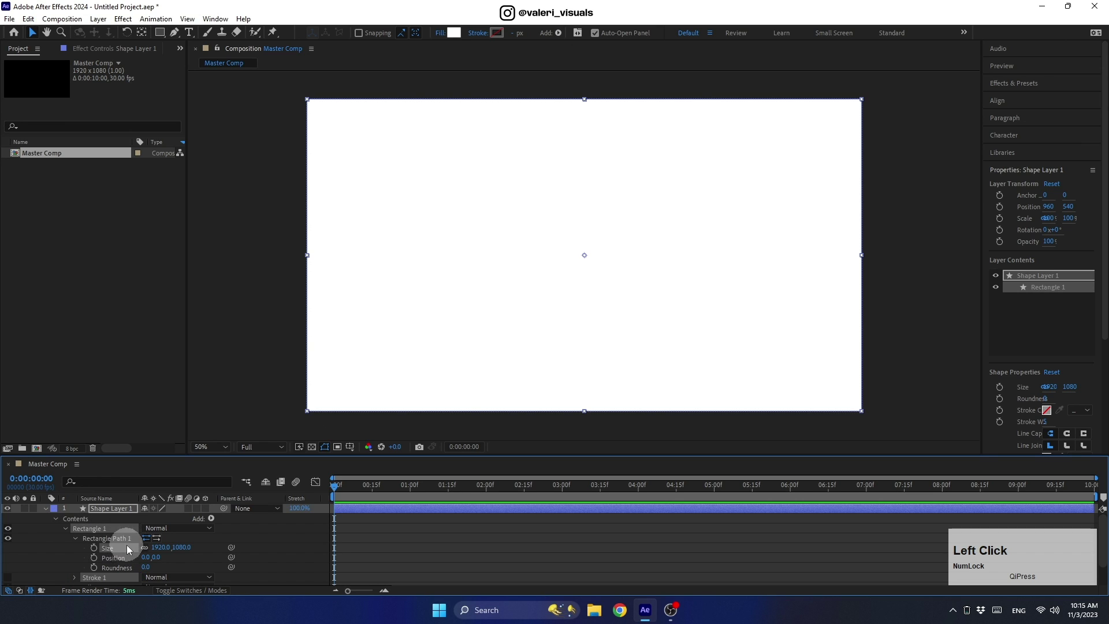
{"action": "left_click", "coordinate": [144, 547]}
{"action": "left_click", "coordinate": [160, 547]}
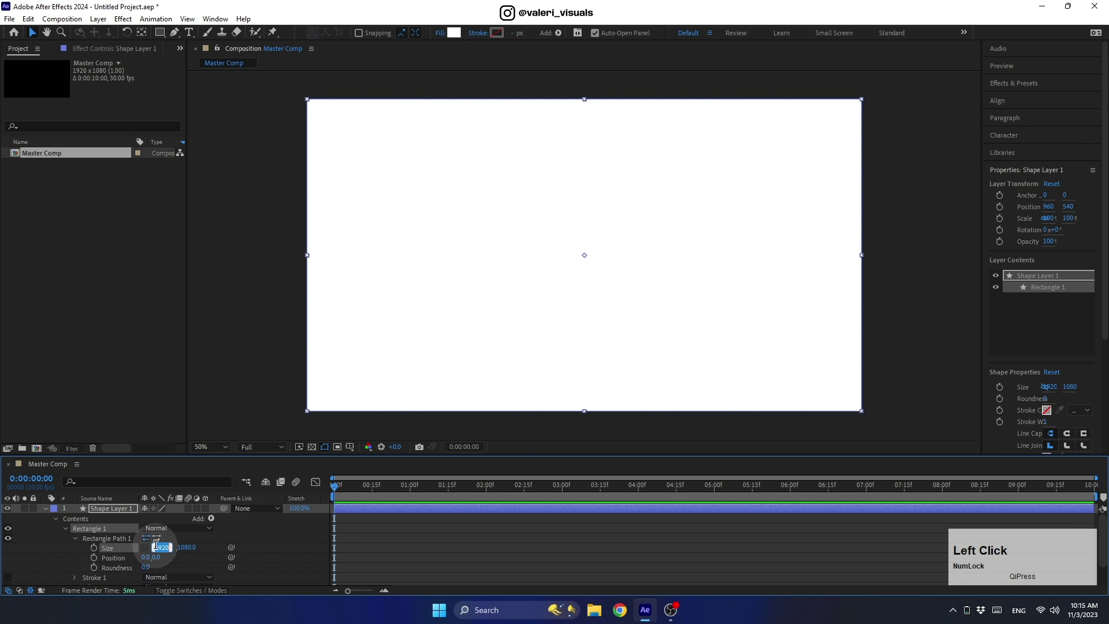
{"action": "type", "text": "0"}
{"action": "key", "text": "Return"}
{"action": "left_click", "coordinate": [168, 547]}
{"action": "type", "text": "0"}
{"action": "key", "text": "Return"}
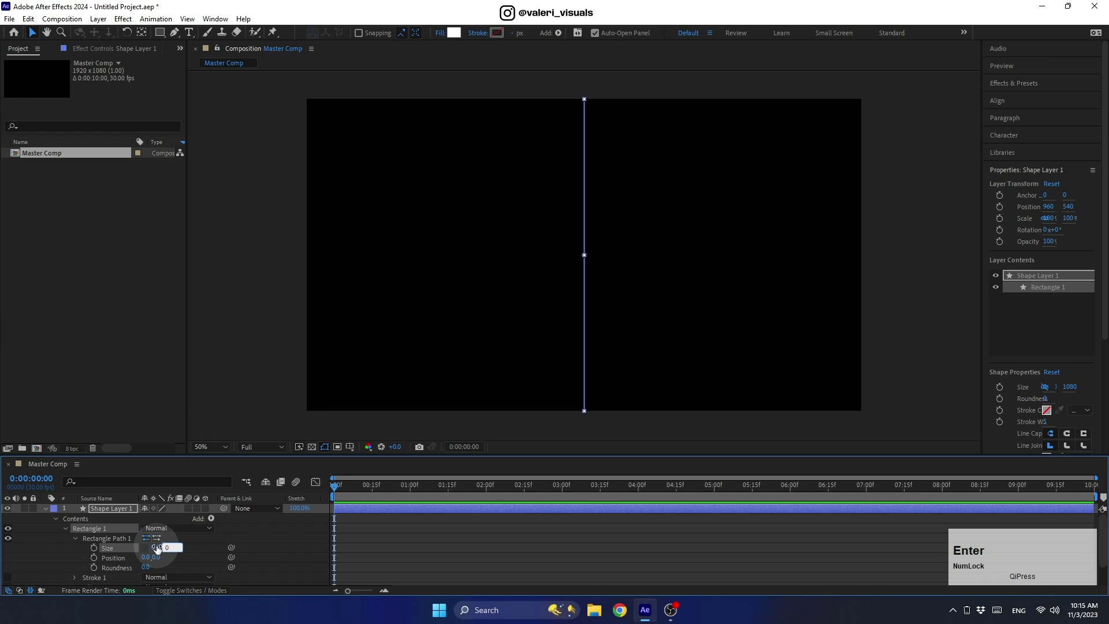
{"action": "left_click", "coordinate": [94, 547]}
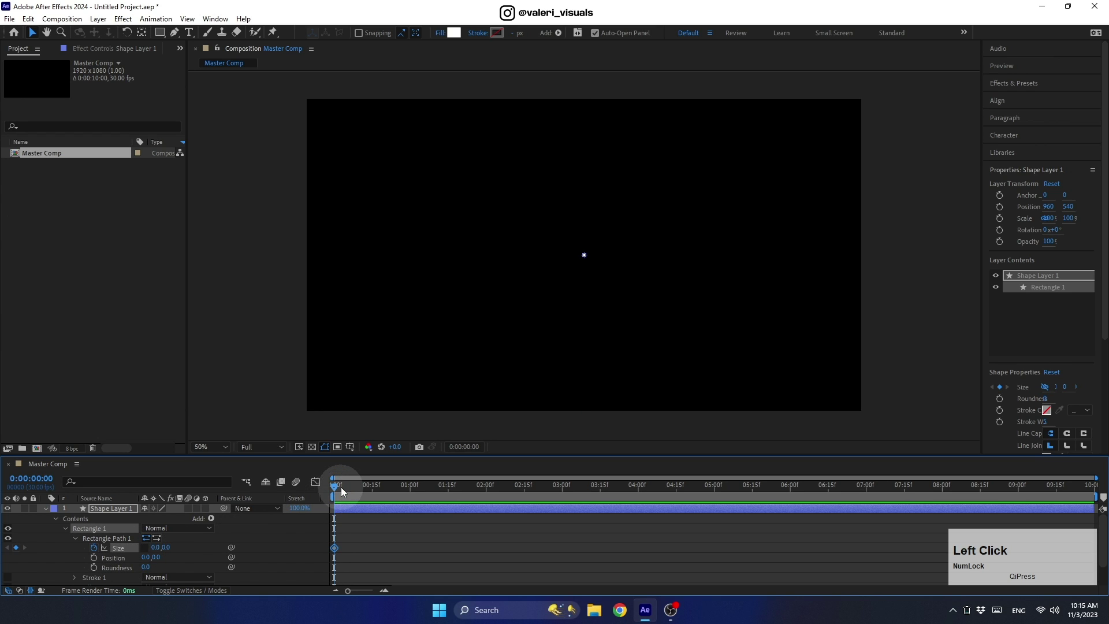
Step: Add a rectangle Size keyframe of 300, 300 at 0:00:00:10
{"action": "left_click_drag", "start_coordinate": [342, 488], "coordinate": [358, 484]}
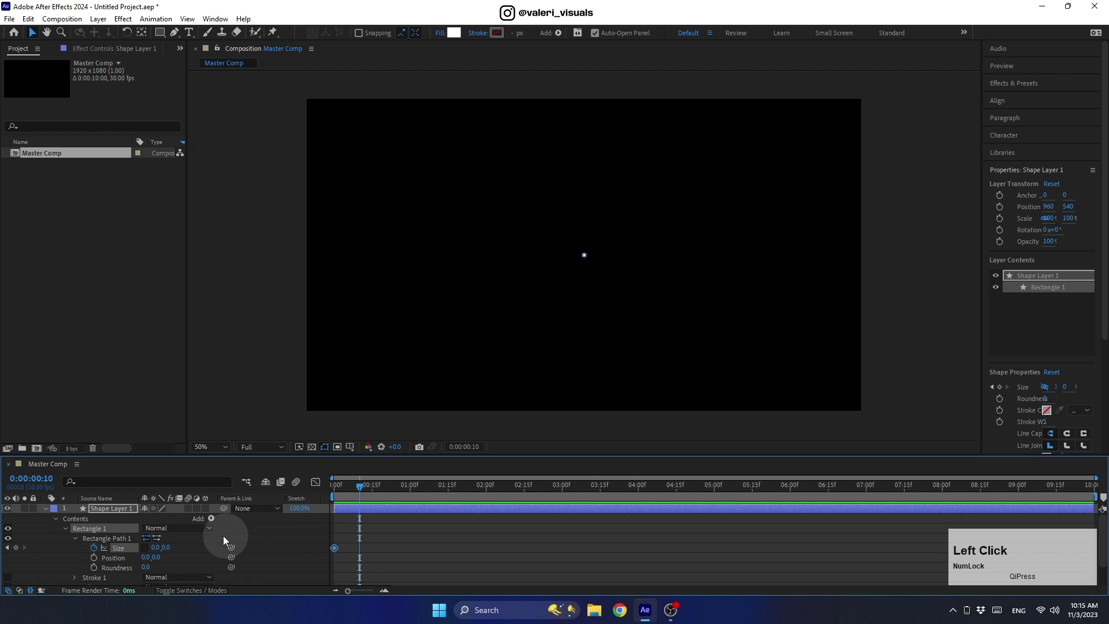
{"action": "left_click", "coordinate": [153, 547]}
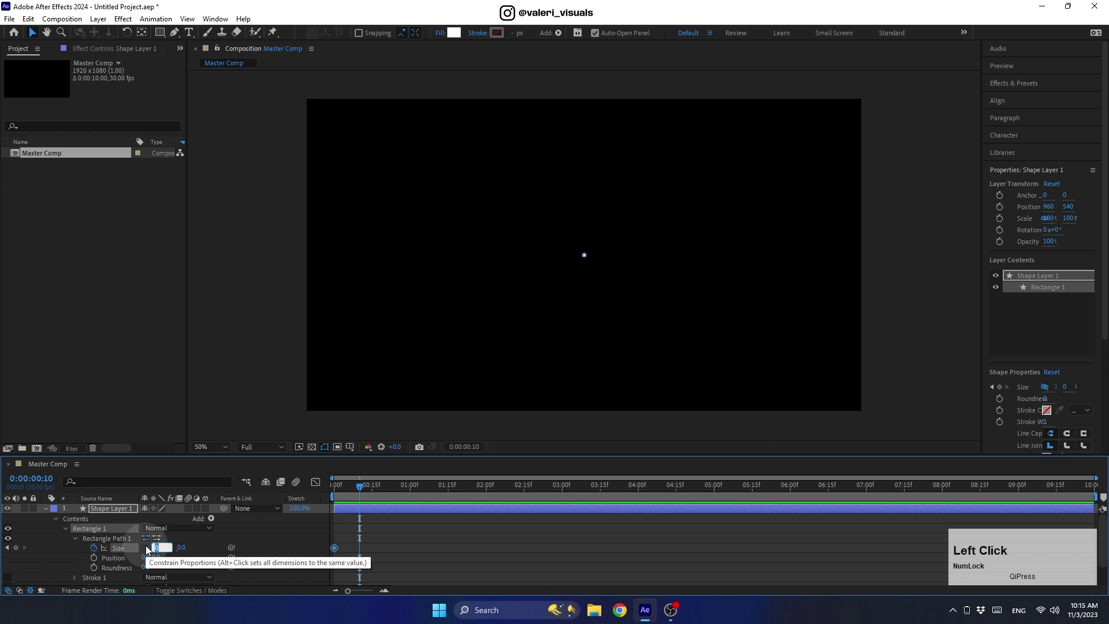
{"action": "type", "text": "300"}
{"action": "key", "text": "Return"}
{"action": "left_click", "coordinate": [171, 546]}
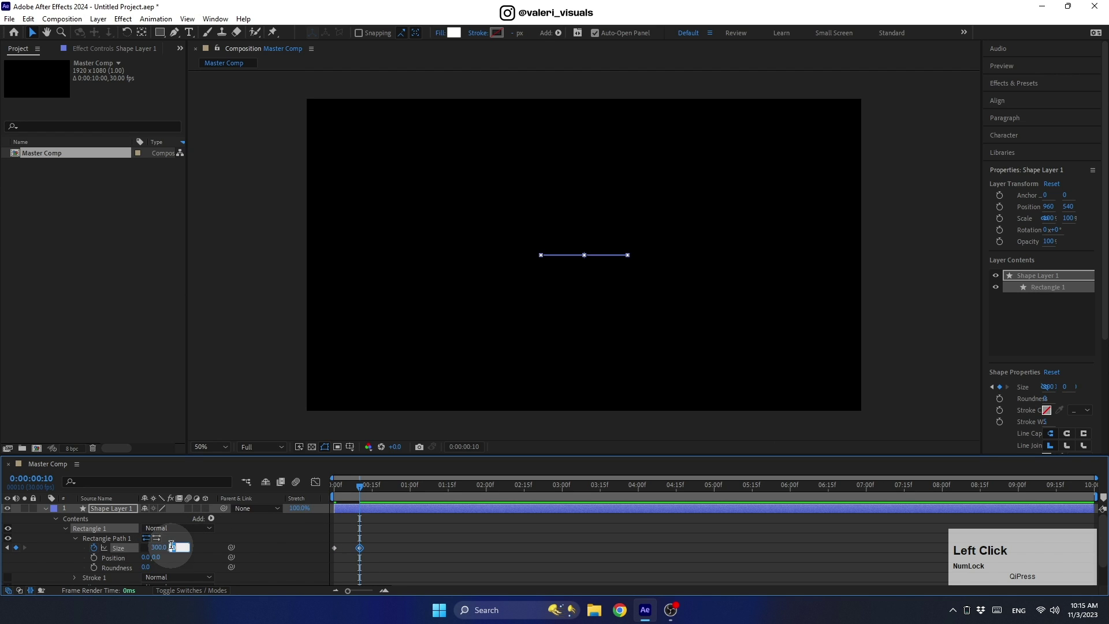
{"action": "type", "text": "300"}
{"action": "key", "text": "Return"}
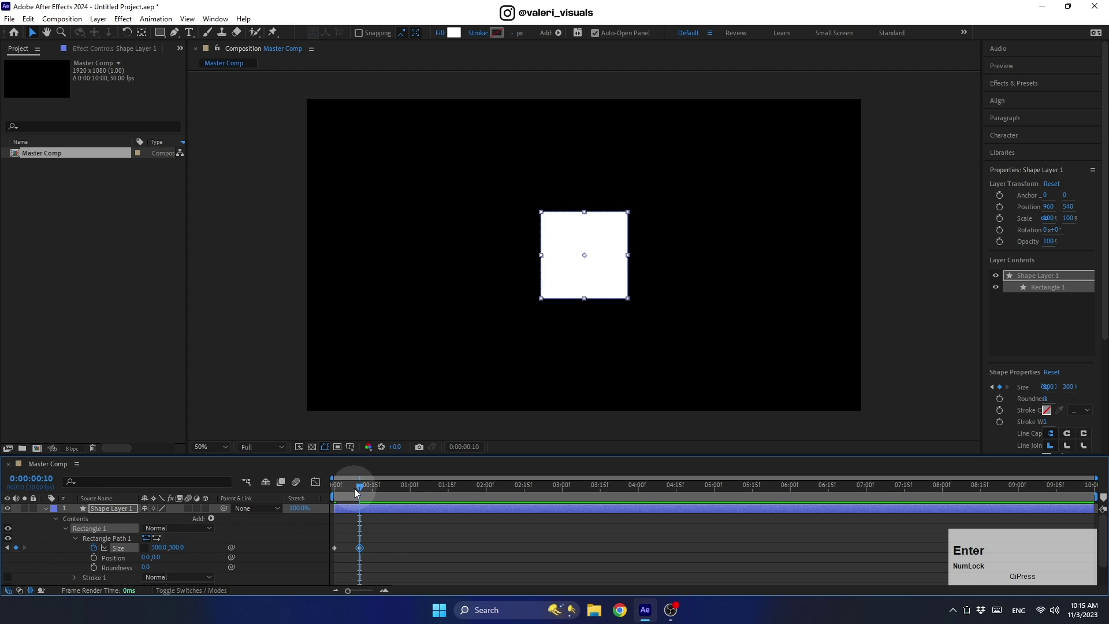
Step: Add a rectangle Size keyframe of 800, 20 at 0:00:00:20
{"action": "left_click_drag", "start_coordinate": [356, 487], "coordinate": [382, 486]}
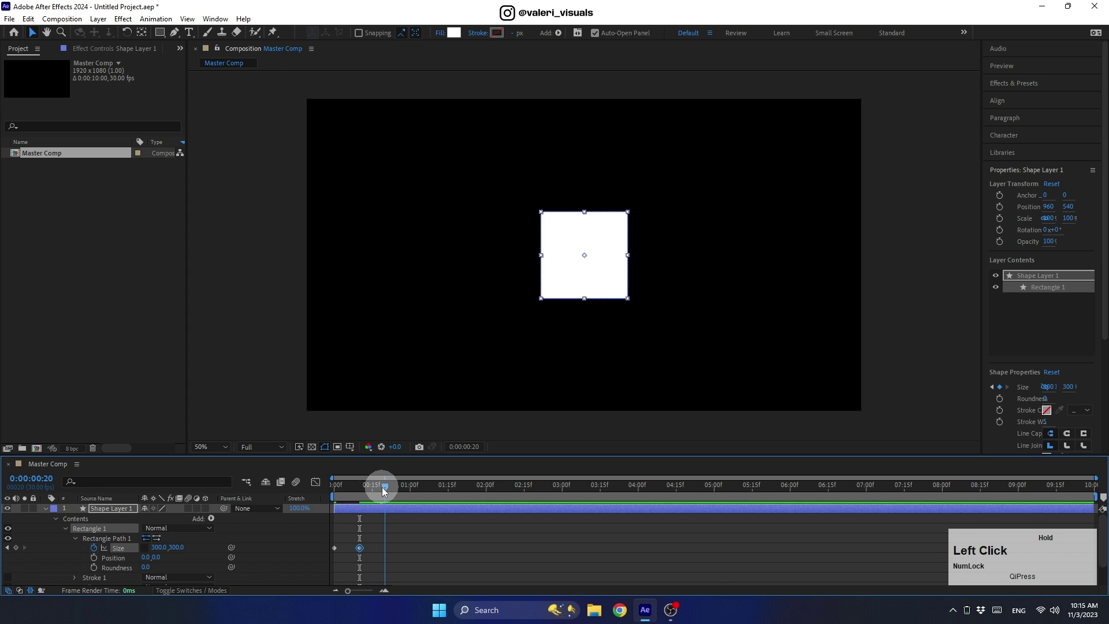
{"action": "left_click", "coordinate": [153, 546]}
{"action": "type", "text": "800"}
{"action": "left_click", "coordinate": [183, 547]}
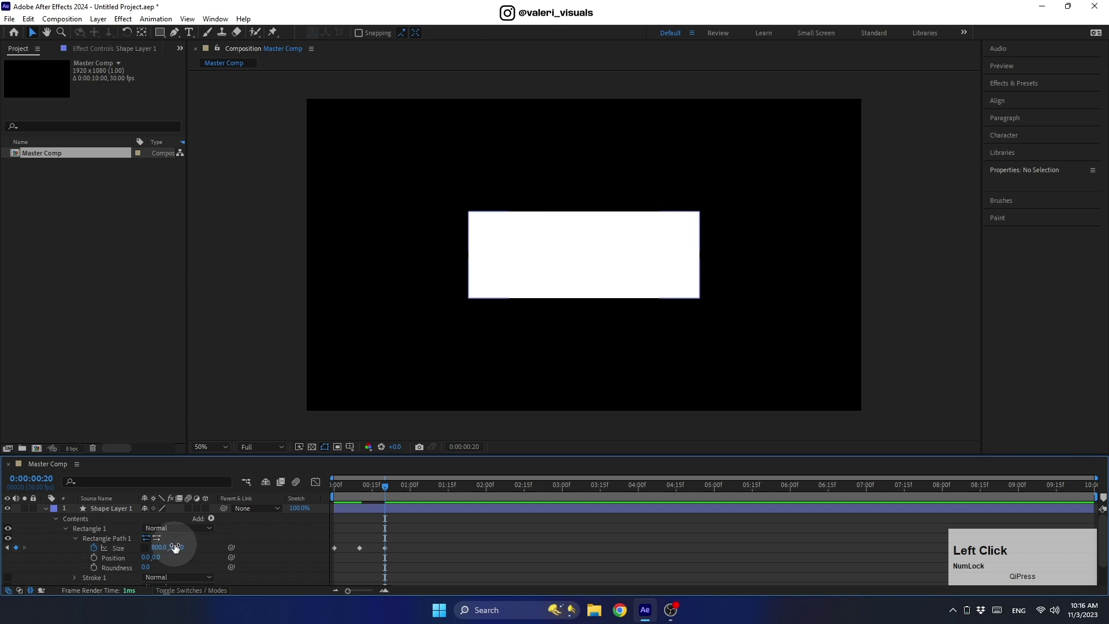
{"action": "type", "text": "20"}
{"action": "left_click", "coordinate": [177, 538]}
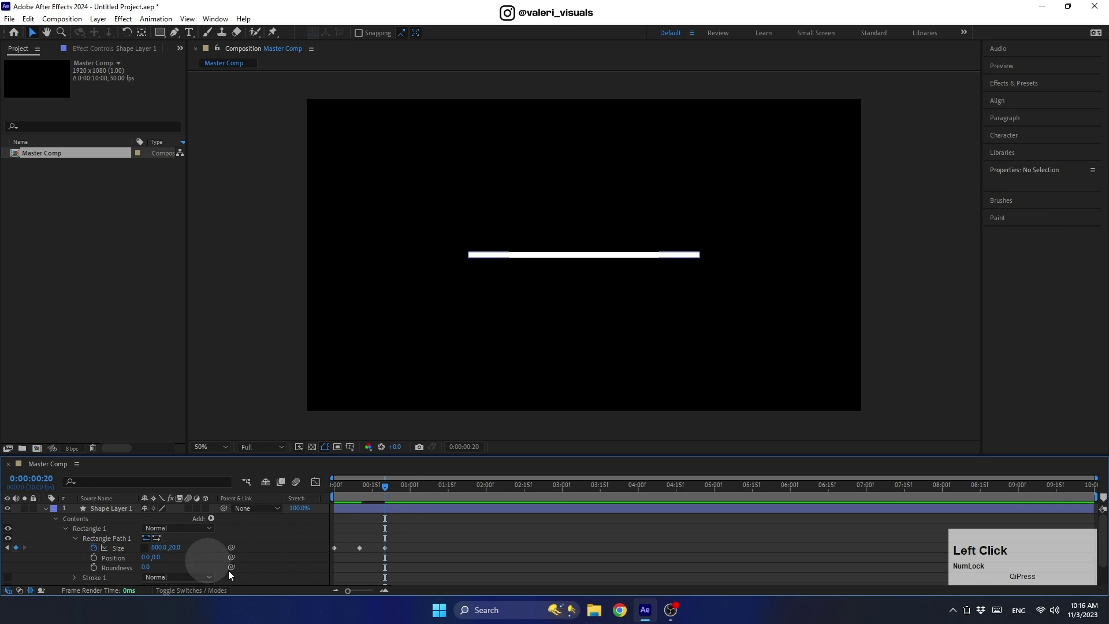
Step: Add a rectangle Size keyframe of 600, 800 at 0:00:01:00
{"action": "left_click", "coordinate": [385, 486]}
{"action": "left_click_drag", "start_coordinate": [386, 487], "coordinate": [411, 486]}
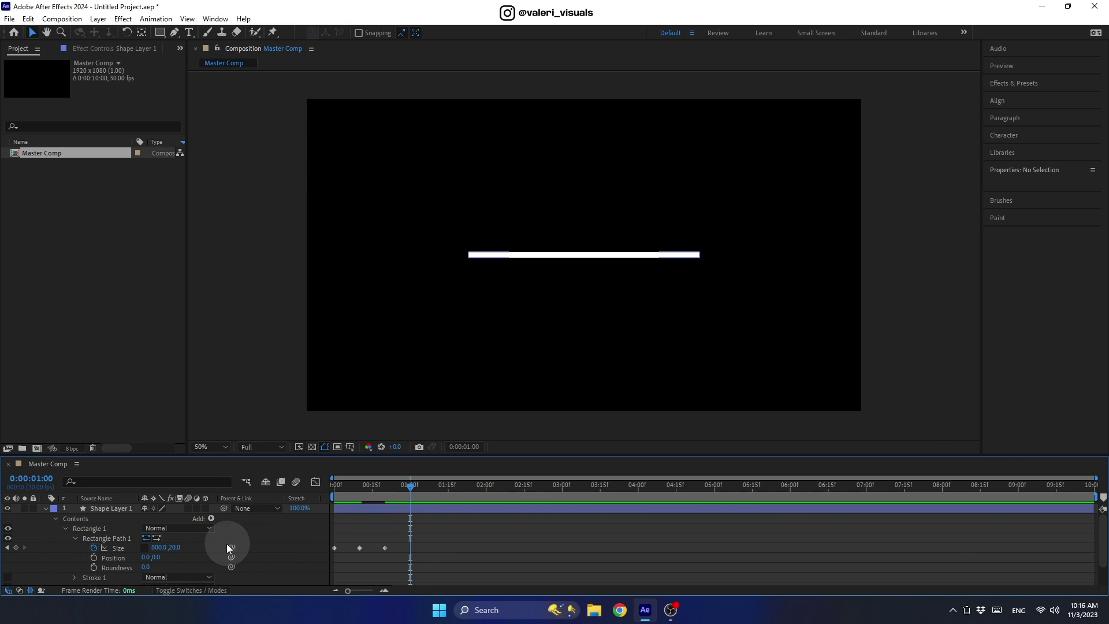
{"action": "left_click", "coordinate": [176, 547]}
{"action": "type", "text": "800"}
{"action": "key", "text": "Return"}
{"action": "left_click", "coordinate": [157, 548]}
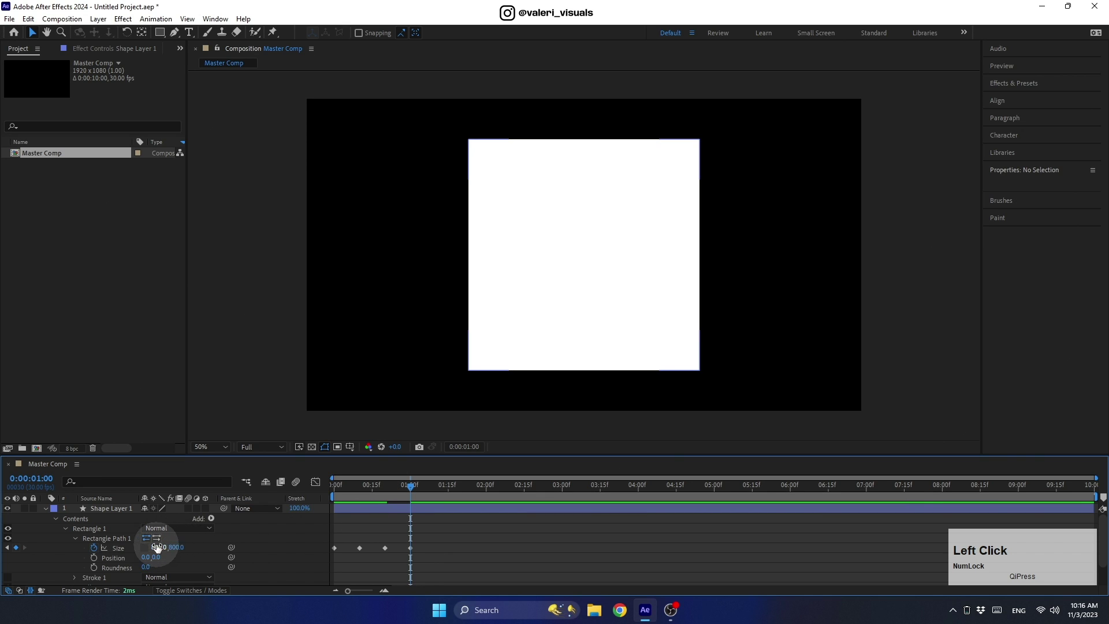
{"action": "type", "text": "600"}
{"action": "key", "text": "Return"}
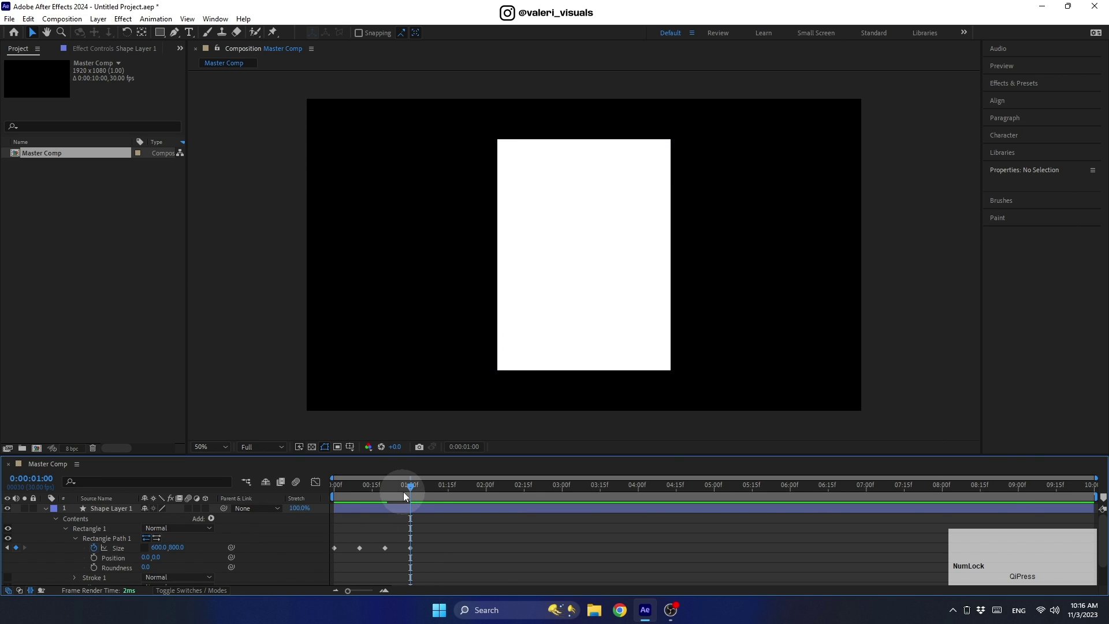
Step: Add a rectangle Size keyframe of 1200, 600 at 0:00:01:10
{"action": "left_click_drag", "start_coordinate": [414, 484], "coordinate": [437, 483]}
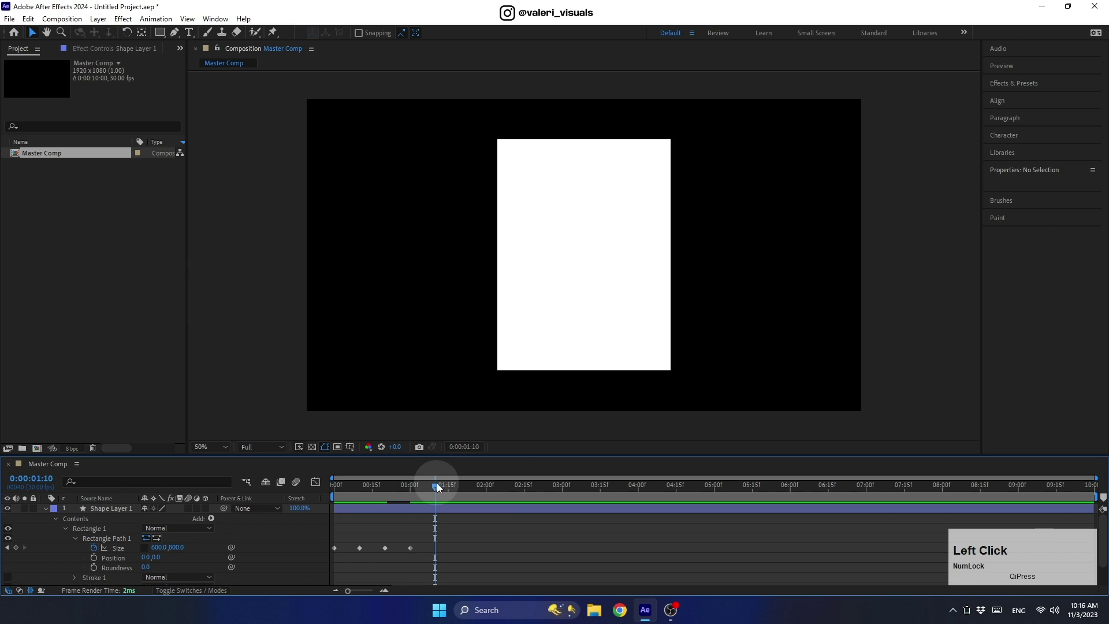
{"action": "left_click", "coordinate": [176, 547]}
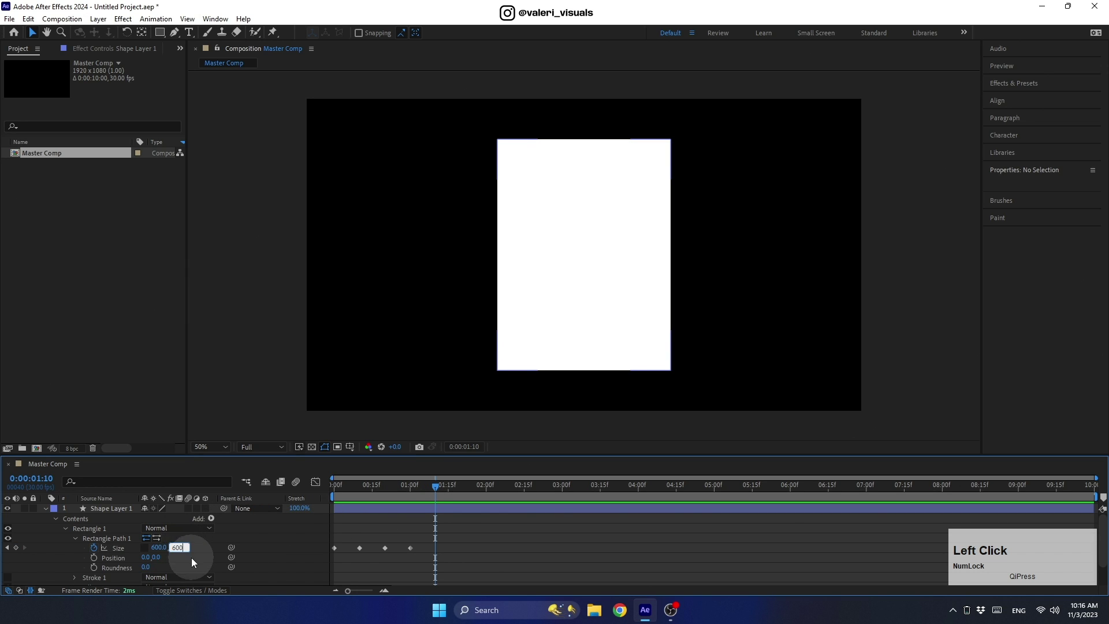
{"action": "type", "text": "600"}
{"action": "key", "text": "Return"}
{"action": "left_click", "coordinate": [157, 547]}
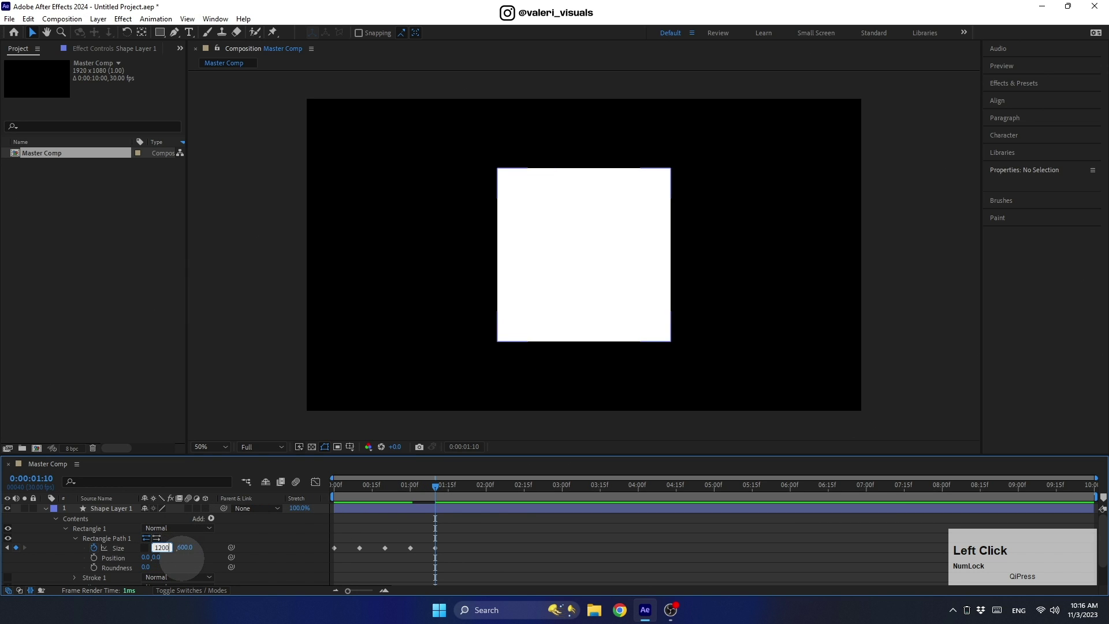
{"action": "type", "text": "1200"}
{"action": "left_click", "coordinate": [182, 559]}
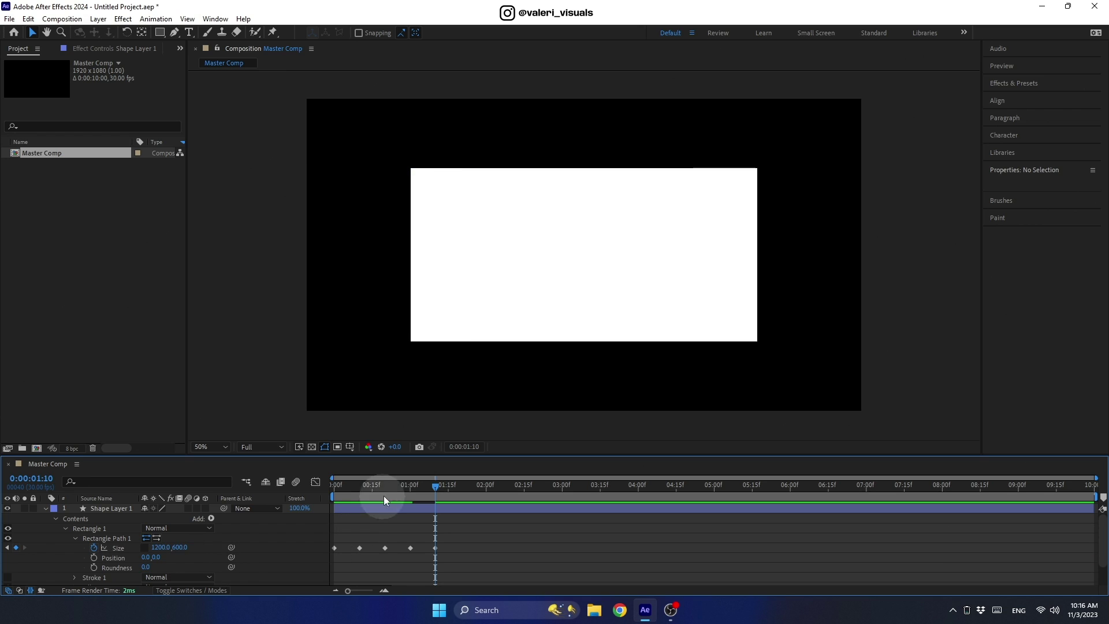
Step: Go back to 0:00:00:10 and set the rectangle's Roundness to 150 to make the square a circle
{"action": "left_click_drag", "start_coordinate": [422, 481], "coordinate": [359, 490]}
{"action": "left_click", "coordinate": [191, 555]}
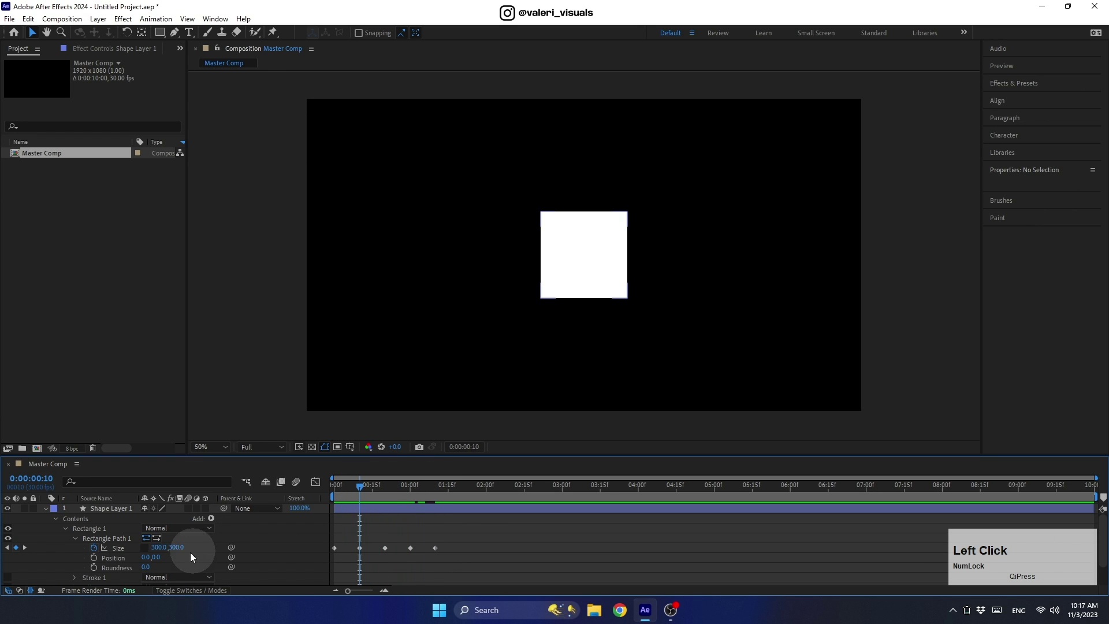
{"action": "type", "text": "150"}
{"action": "left_click", "coordinate": [119, 559]}
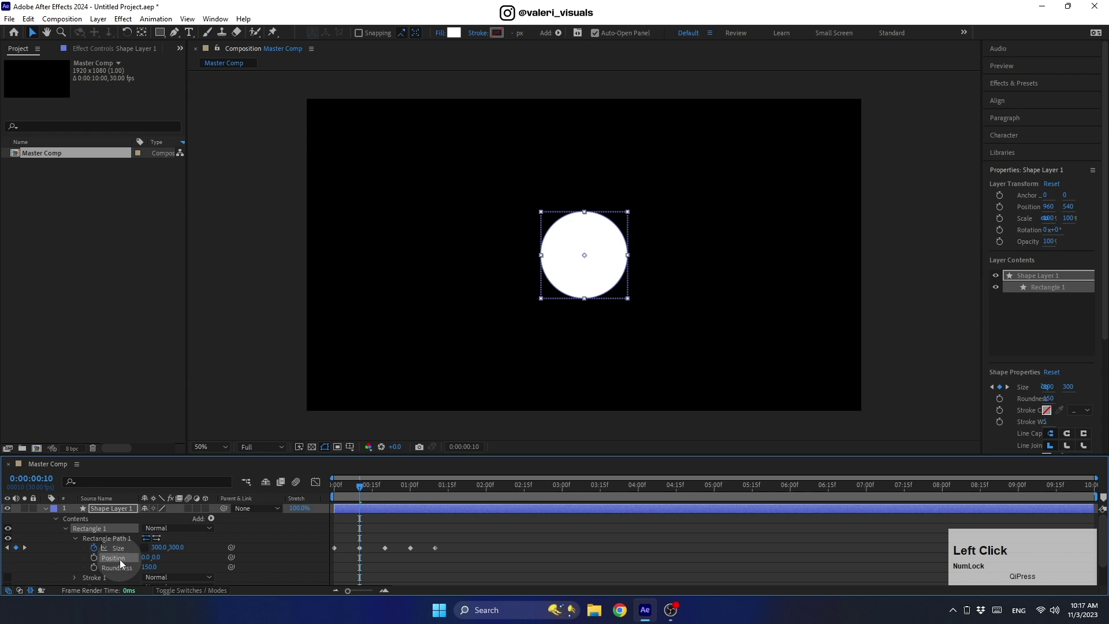
Step: Keyframe the rectangle's Roundness at 0:00:00:20 and set it to 60 at 0:00:01:00
{"action": "left_click_drag", "start_coordinate": [359, 484], "coordinate": [415, 494]}
{"action": "left_click", "coordinate": [99, 567]}
{"action": "left_click", "coordinate": [147, 566]}
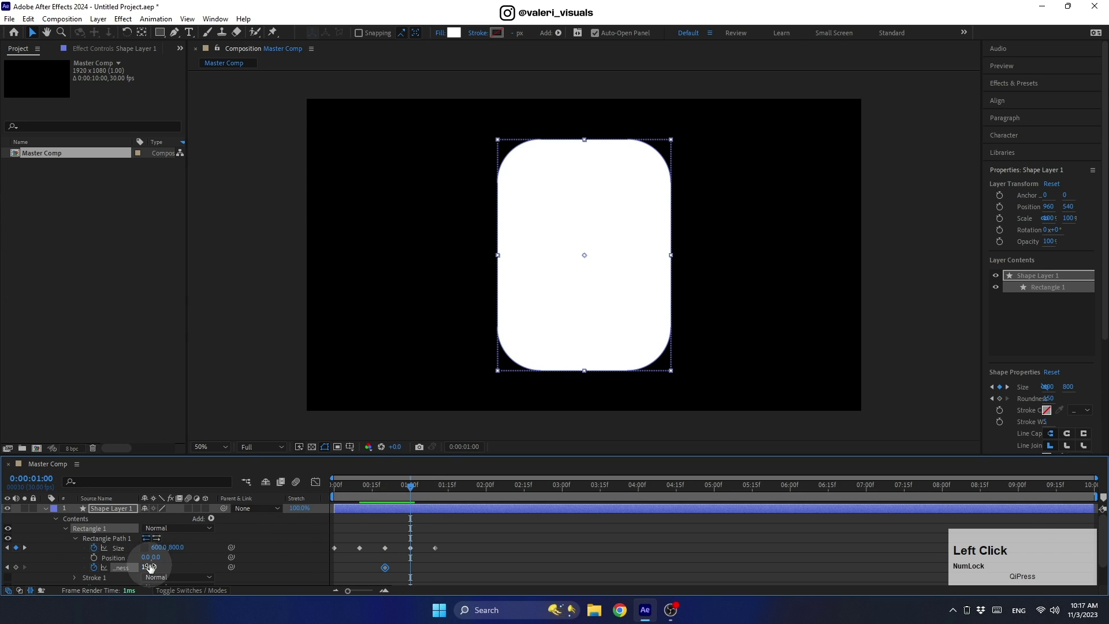
{"action": "type", "text": "60"}
{"action": "left_click", "coordinate": [179, 556]}
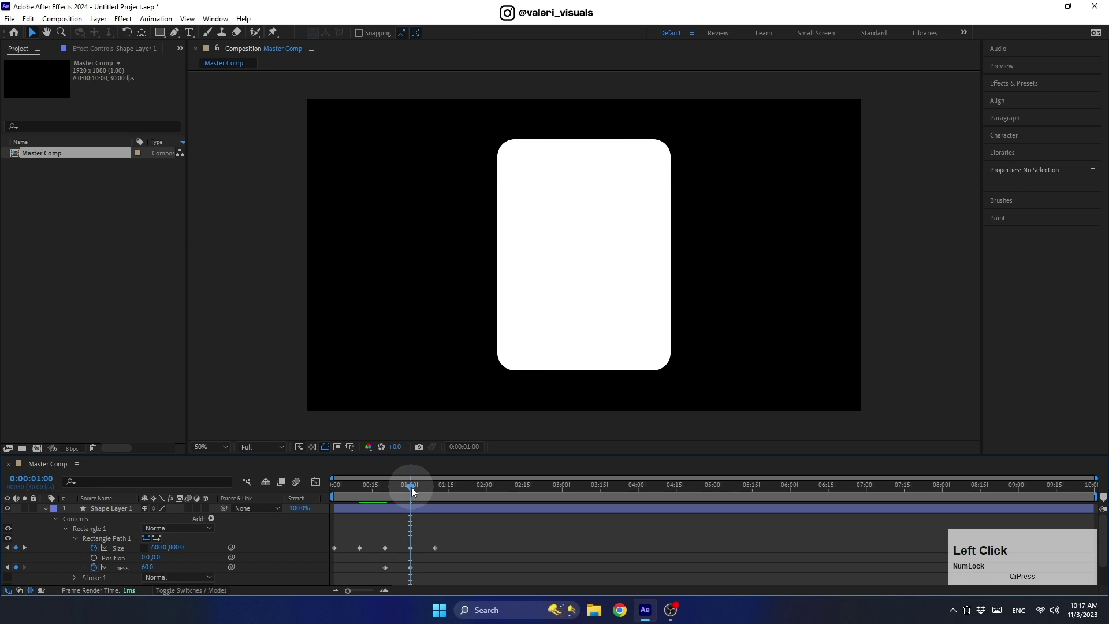
Step: Keyframe the shape layer's Scale at 0:00:01:10 and set it to 140% at 0:00:01:20
{"action": "left_click_drag", "start_coordinate": [412, 486], "coordinate": [436, 496]}
{"action": "left_click", "coordinate": [428, 507]}
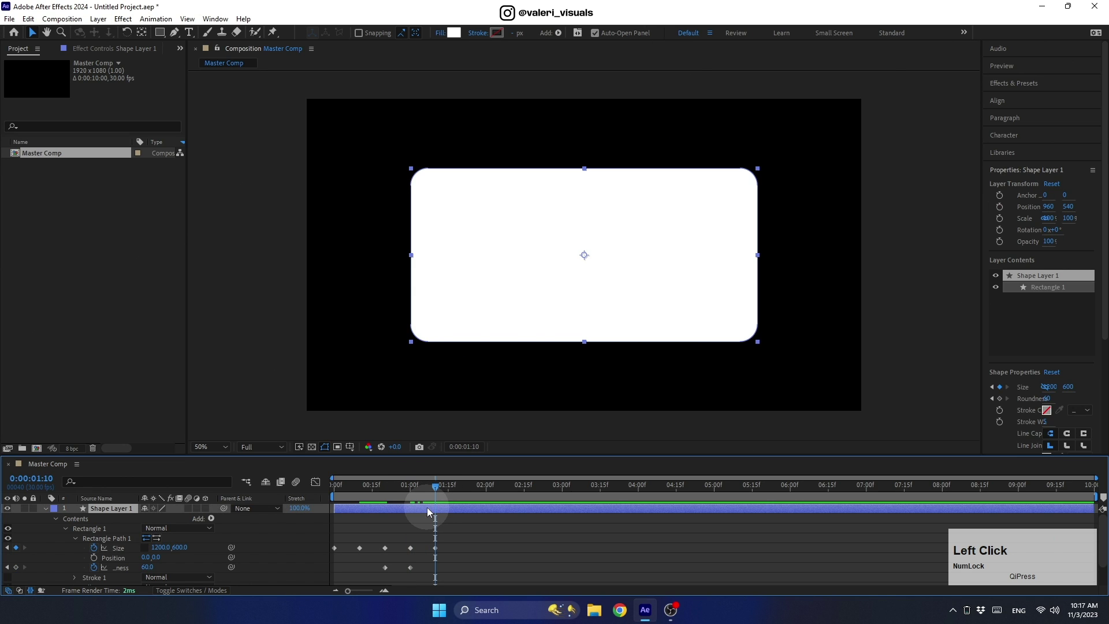
{"action": "key", "text": "s"}
{"action": "left_click", "coordinate": [75, 519]}
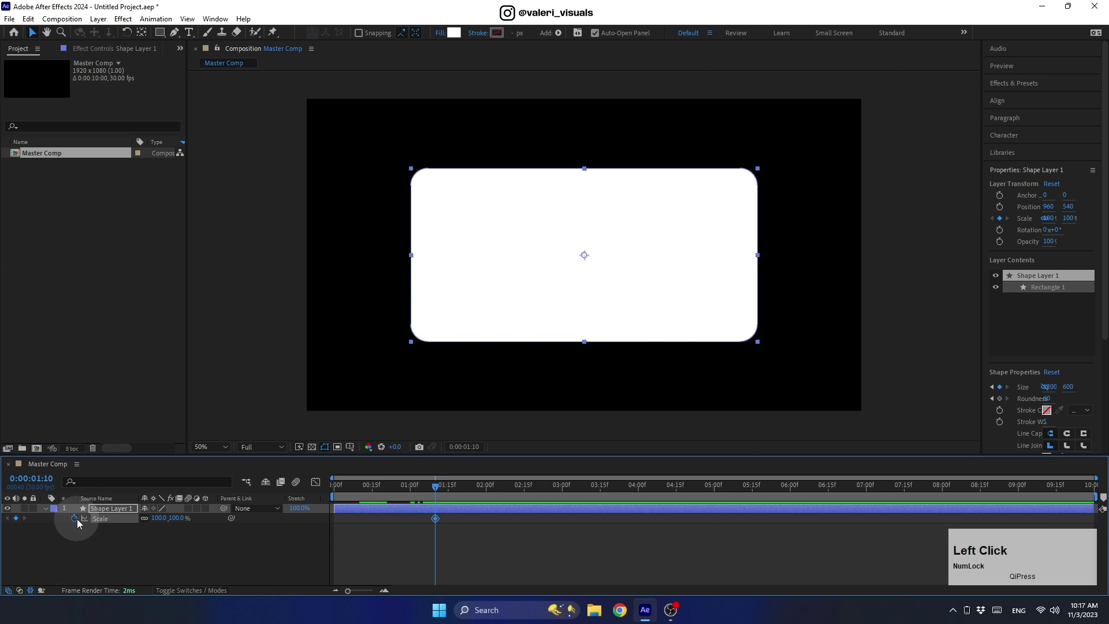
{"action": "left_click_drag", "start_coordinate": [434, 486], "coordinate": [457, 487]}
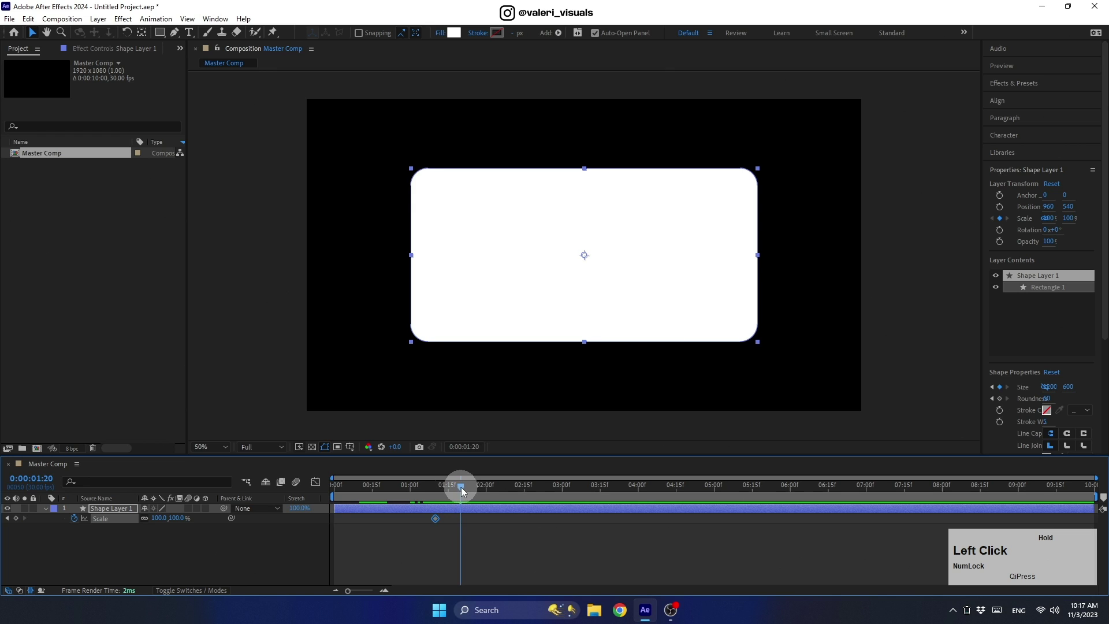
{"action": "left_click", "coordinate": [159, 518]}
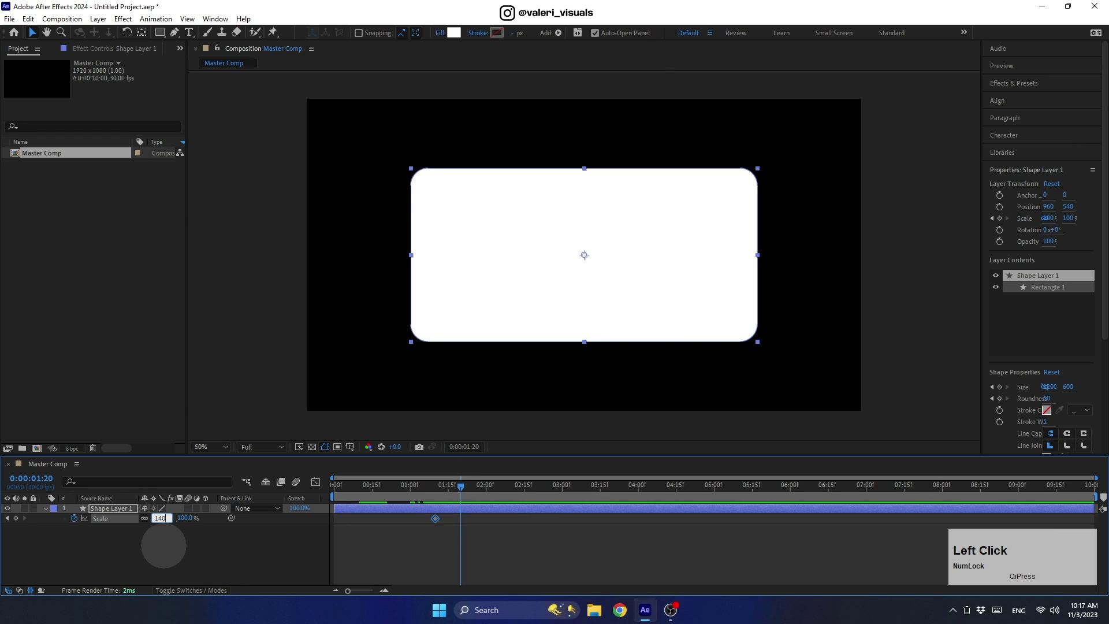
{"action": "type", "text": "140"}
{"action": "key", "text": "Return"}
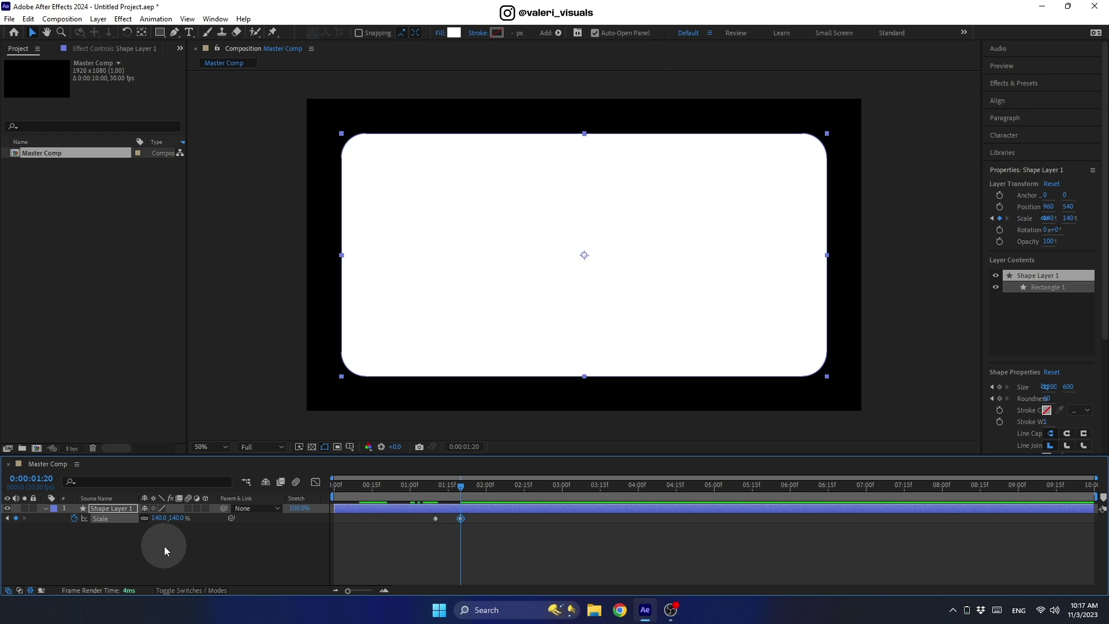
Step: Reveal all animated properties of the shape layer and apply Easy Ease to every Size, Roundness and Scale keyframe
{"action": "left_click", "coordinate": [379, 509]}
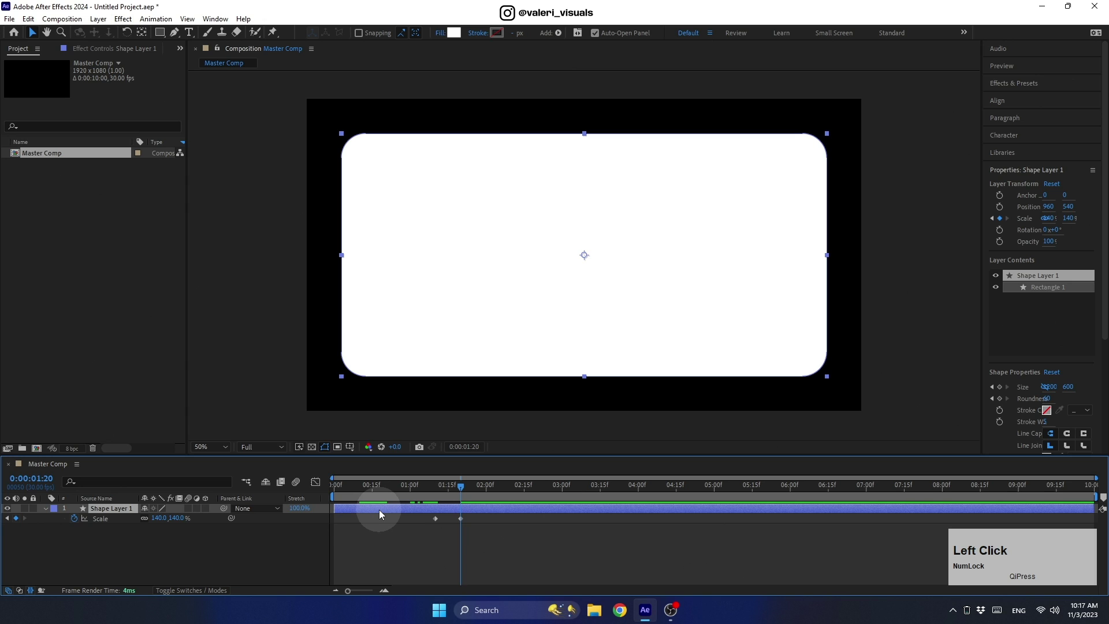
{"action": "key", "text": "u"}
{"action": "left_click_drag", "start_coordinate": [460, 559], "coordinate": [327, 512]}
{"action": "right_click", "coordinate": [335, 519]}
{"action": "mouse_move", "coordinate": [399, 509]}
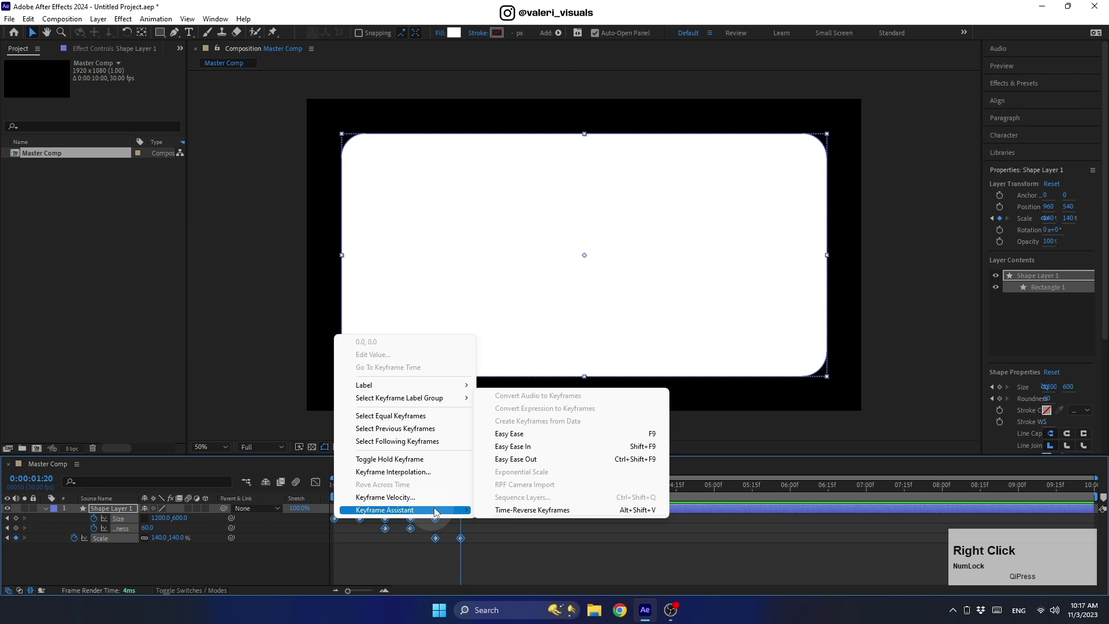
{"action": "left_click", "coordinate": [511, 439]}
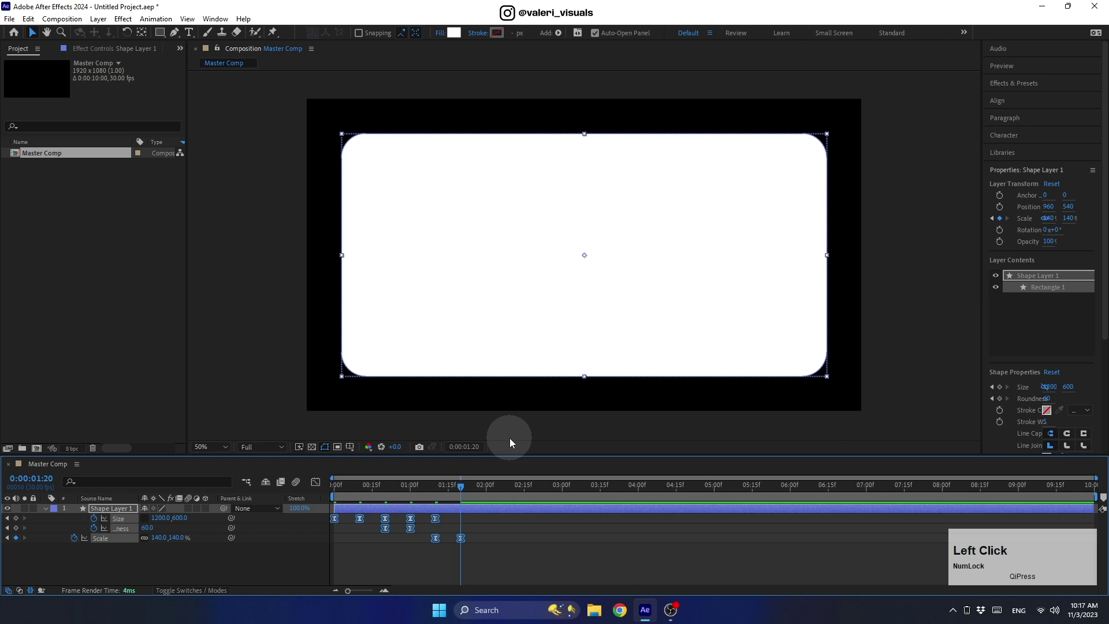
{"action": "key", "text": "Num_Lock"}
{"action": "left_click", "coordinate": [455, 521]}
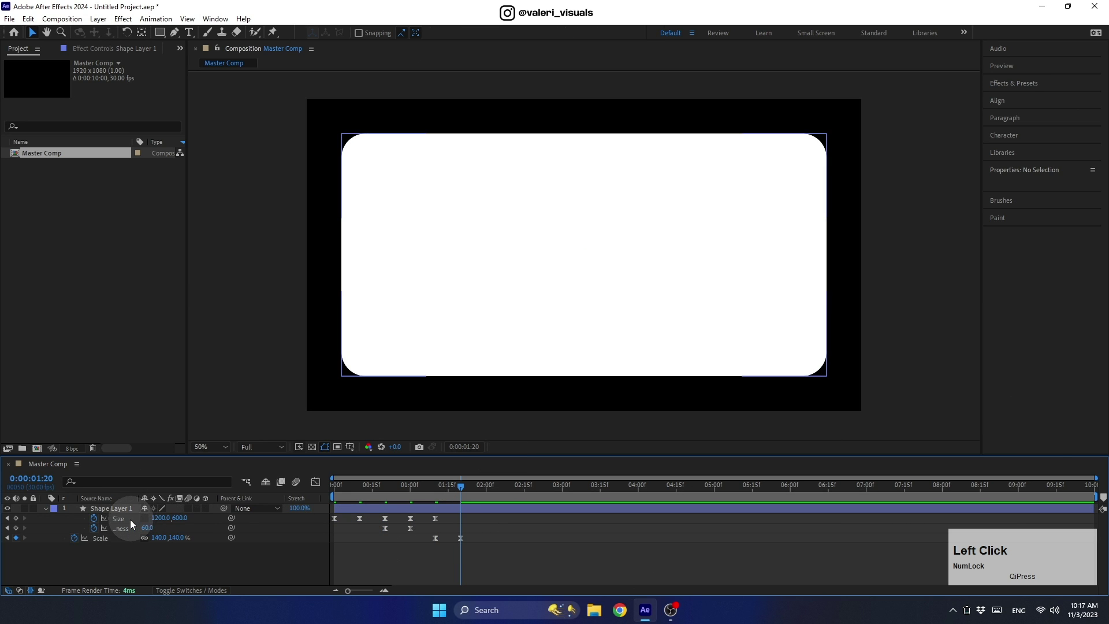
Step: Set the incoming and outgoing velocity influence of all Size keyframes to 85%
{"action": "left_click", "coordinate": [124, 519]}
{"action": "right_click", "coordinate": [335, 521]}
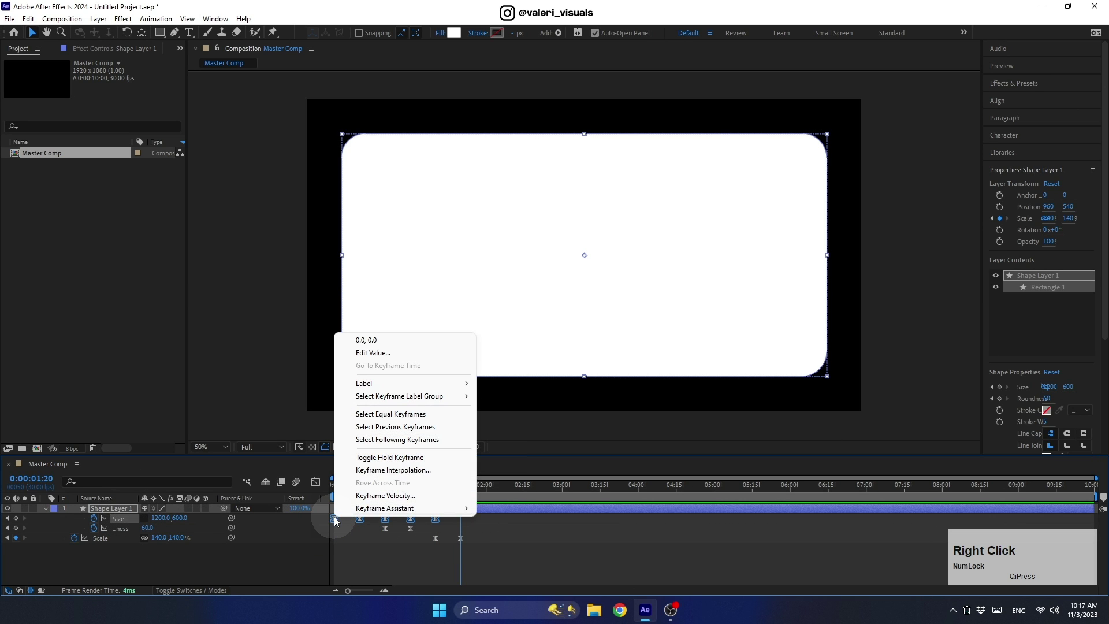
{"action": "left_click", "coordinate": [355, 495]}
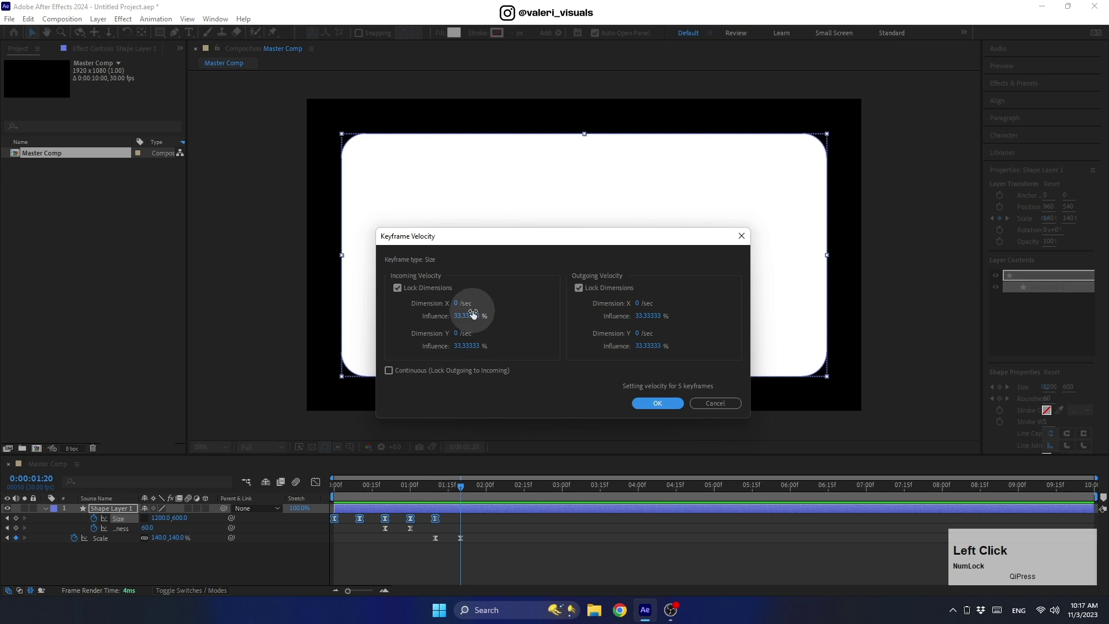
{"action": "left_click", "coordinate": [466, 315]}
{"action": "type", "text": "85"}
{"action": "left_click", "coordinate": [654, 315]}
{"action": "type", "text": "85"}
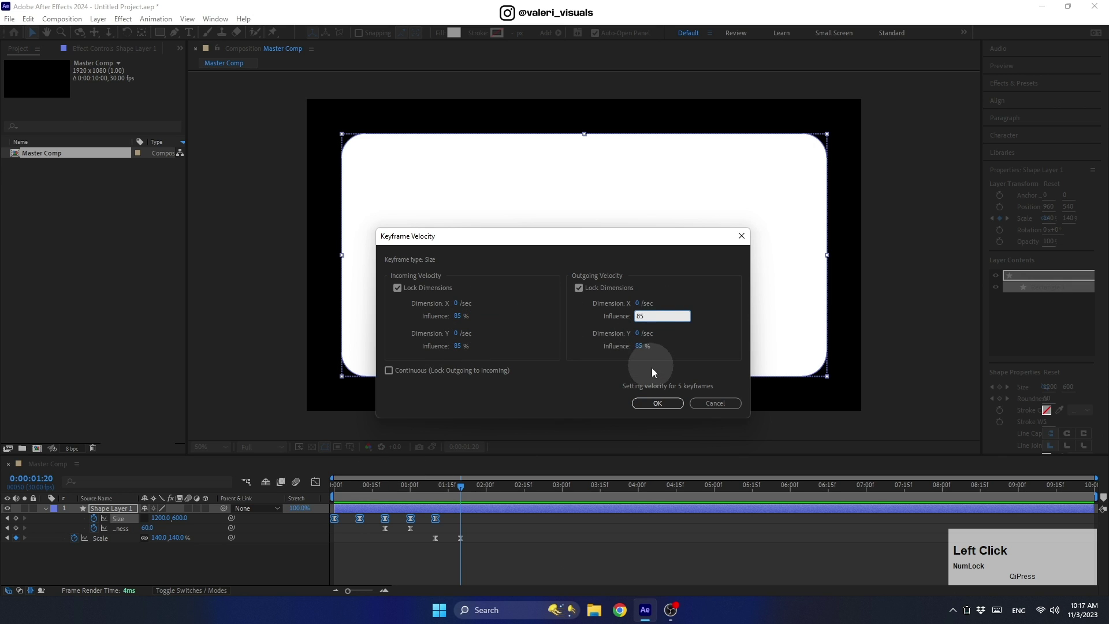
{"action": "left_click", "coordinate": [652, 403]}
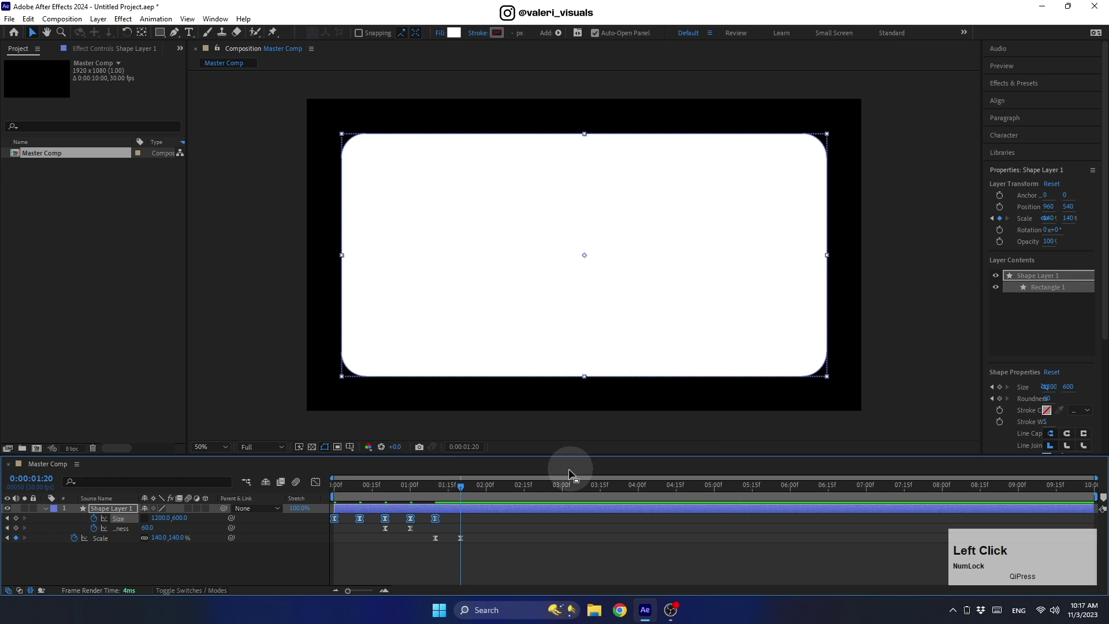
Step: Set the incoming and outgoing velocity influence of both Roundness keyframes to 85%
{"action": "left_click", "coordinate": [120, 528]}
{"action": "right_click", "coordinate": [385, 528]}
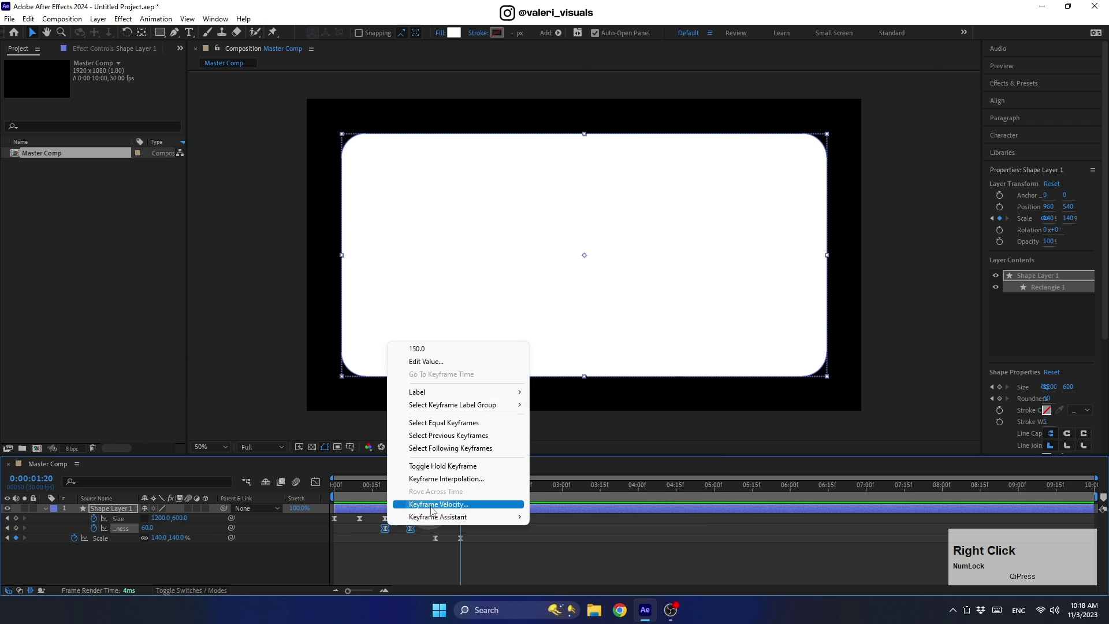
{"action": "left_click", "coordinate": [439, 504]}
{"action": "left_click", "coordinate": [467, 301]}
{"action": "type", "text": "85"}
{"action": "left_click", "coordinate": [648, 301]}
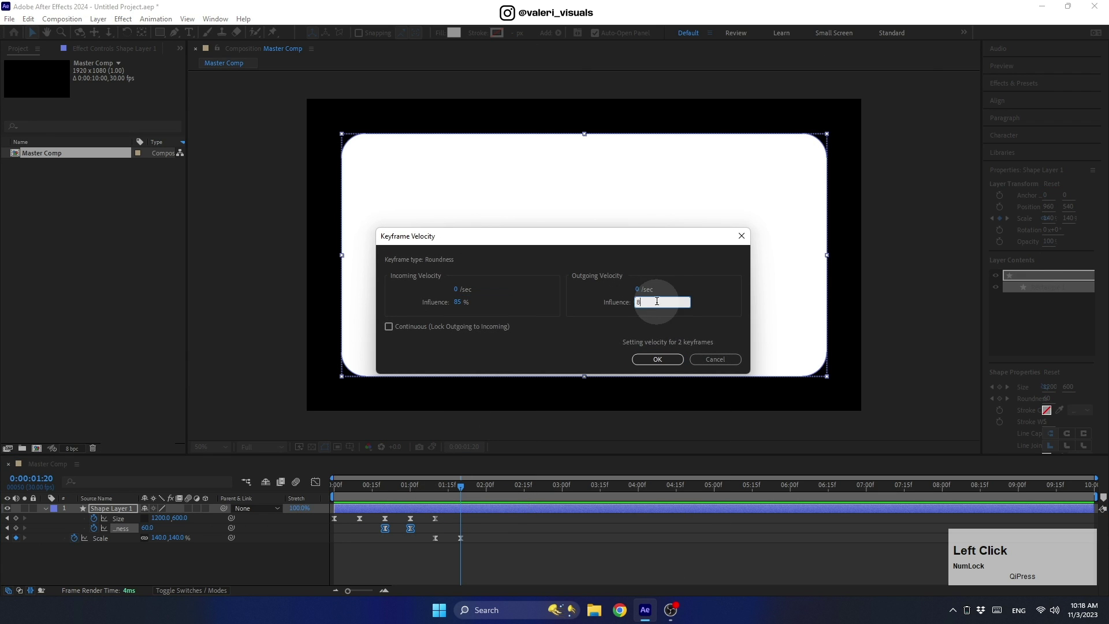
{"action": "type", "text": "85"}
{"action": "left_click", "coordinate": [654, 359]}
Step: Set the incoming and outgoing velocity influence of both Scale keyframes to 85%
{"action": "left_click", "coordinate": [126, 538]}
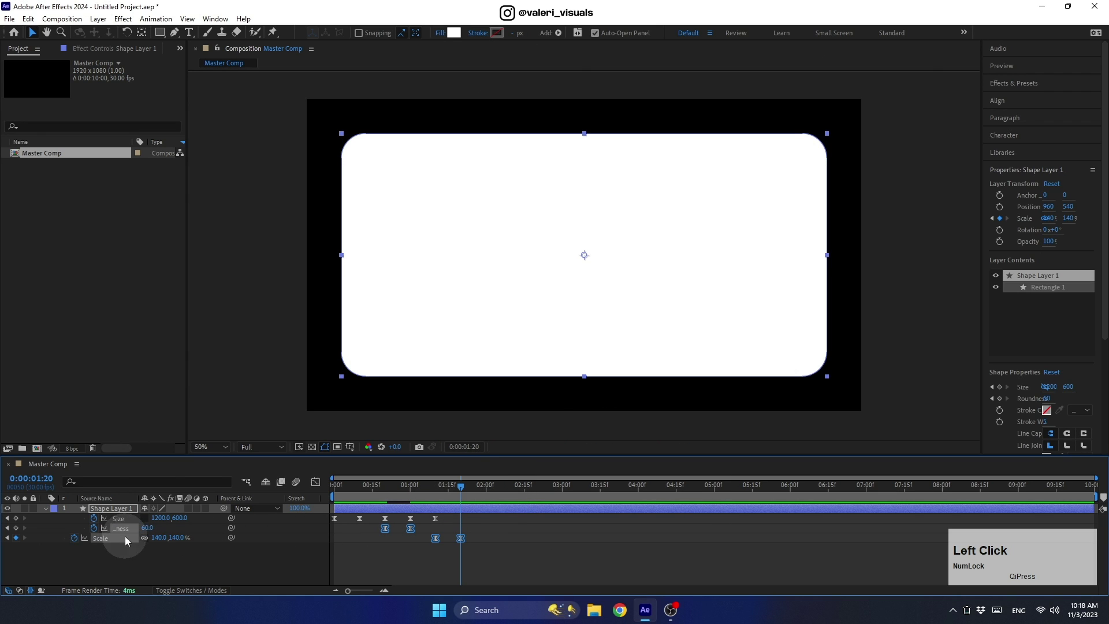
{"action": "right_click", "coordinate": [435, 539]}
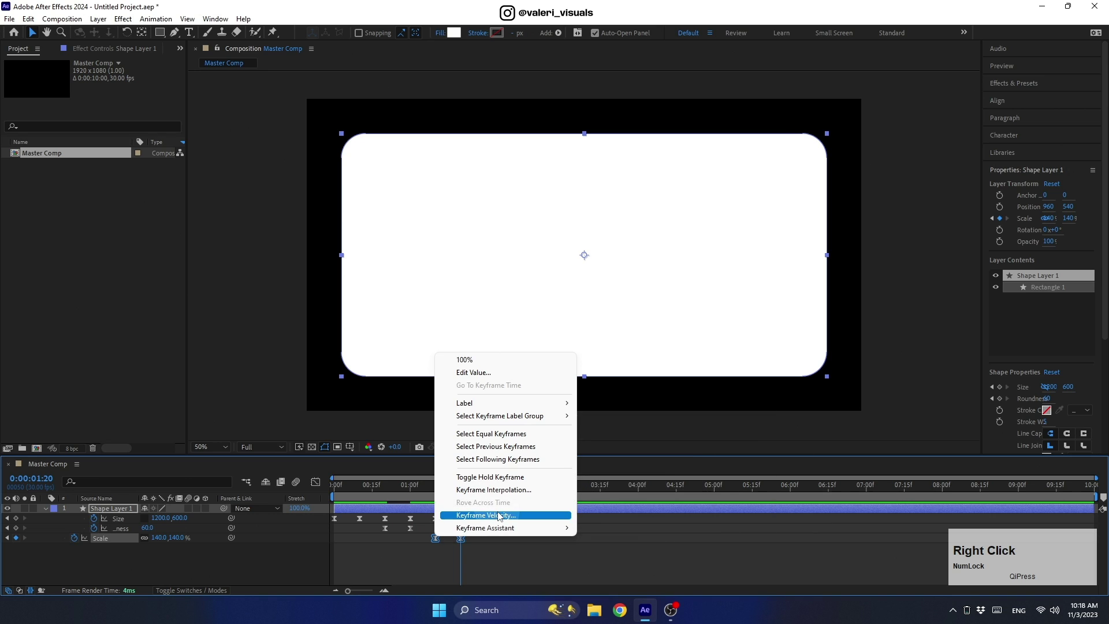
{"action": "left_click", "coordinate": [488, 515]}
{"action": "left_click", "coordinate": [467, 316]}
{"action": "type", "text": "85"}
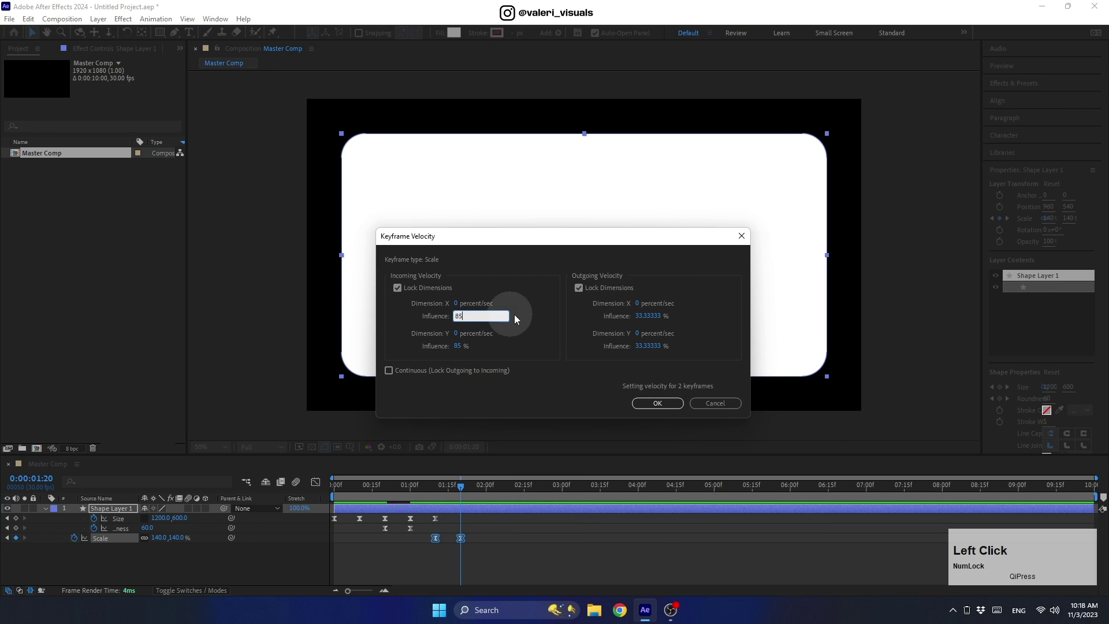
{"action": "left_click", "coordinate": [648, 316]}
{"action": "type", "text": "85"}
{"action": "left_click", "coordinate": [640, 407]}
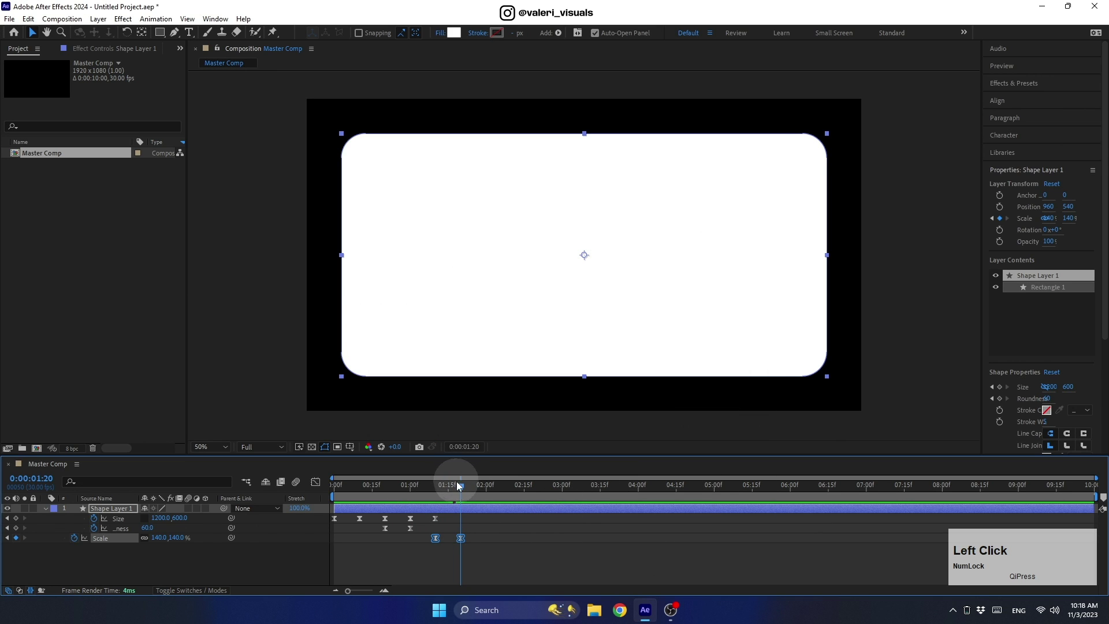
Step: Preview the shape animation from 0:00:00:00 and return the playhead to the start
{"action": "left_click_drag", "start_coordinate": [458, 484], "coordinate": [328, 501]}
{"action": "left_click", "coordinate": [242, 560]}
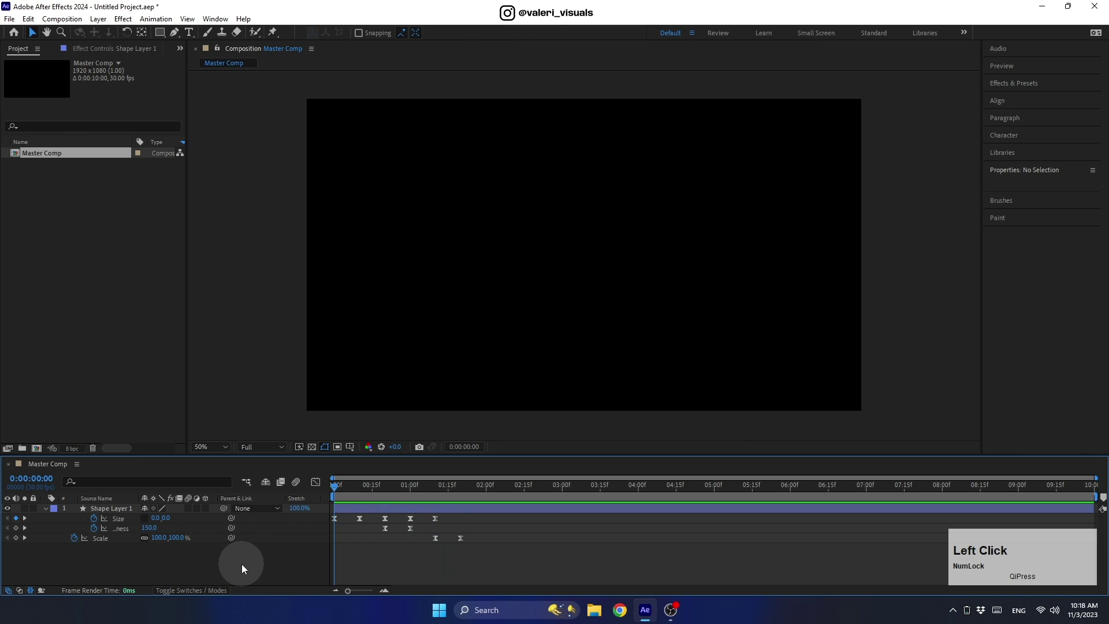
{"action": "key", "text": "space"}
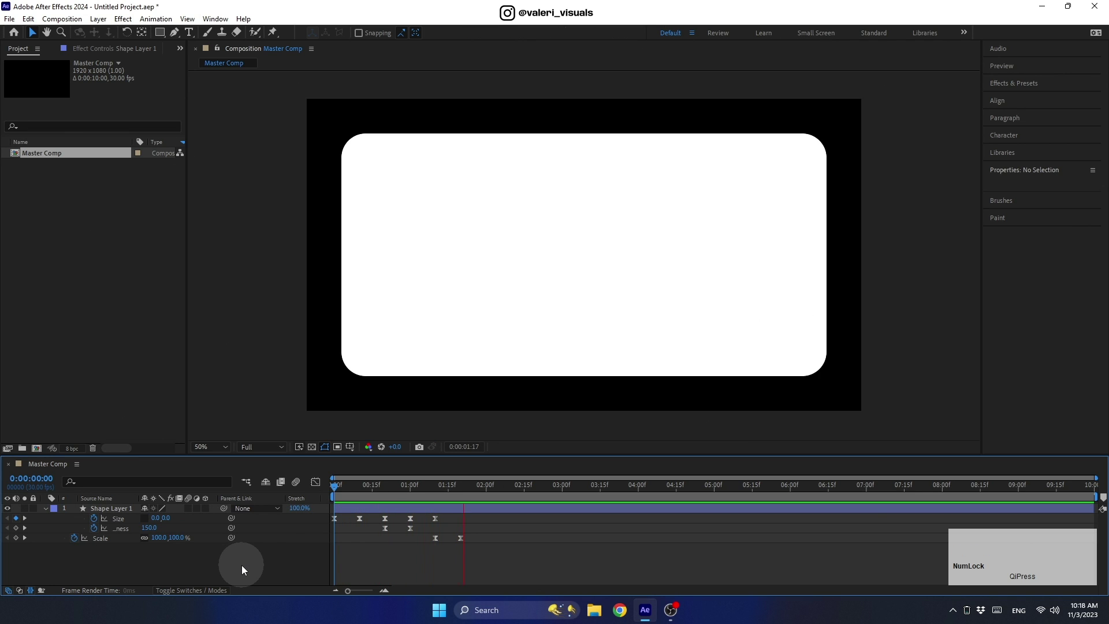
{"action": "key", "text": "space"}
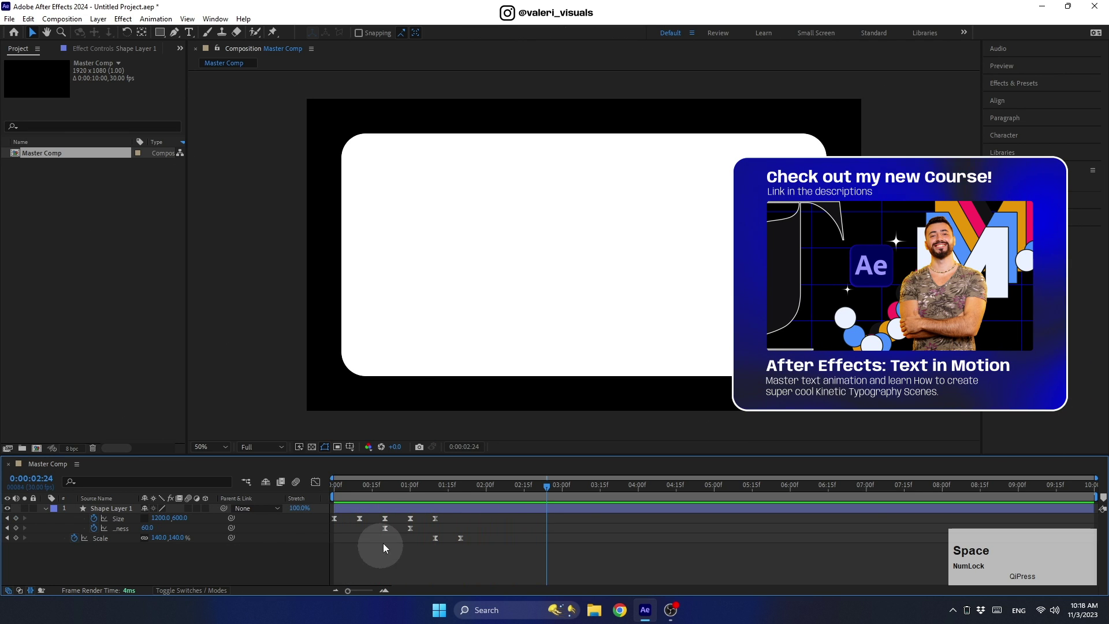
{"action": "left_click_drag", "start_coordinate": [434, 486], "coordinate": [334, 521]}
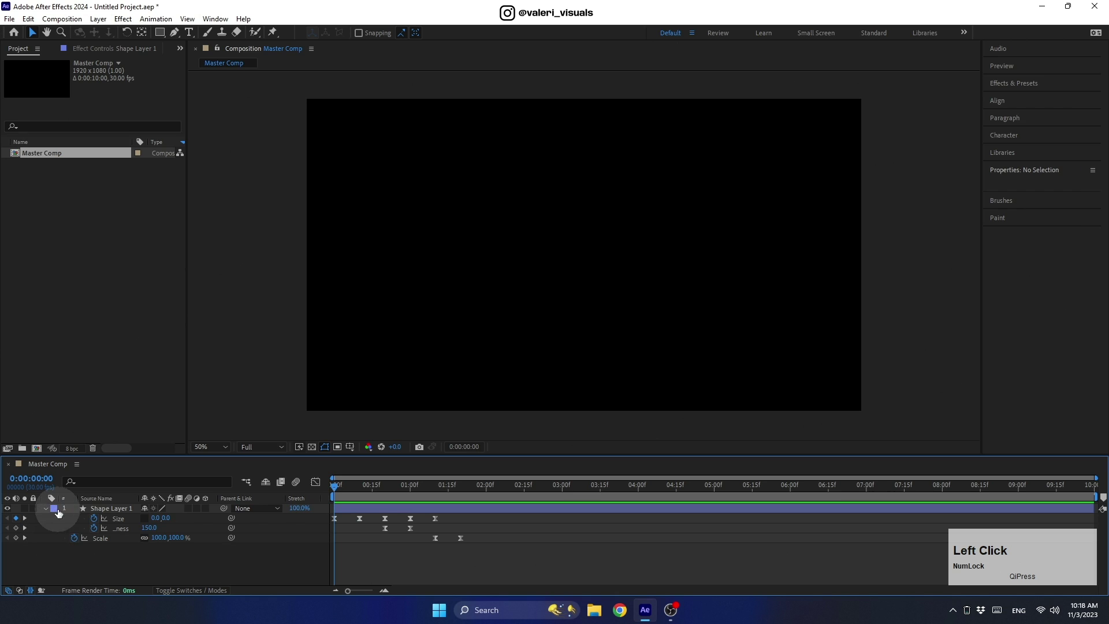
Step: Rename the shape layer as Panel
{"action": "left_click", "coordinate": [98, 508]}
{"action": "key", "text": "Return"}
{"action": "type", "text": "P"}
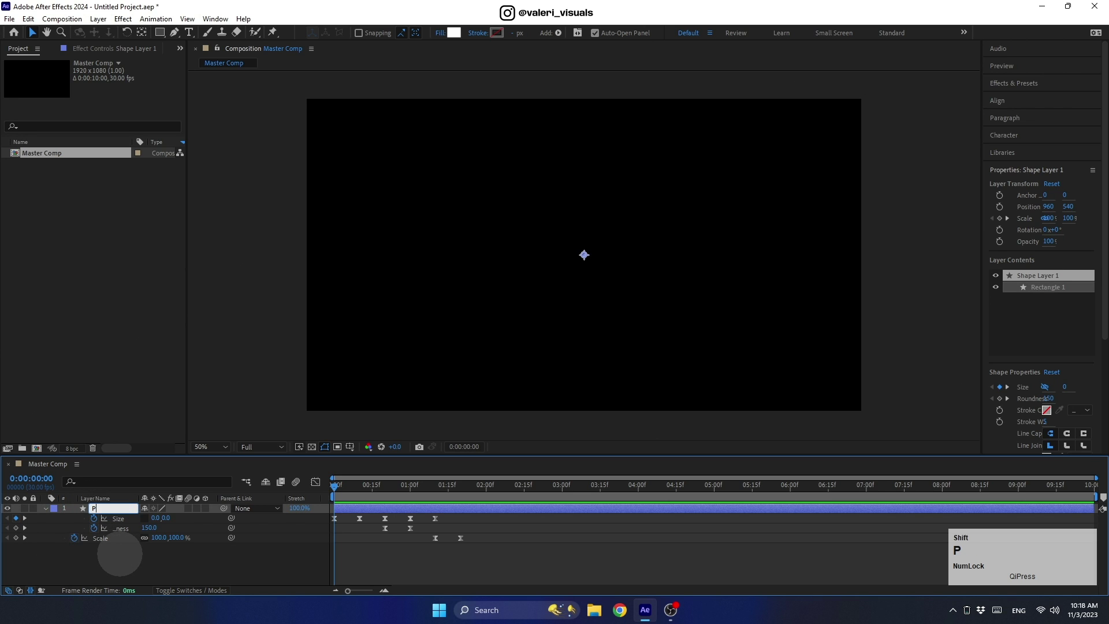
{"action": "type", "text": "anel"}
{"action": "key", "text": "Return"}
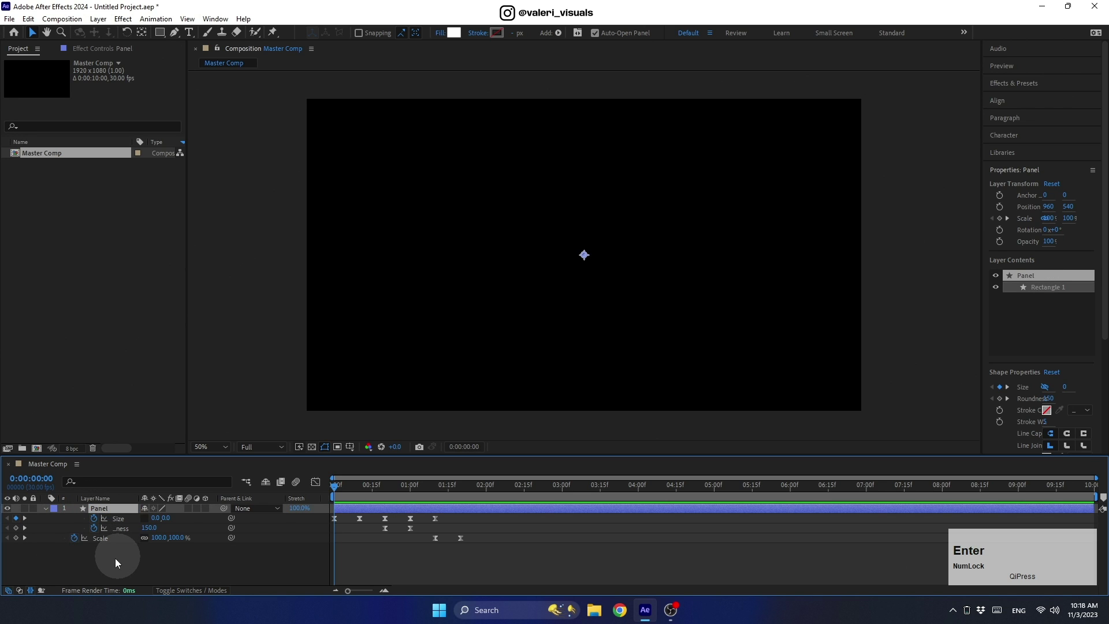
Step: Collapse the Panel layer's properties, hide the layer and leave no layer selected
{"action": "left_click", "coordinate": [44, 509]}
{"action": "left_click", "coordinate": [8, 507]}
{"action": "left_click", "coordinate": [47, 552]}
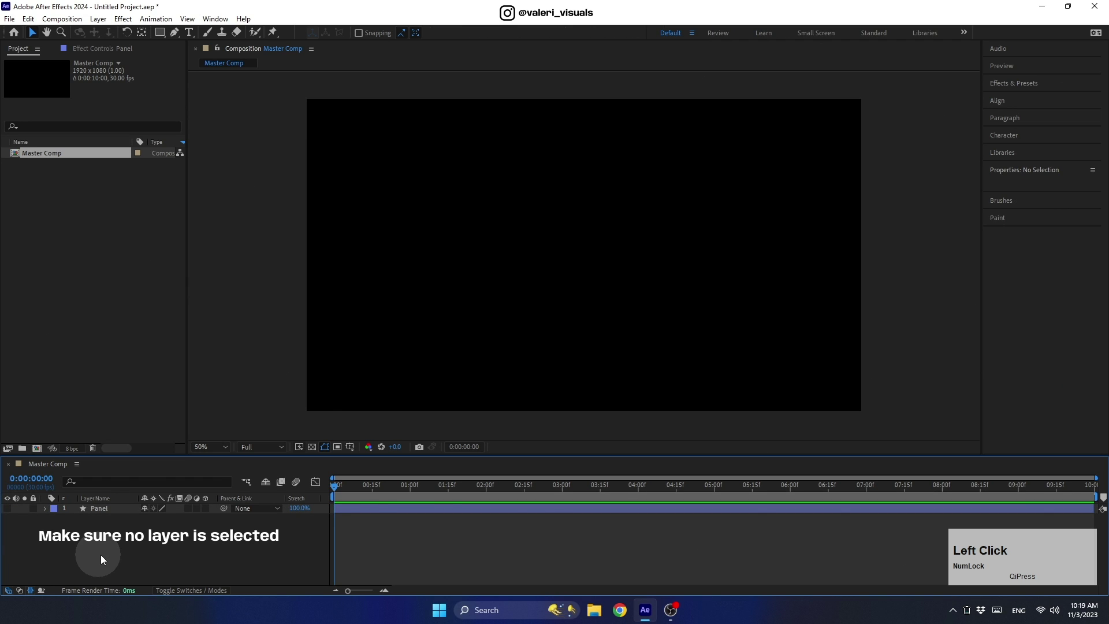
Step: Activate the Pen tool and turn on the composition grid as a drawing guide
{"action": "left_click", "coordinate": [174, 34]}
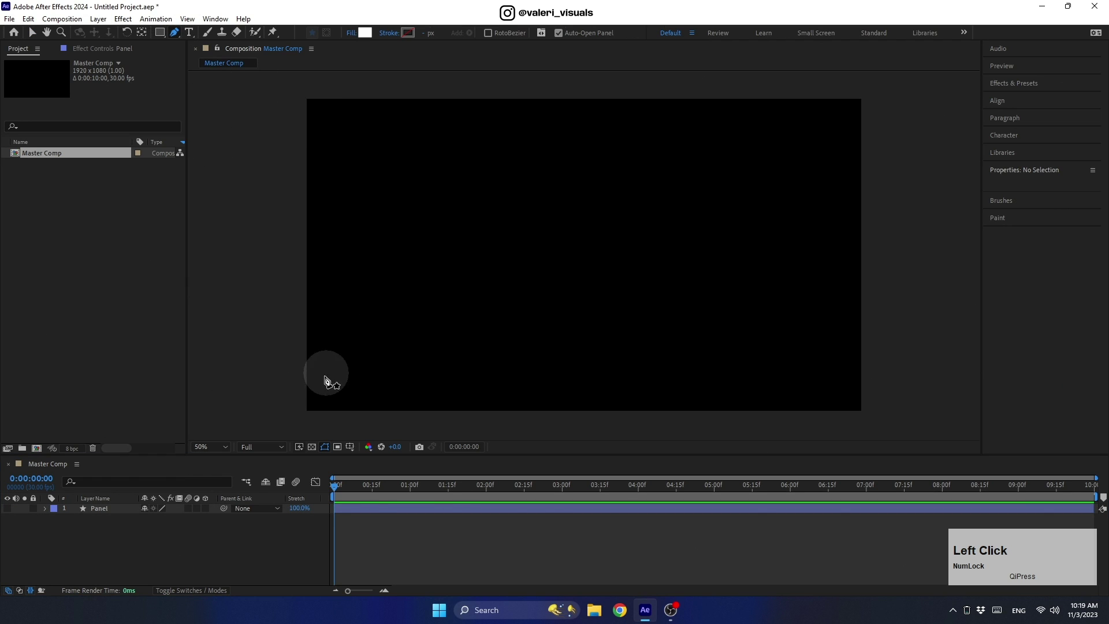
{"action": "left_click", "coordinate": [349, 446]}
{"action": "left_click", "coordinate": [372, 490]}
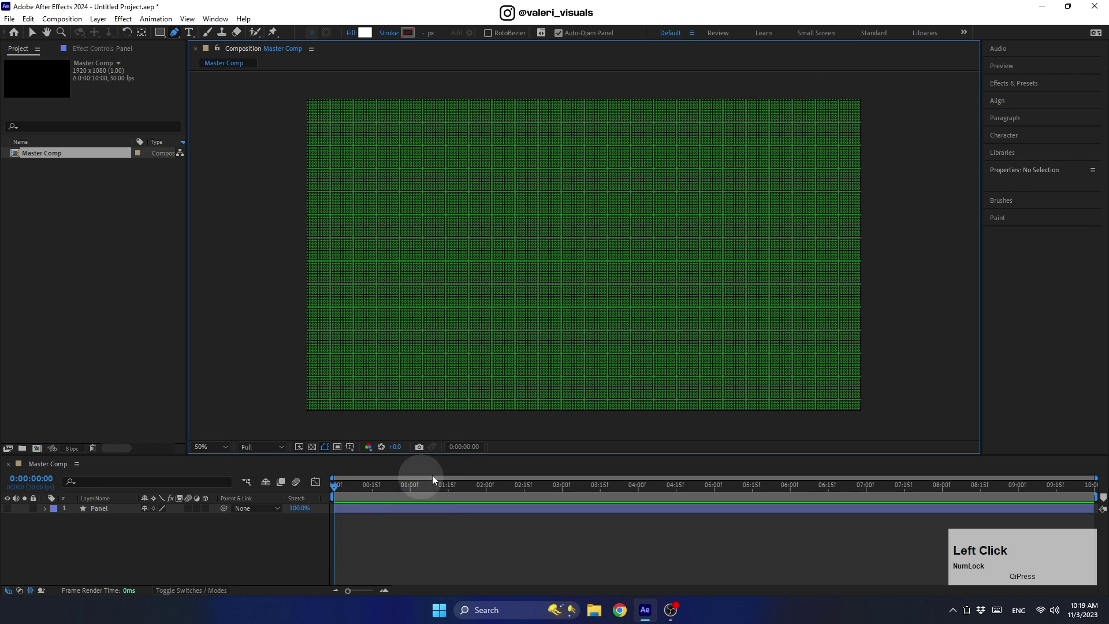
{"action": "scroll", "coordinate": [583, 276], "scroll_direction": "up", "scroll_amount": 2}
{"action": "scroll", "coordinate": [582, 274], "scroll_direction": "up", "scroll_amount": 2}
Step: Draw a closed, upward-pointing arrow along the grid lines near the composition's centre with the Pen tool
{"action": "left_click", "coordinate": [596, 280]}
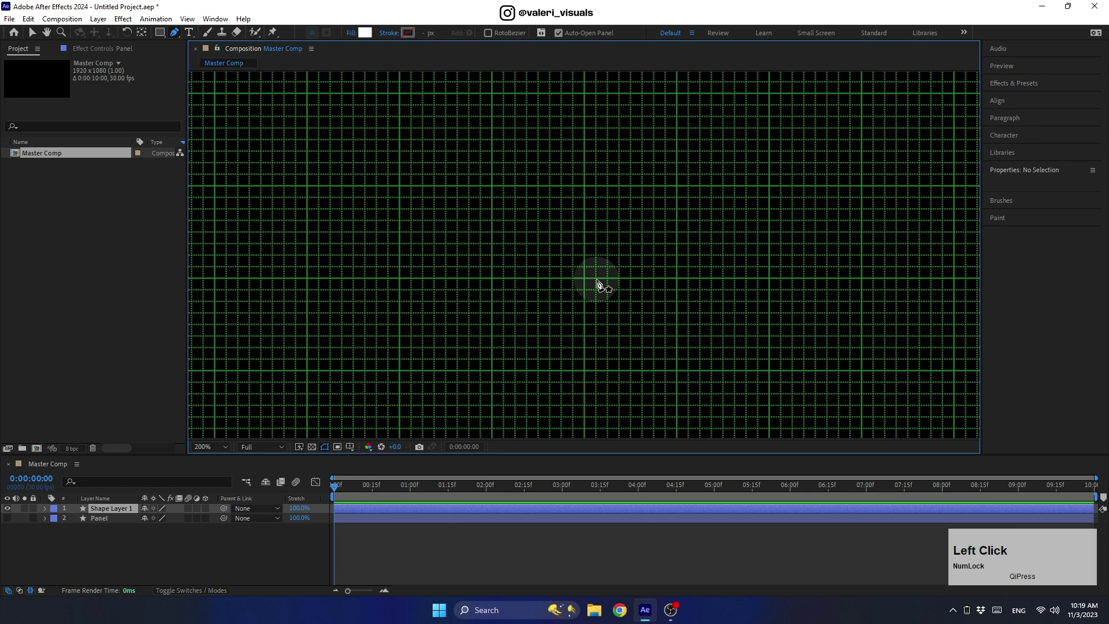
{"action": "left_click", "coordinate": [574, 280]}
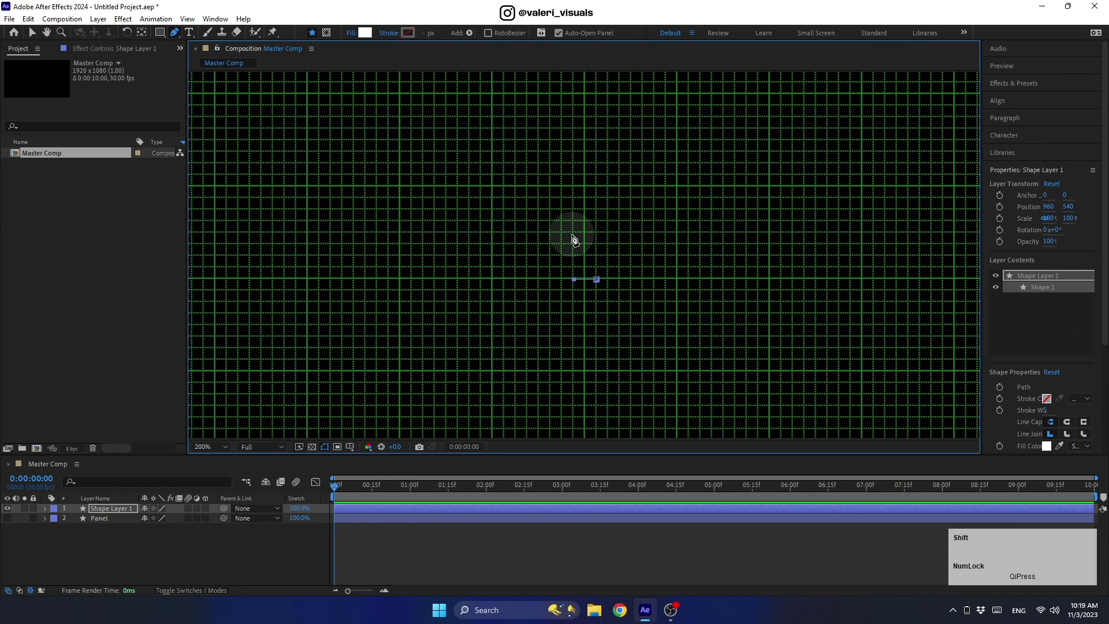
{"action": "left_click", "coordinate": [573, 231]}
{"action": "left_click", "coordinate": [548, 232]}
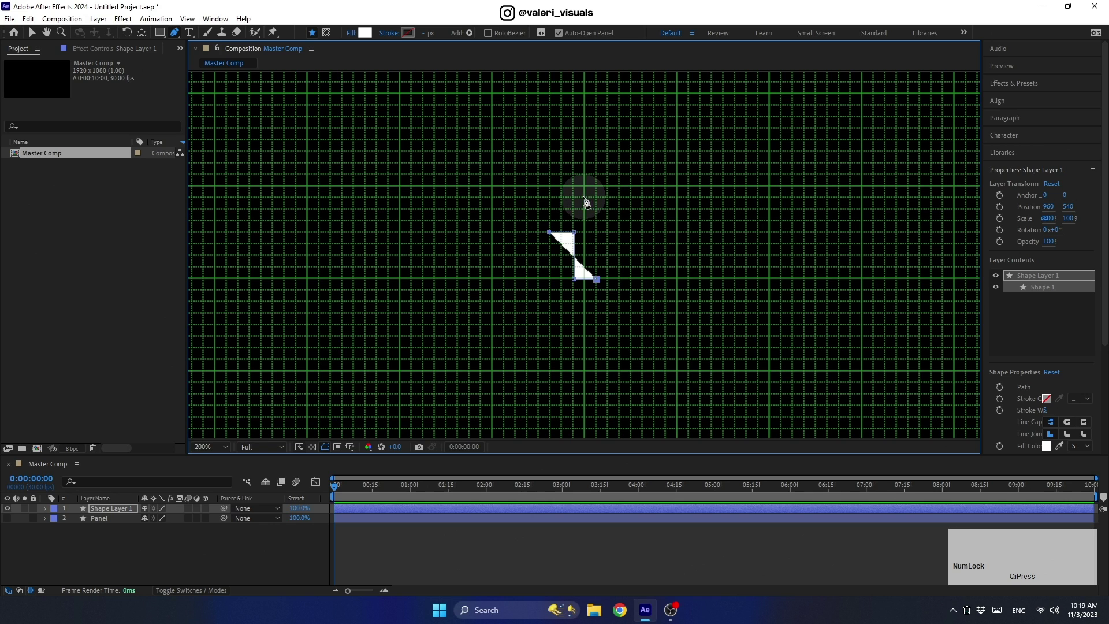
{"action": "left_click", "coordinate": [585, 197]}
{"action": "left_click", "coordinate": [619, 232]}
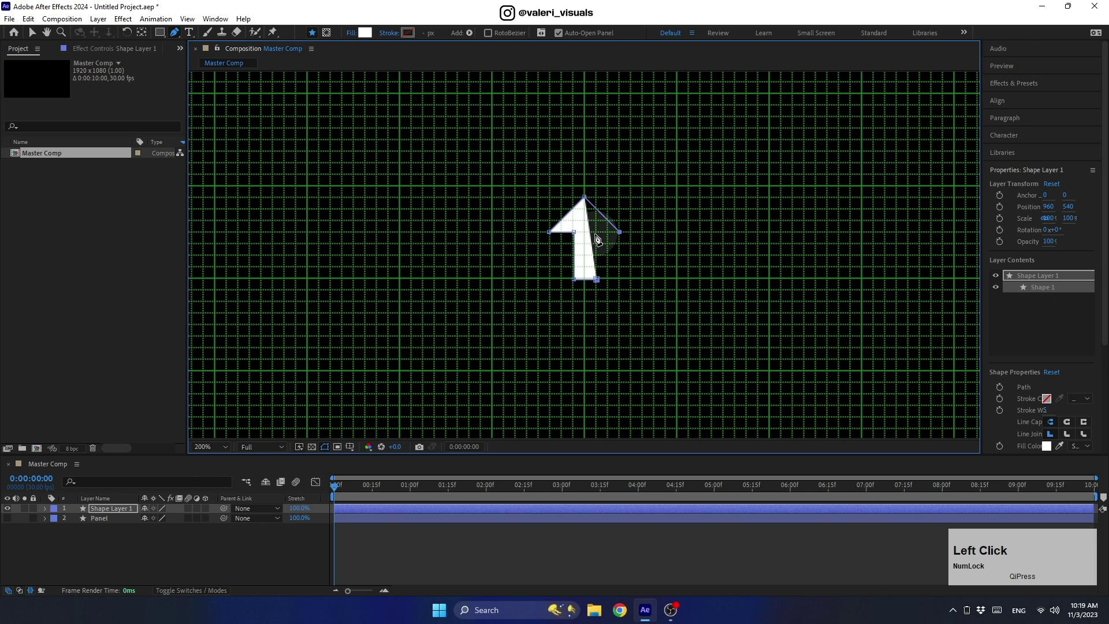
{"action": "left_click", "coordinate": [595, 232]}
{"action": "left_click", "coordinate": [596, 279], "text": "shift"}
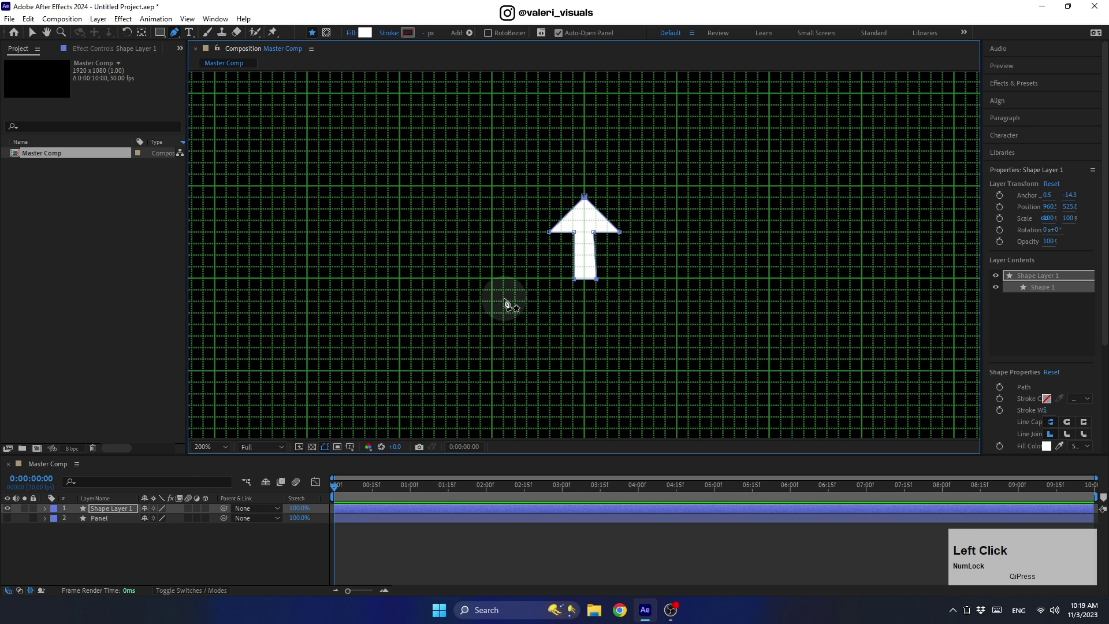
Step: Set the arrow's fill color to white, FFFFFF
{"action": "left_click", "coordinate": [365, 32]}
{"action": "left_click_drag", "start_coordinate": [302, 265], "coordinate": [201, 245]}
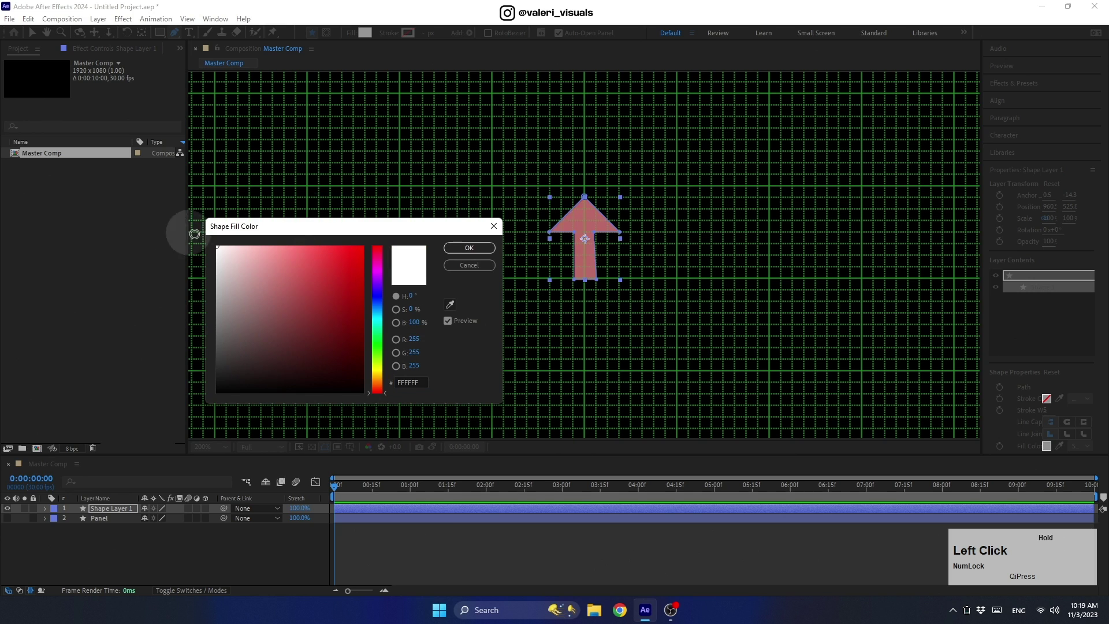
{"action": "left_click", "coordinate": [469, 247]}
Step: Remove the arrow's stroke by setting its stroke option to None
{"action": "left_click", "coordinate": [385, 32]}
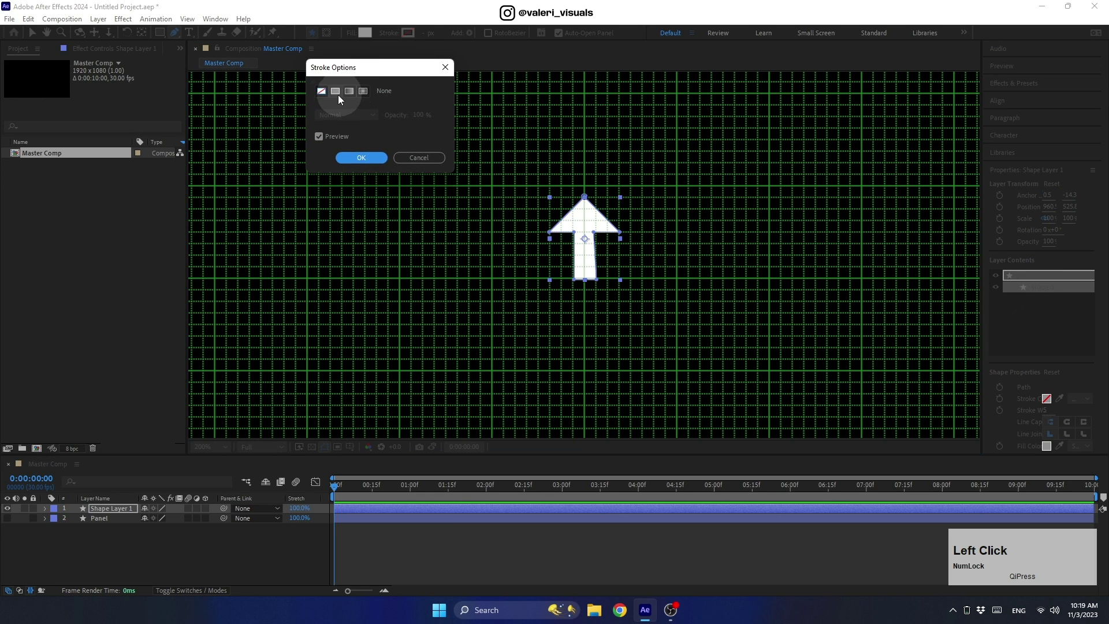
{"action": "left_click", "coordinate": [322, 90]}
{"action": "left_click", "coordinate": [366, 156]}
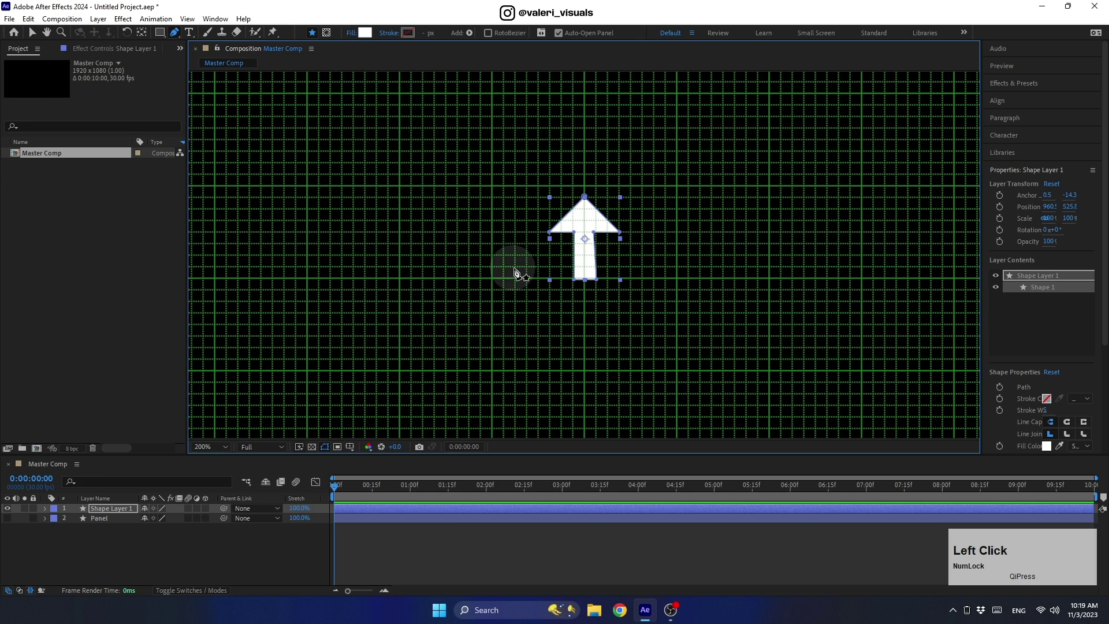
Step: Reshape the arrow into a cursor by moving the inner neck points inward and up, raising the shaft's base and stretching the tip upward
{"action": "left_click", "coordinate": [591, 229]}
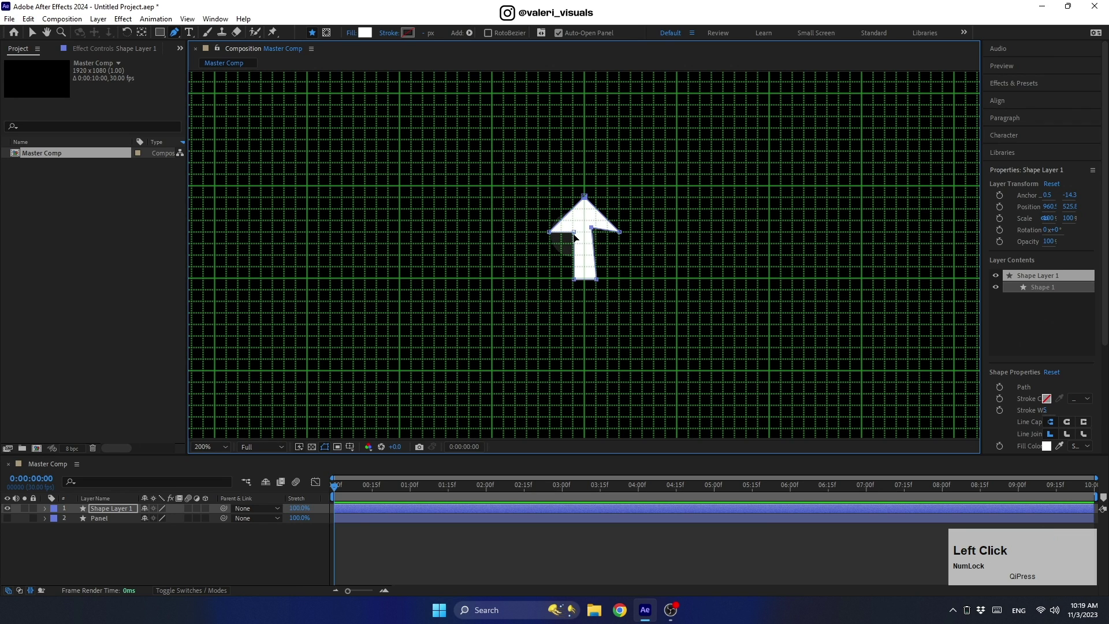
{"action": "left_click_drag", "start_coordinate": [578, 229], "coordinate": [579, 229]}
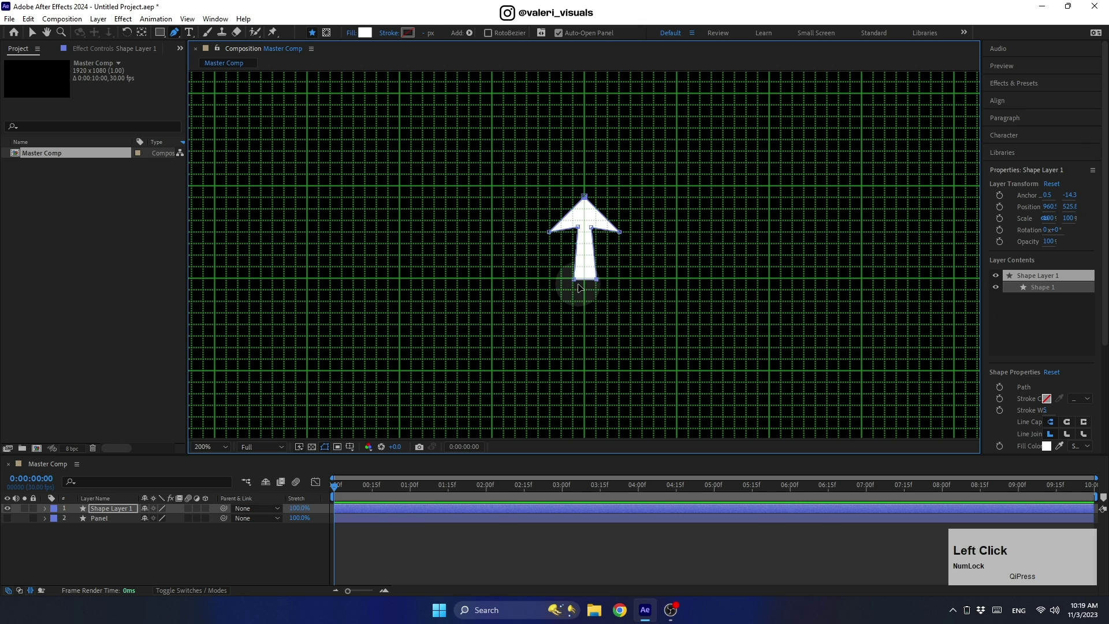
{"action": "mouse_move", "coordinate": [573, 280]}
{"action": "left_mouse_down"}
{"action": "mouse_move", "coordinate": [570, 255]}
{"action": "mouse_move", "coordinate": [574, 269]}
{"action": "left_mouse_up"}
{"action": "left_click_drag", "start_coordinate": [584, 196], "coordinate": [585, 175]}
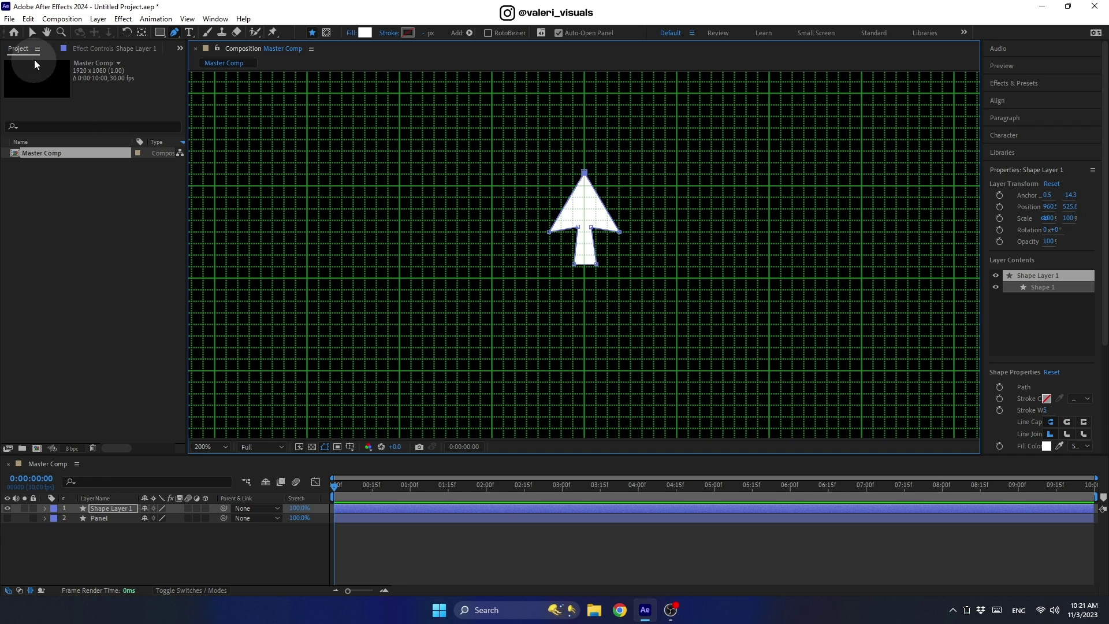
Step: Activate the Selection tool, fit the composition in the viewer and turn off the grid
{"action": "left_click", "coordinate": [32, 33]}
{"action": "left_click", "coordinate": [203, 446]}
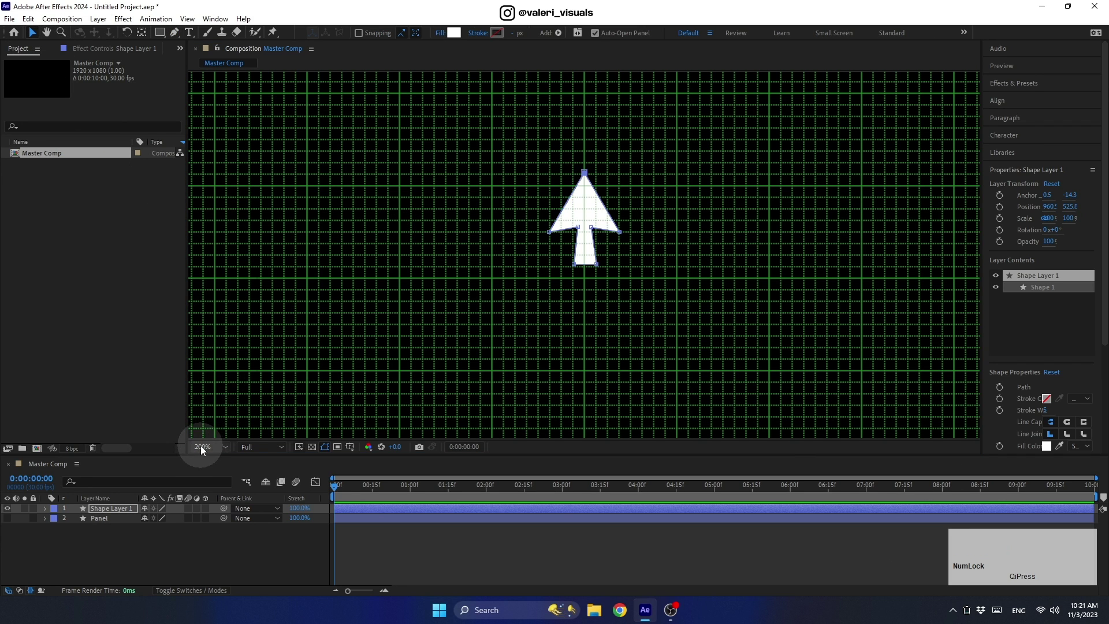
{"action": "left_click", "coordinate": [205, 243]}
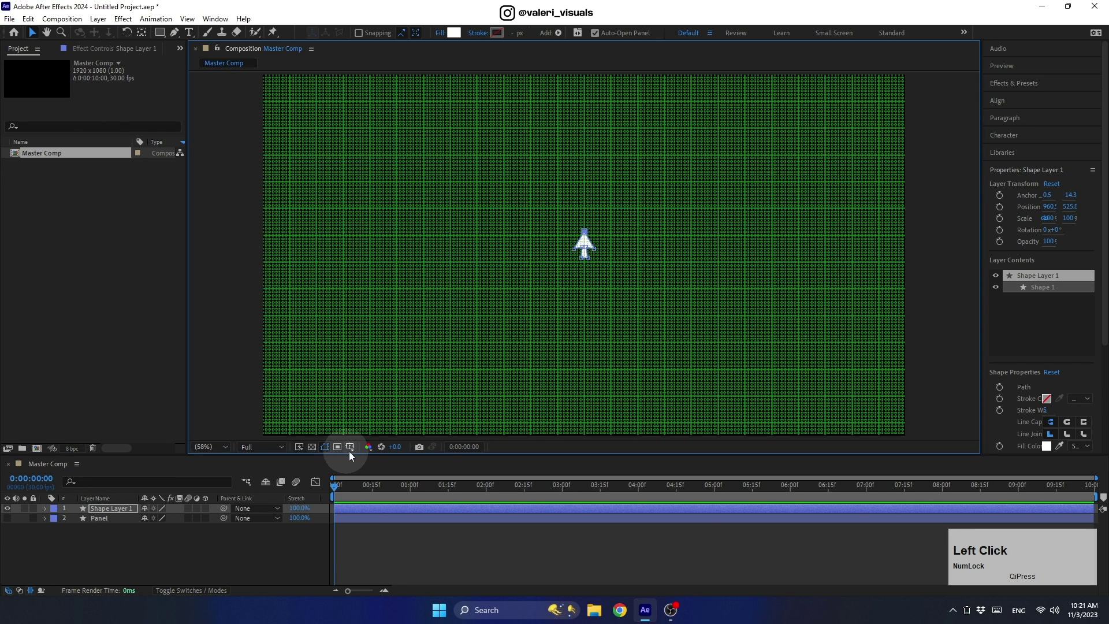
{"action": "left_click", "coordinate": [350, 448]}
{"action": "left_click", "coordinate": [357, 486]}
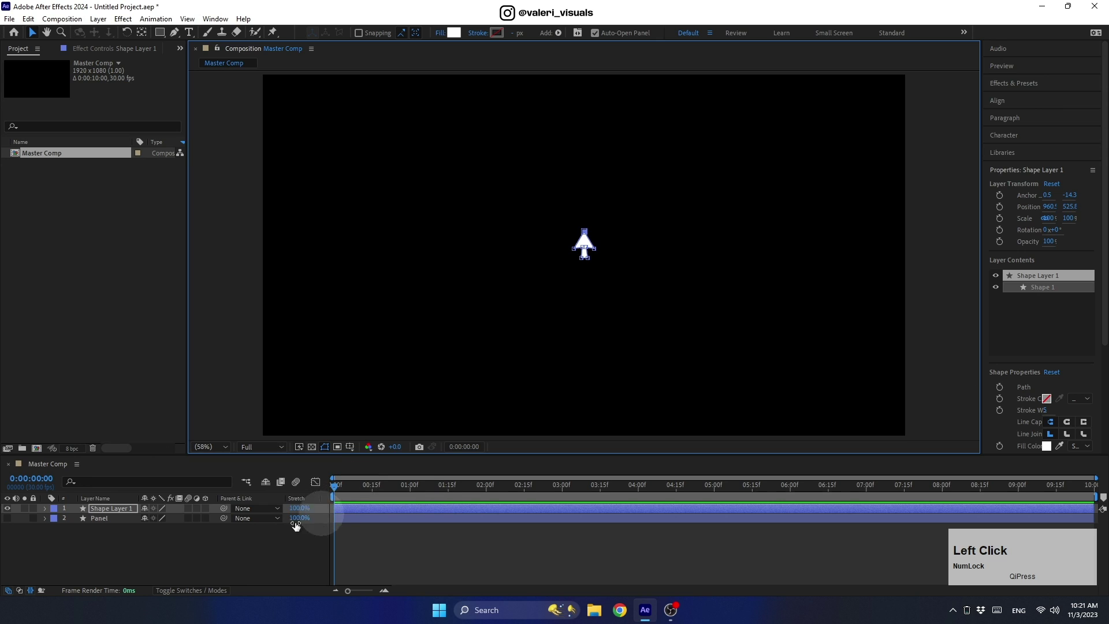
Step: Add a Position keyframe to the arrow layer at its centred location and move that keyframe to 2 seconds
{"action": "left_click", "coordinate": [120, 507]}
{"action": "key", "text": "p"}
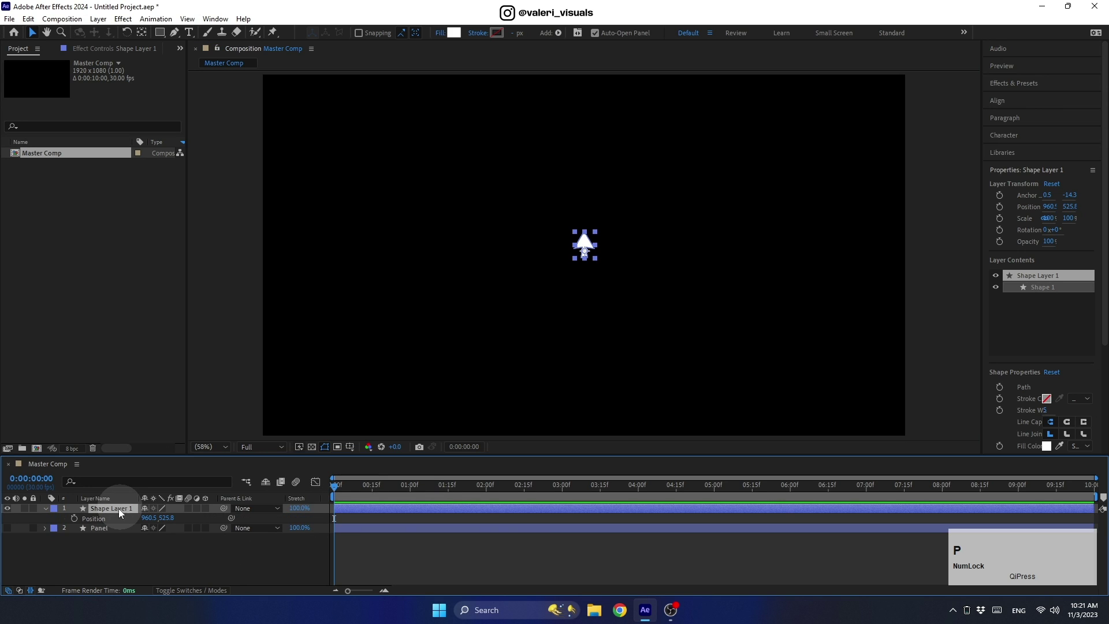
{"action": "left_click", "coordinate": [74, 518]}
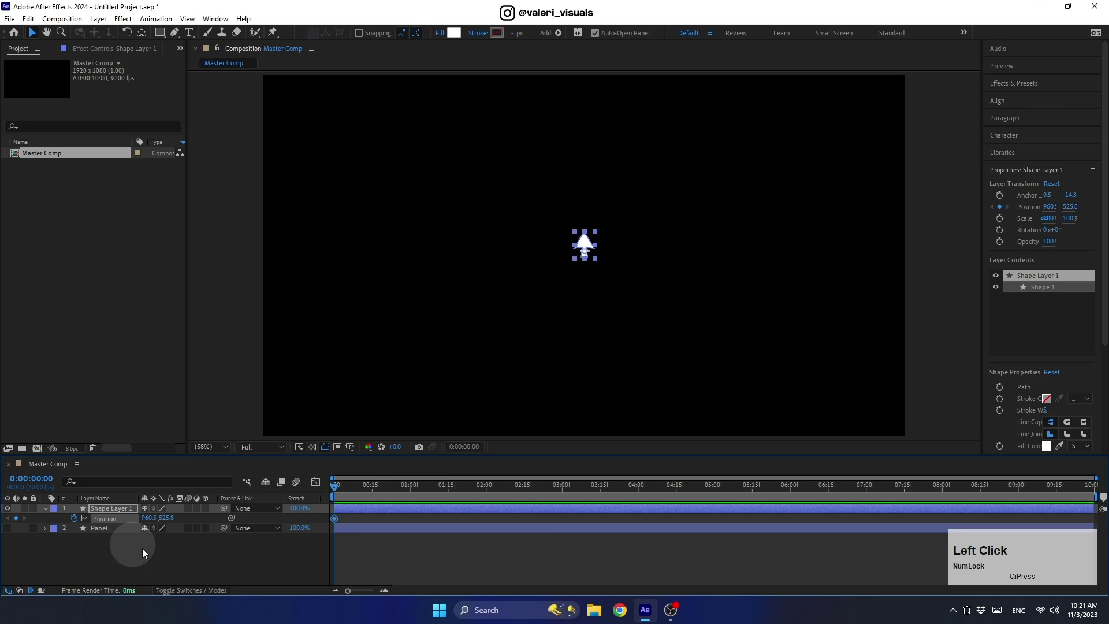
{"action": "left_click_drag", "start_coordinate": [334, 517], "coordinate": [487, 518]}
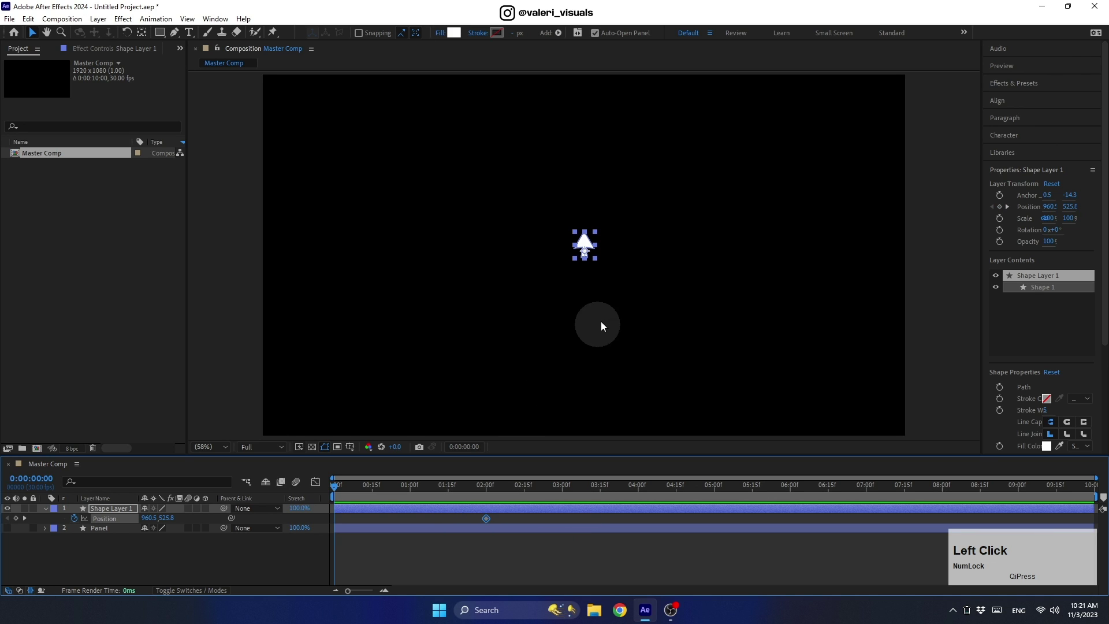
Step: At 0 seconds, move the arrow horizontally outside the frame's right edge, to an X position of about 2052.6
{"action": "left_click", "coordinate": [584, 243]}
{"action": "left_click_drag", "start_coordinate": [595, 250], "coordinate": [951, 240]}
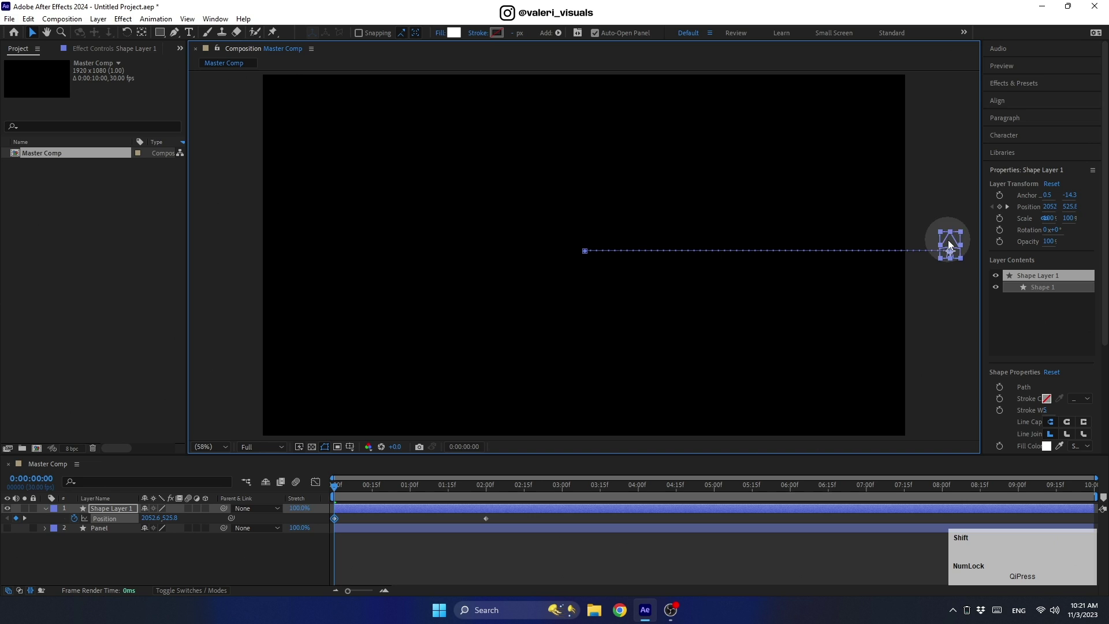
{"action": "left_click", "coordinate": [646, 503]}
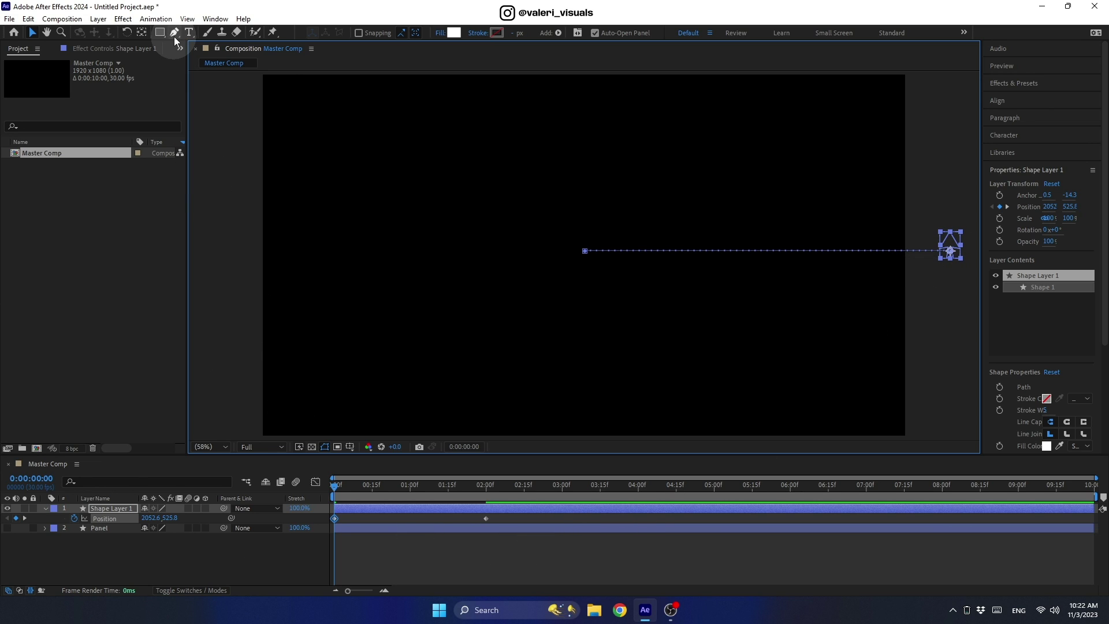
Step: Bend the arrow's straight motion path into an S-curve with the Convert Vertex tool, dipping near the centre and arching near the frame's right edge
{"action": "left_click_drag", "start_coordinate": [174, 33], "coordinate": [204, 71]}
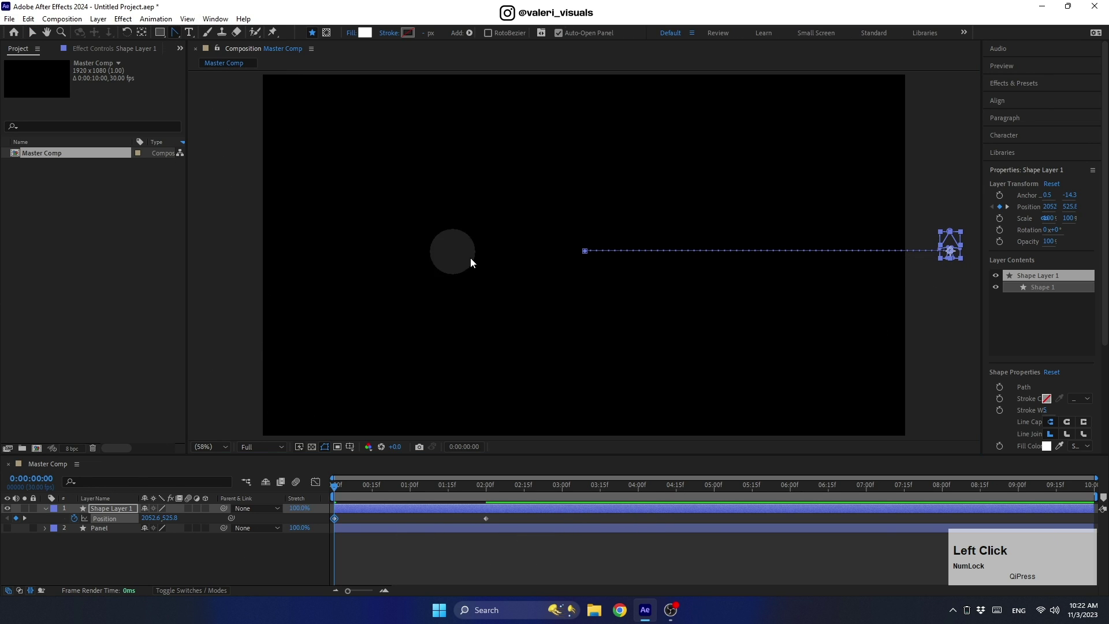
{"action": "left_click", "coordinate": [584, 251]}
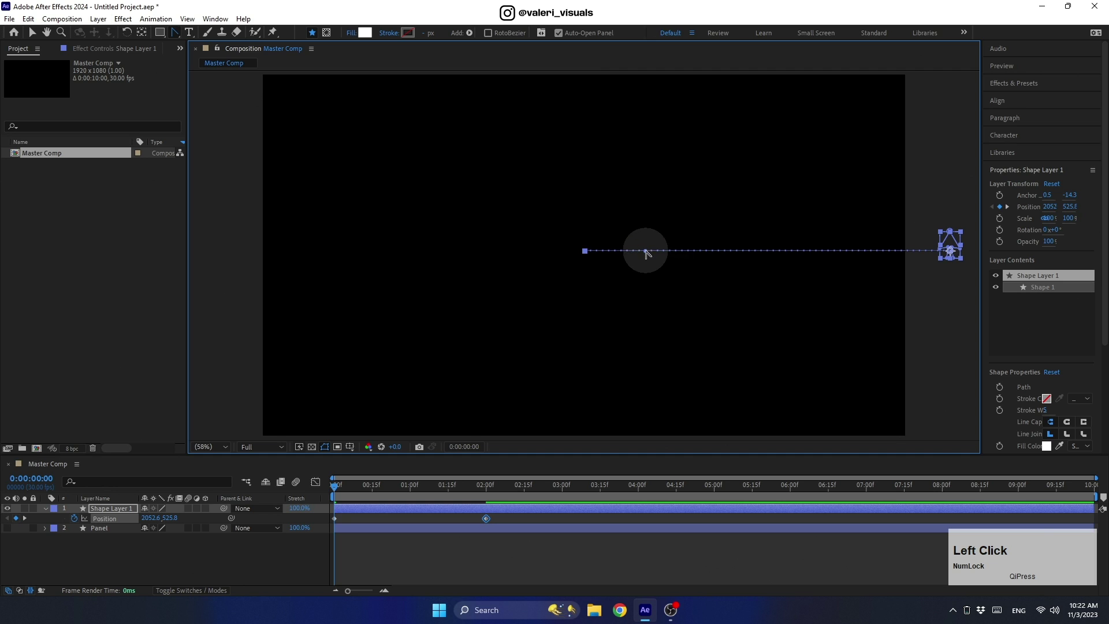
{"action": "left_click_drag", "start_coordinate": [646, 253], "coordinate": [683, 408]}
{"action": "left_click_drag", "start_coordinate": [344, 487], "coordinate": [382, 486]}
{"action": "left_click", "coordinate": [950, 250]}
{"action": "left_click_drag", "start_coordinate": [888, 251], "coordinate": [794, 124]}
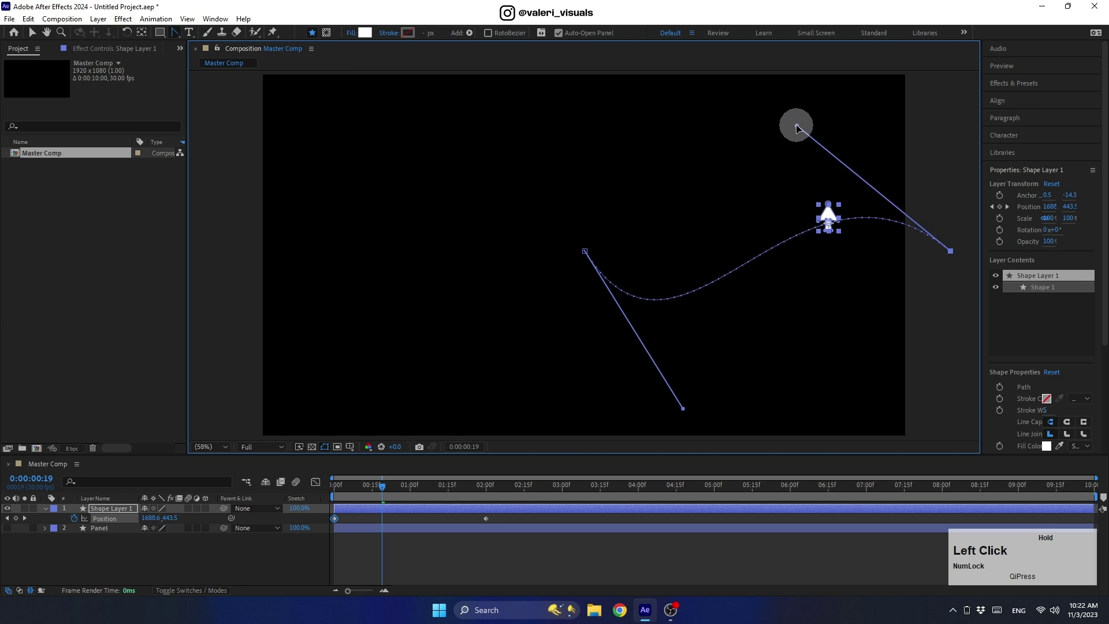
{"action": "left_click_drag", "start_coordinate": [683, 409], "coordinate": [702, 434]}
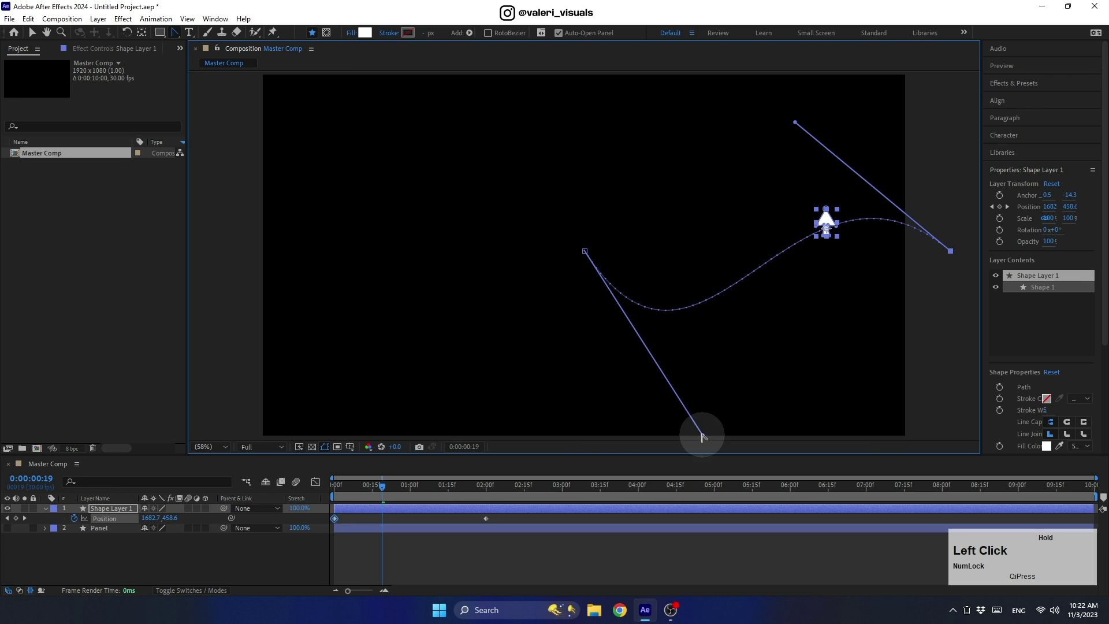
Step: Apply Easy Ease to both Position keyframes of the arrow layer
{"action": "left_click_drag", "start_coordinate": [505, 517], "coordinate": [323, 539]}
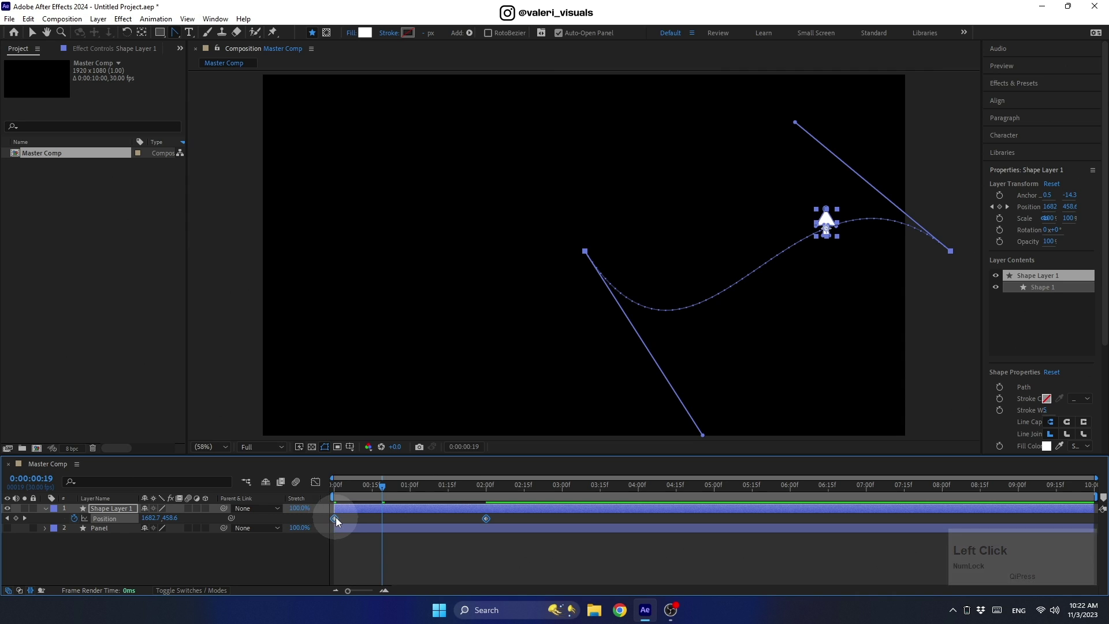
{"action": "right_click", "coordinate": [336, 519]}
{"action": "mouse_move", "coordinate": [417, 515]}
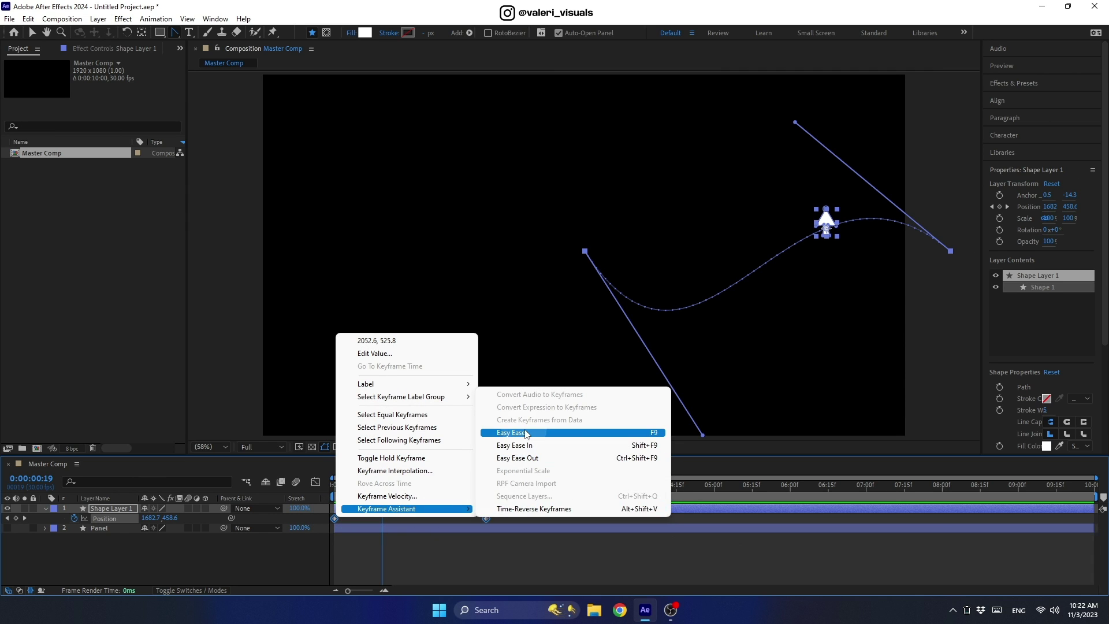
{"action": "left_click", "coordinate": [577, 432]}
Step: Set the incoming and outgoing velocity influence of both Position keyframes to 85%
{"action": "right_click", "coordinate": [487, 517]}
{"action": "left_click", "coordinate": [531, 493]}
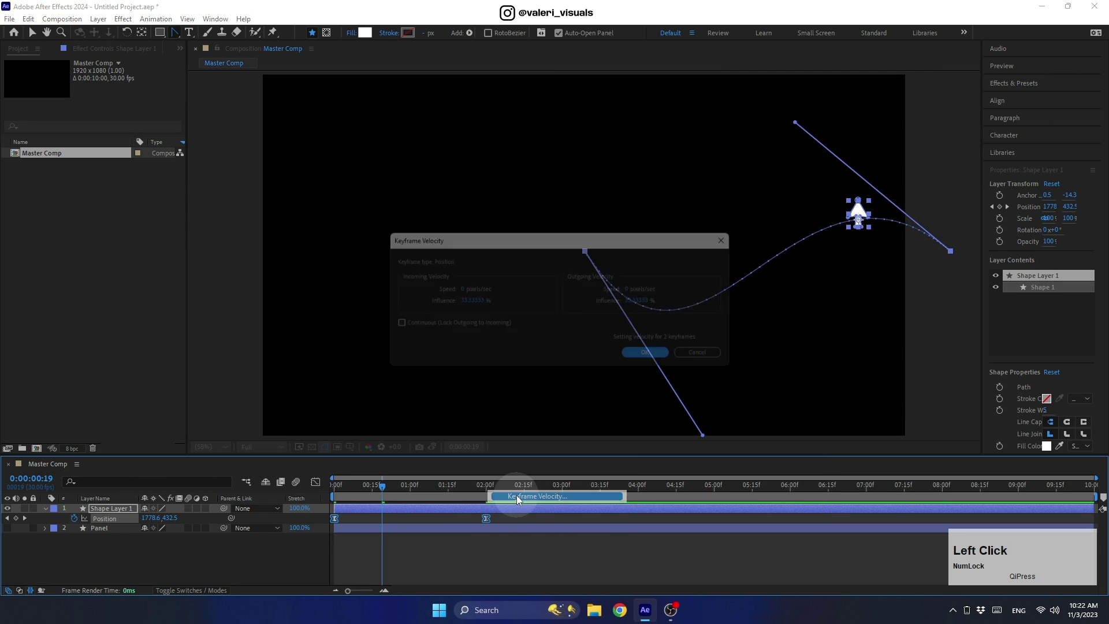
{"action": "left_click", "coordinate": [481, 302]}
{"action": "type", "text": "85"}
{"action": "left_click", "coordinate": [647, 302]}
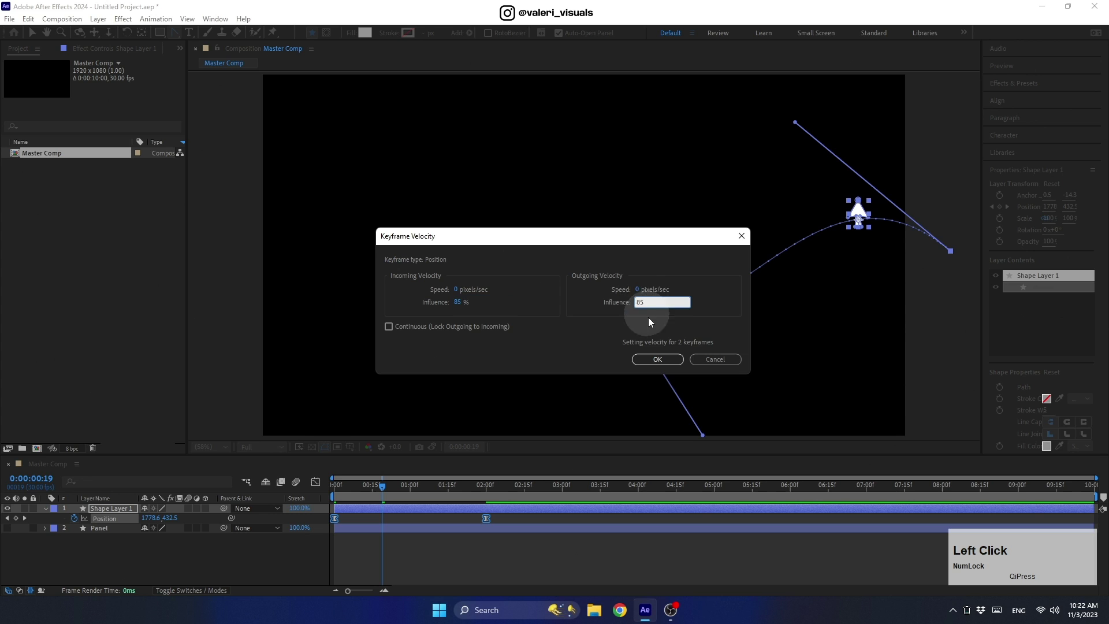
{"action": "type", "text": "85"}
{"action": "left_click", "coordinate": [657, 359]}
Step: Go to 1 second and set the arrow layer's auto-orientation to Orient Along Path
{"action": "left_click_drag", "start_coordinate": [372, 484], "coordinate": [410, 488]}
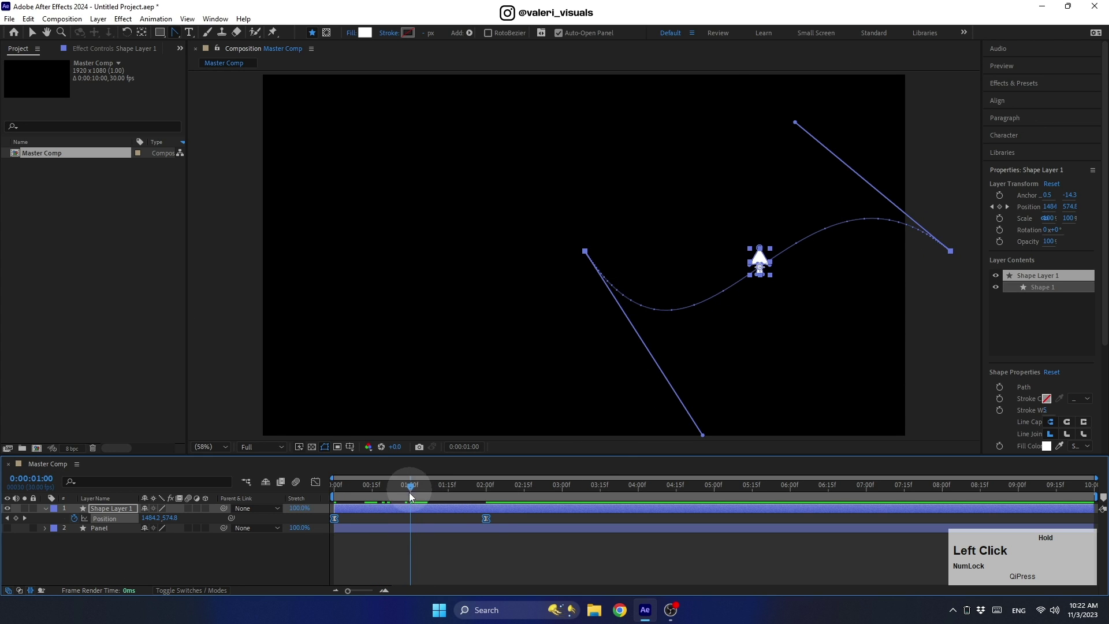
{"action": "right_click", "coordinate": [380, 508]}
{"action": "mouse_move", "coordinate": [462, 210]}
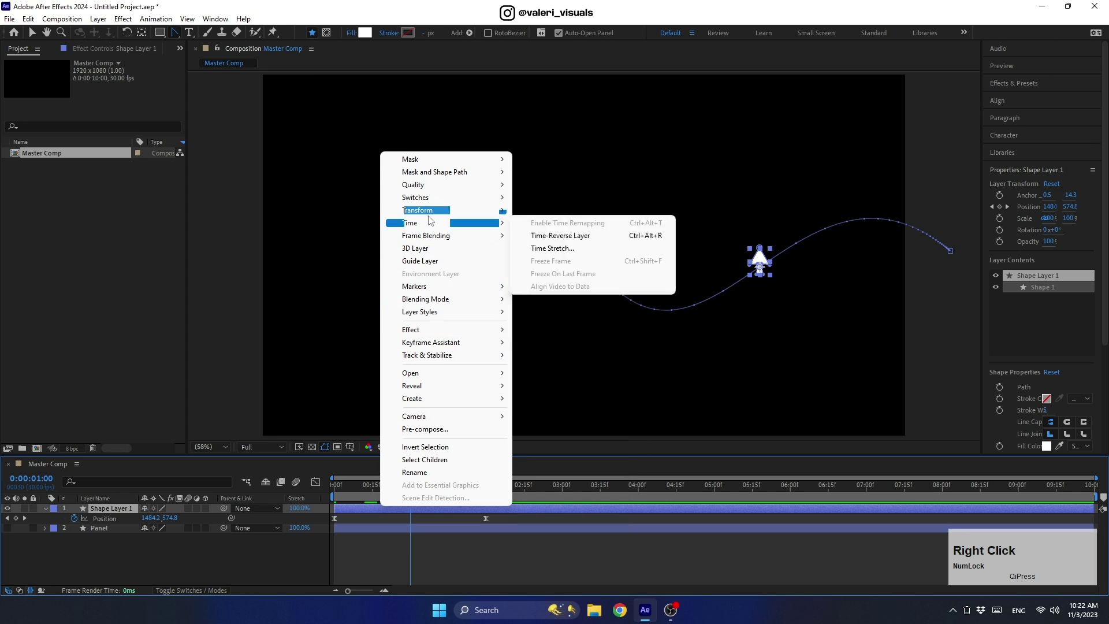
{"action": "left_click", "coordinate": [527, 408]}
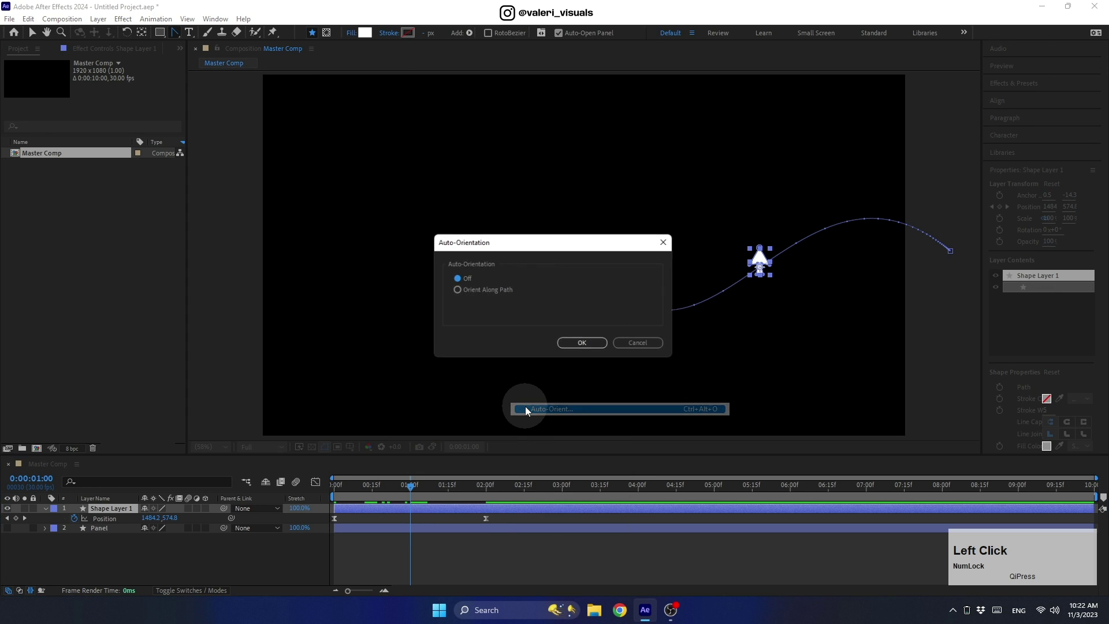
{"action": "left_click", "coordinate": [455, 290]}
{"action": "left_click", "coordinate": [574, 345]}
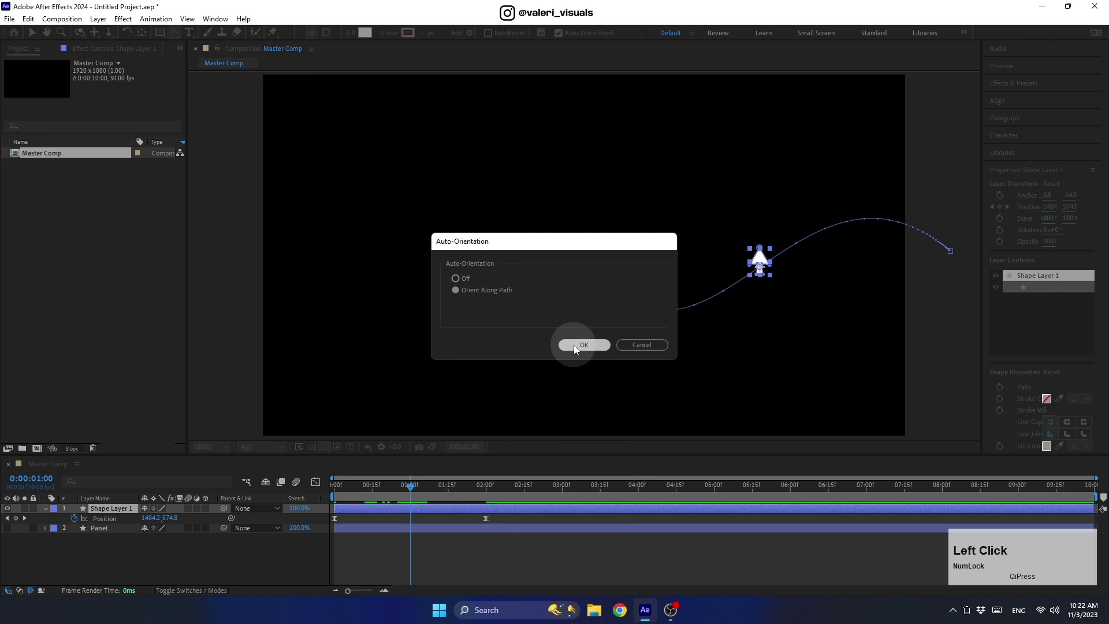
Step: Set the arrow layer's rotation to 90° so its tip aligns with the motion path
{"action": "scroll", "coordinate": [772, 267], "scroll_direction": "up", "scroll_amount": 2}
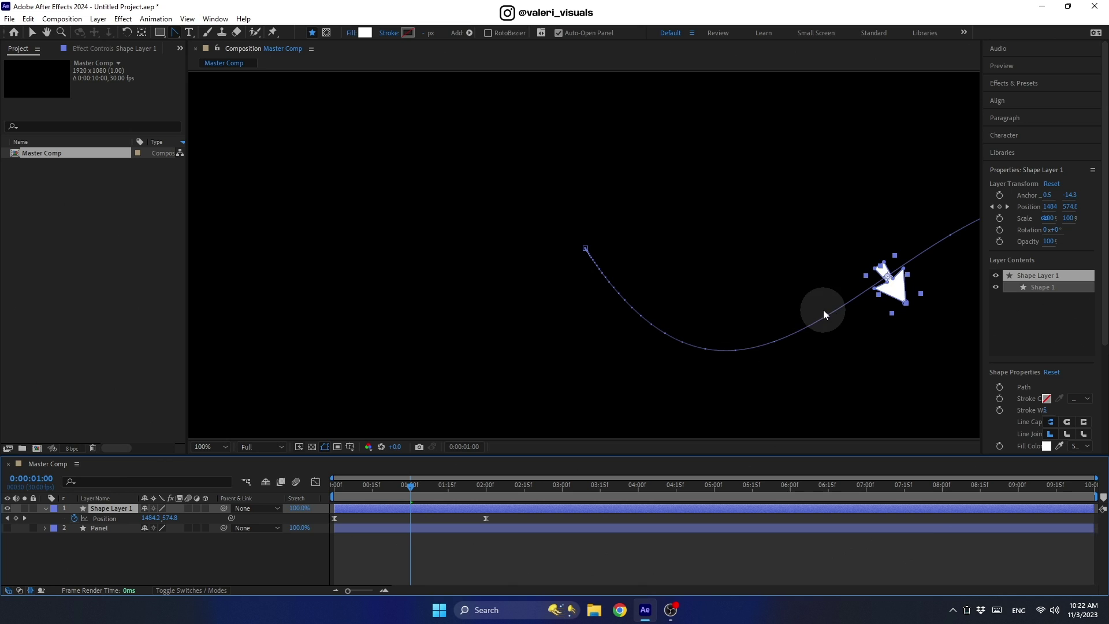
{"action": "left_click_drag", "start_coordinate": [817, 309], "coordinate": [564, 337]}
{"action": "left_click", "coordinate": [102, 507]}
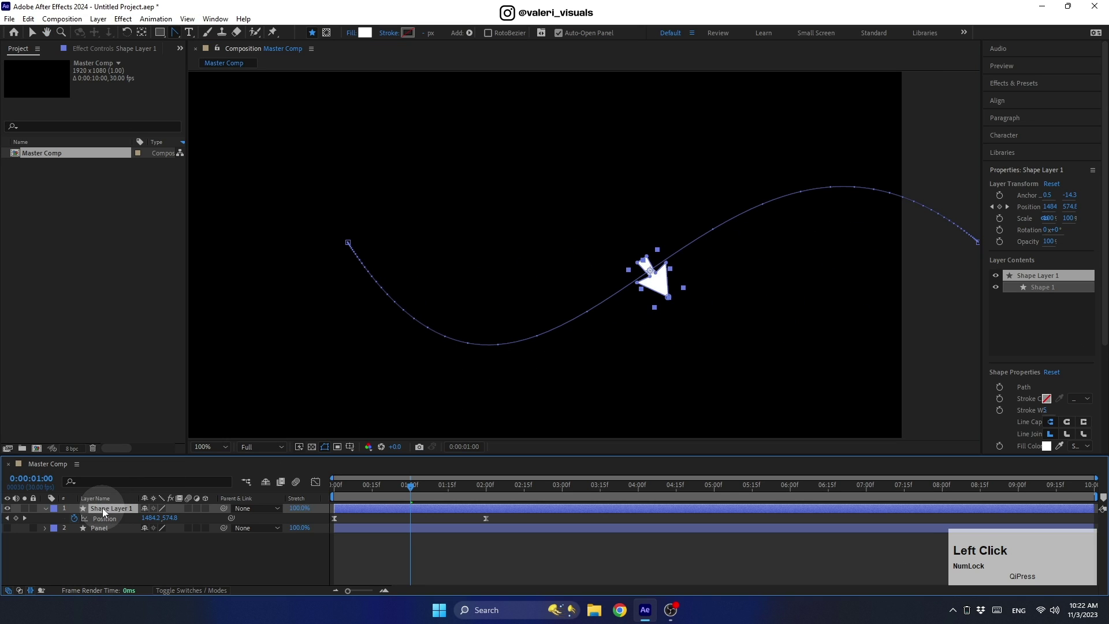
{"action": "key", "text": "r"}
{"action": "left_click", "coordinate": [157, 518]}
{"action": "left_click_drag", "start_coordinate": [158, 518], "coordinate": [194, 501]}
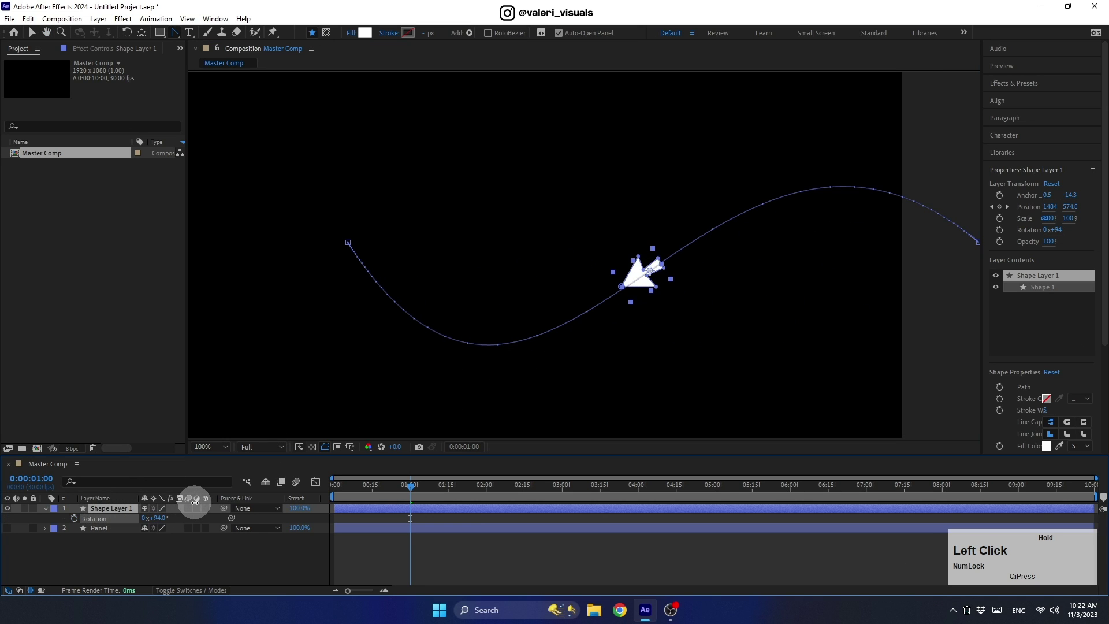
{"action": "left_click", "coordinate": [155, 518]}
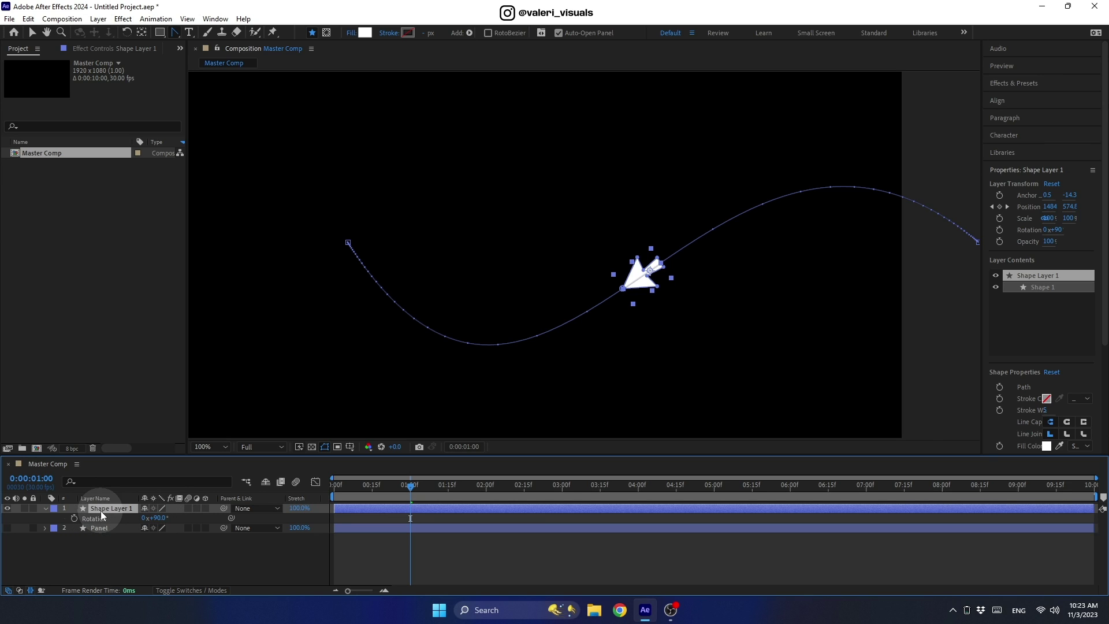
Step: Shift the arrow layer's anchor point to the tip at 0.5, -67.2 and rename the layer Cursor
{"action": "key", "text": "a"}
{"action": "left_click_drag", "start_coordinate": [158, 517], "coordinate": [122, 526]}
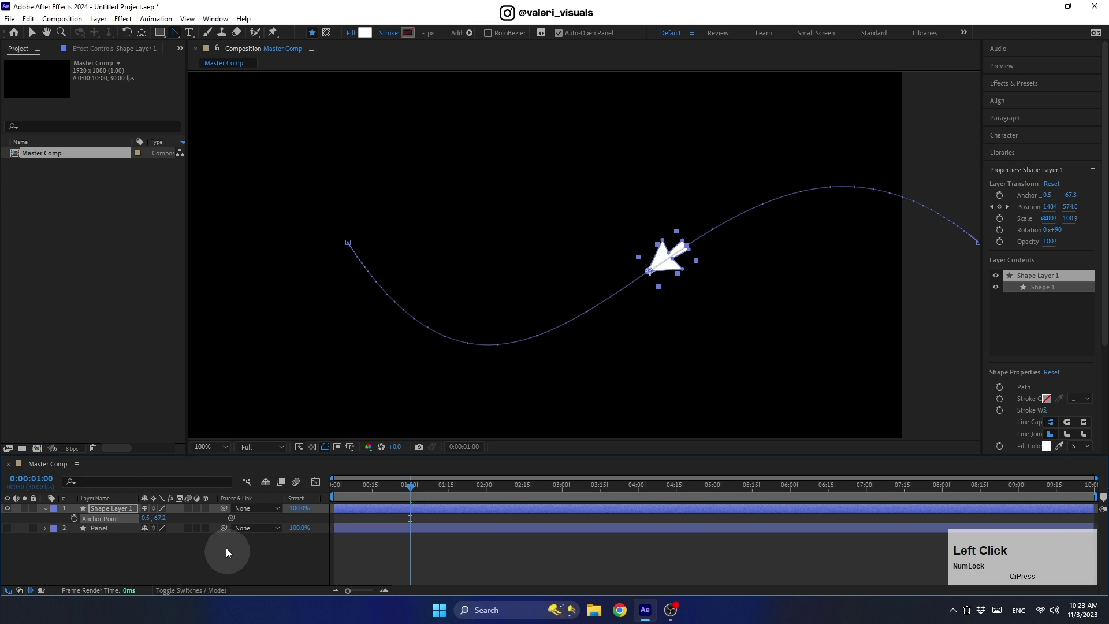
{"action": "left_click", "coordinate": [44, 511]}
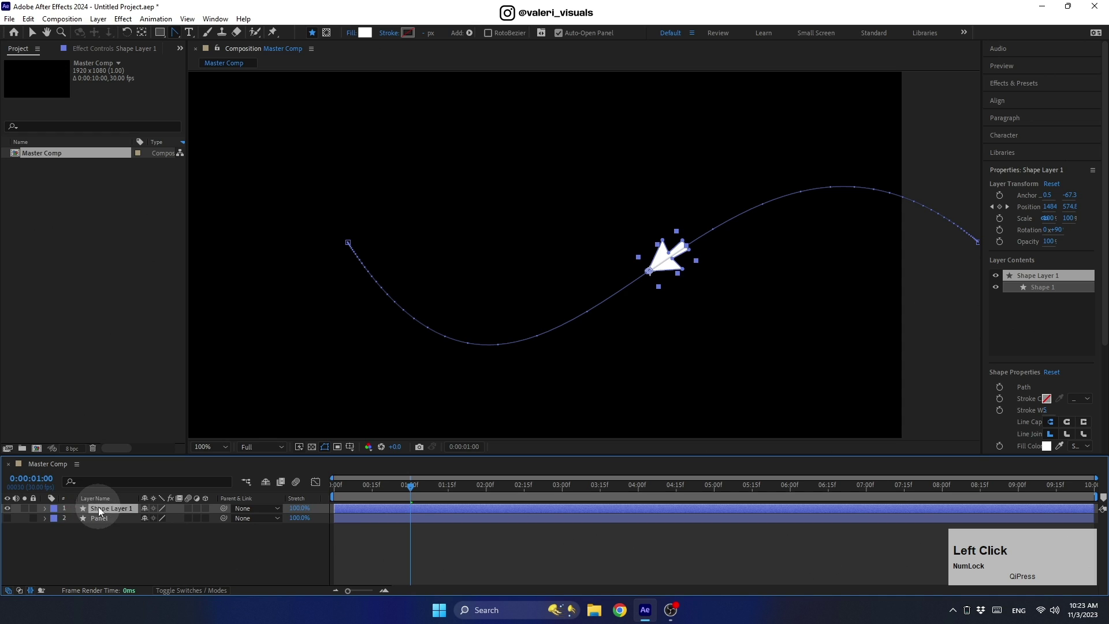
{"action": "key", "text": "Return"}
{"action": "type", "text": "Cursor"}
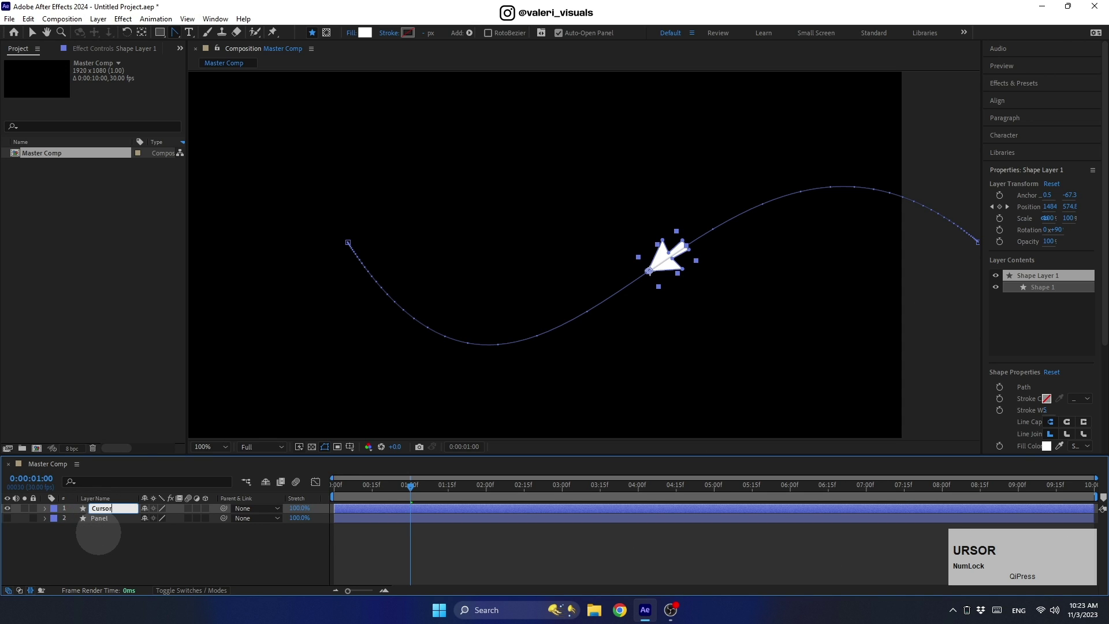
Step: Fit the composition in the viewer and play the cursor animation from the start
{"action": "left_click", "coordinate": [210, 444]}
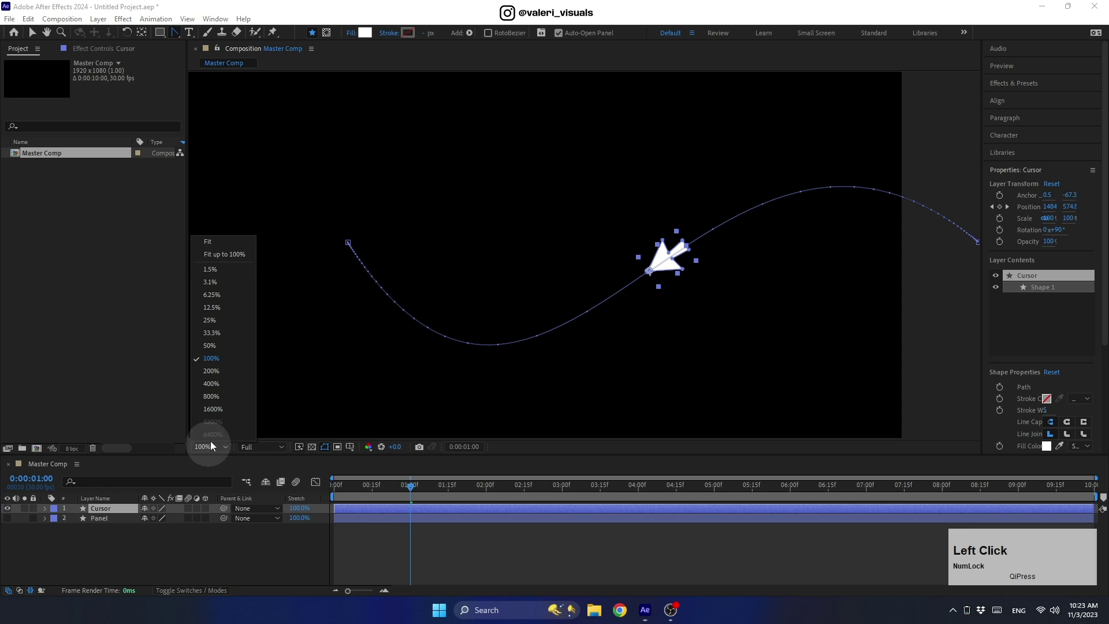
{"action": "left_click", "coordinate": [216, 248]}
{"action": "left_click_drag", "start_coordinate": [414, 480], "coordinate": [368, 488]}
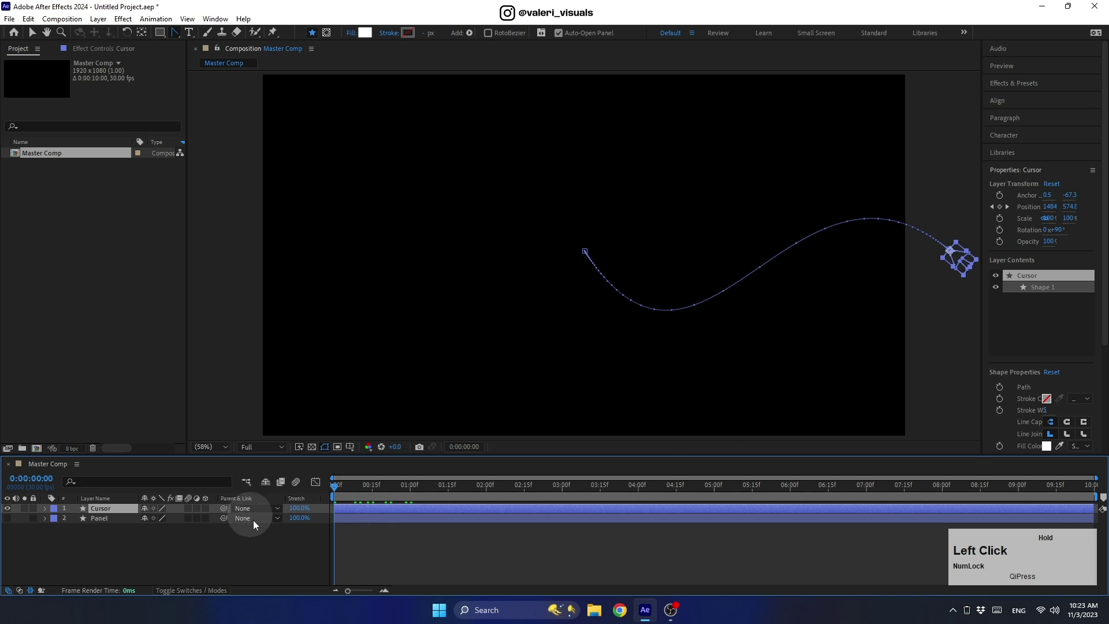
{"action": "key", "text": "space"}
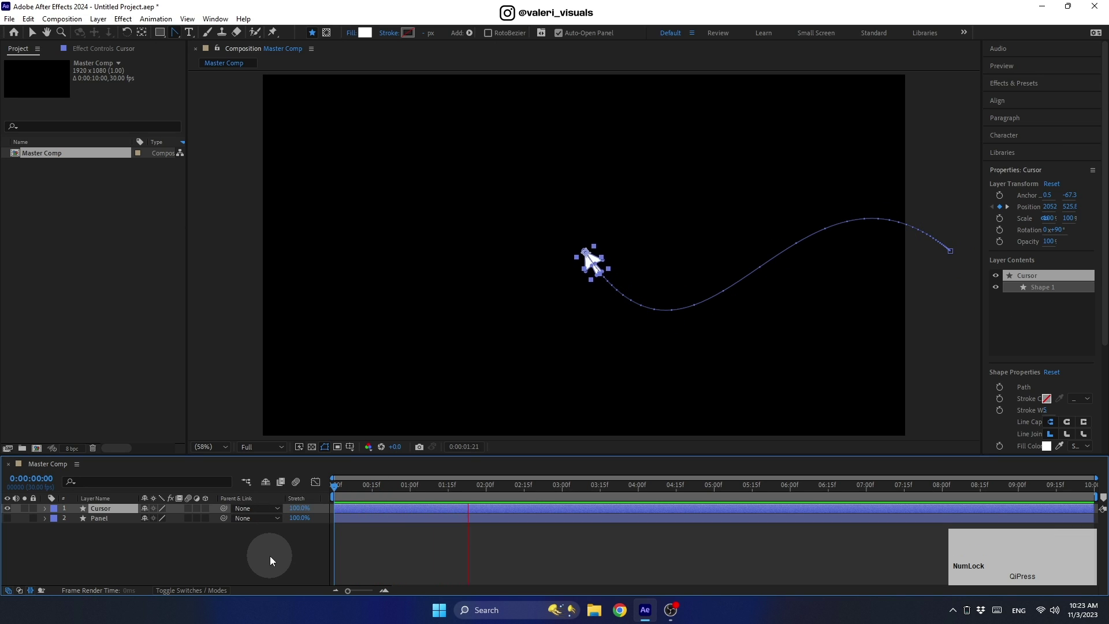
Step: Stop playback and add a 100% Scale keyframe to the Cursor layer at 2 seconds, matching its last Position keyframe
{"action": "key", "text": "space"}
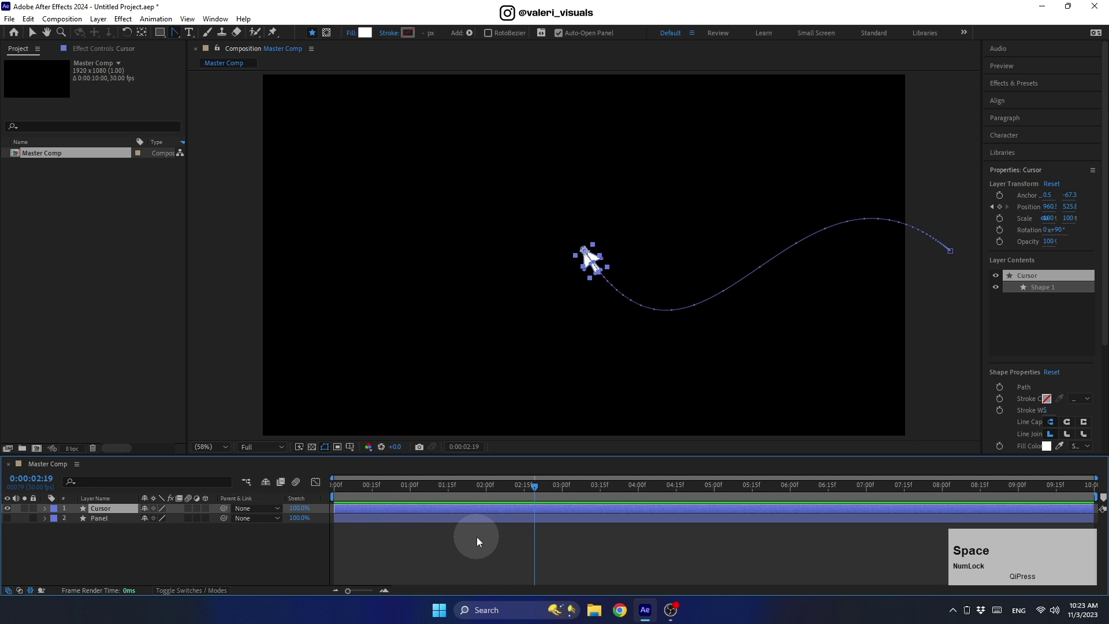
{"action": "key", "text": "u"}
{"action": "left_click_drag", "start_coordinate": [493, 486], "coordinate": [487, 490]}
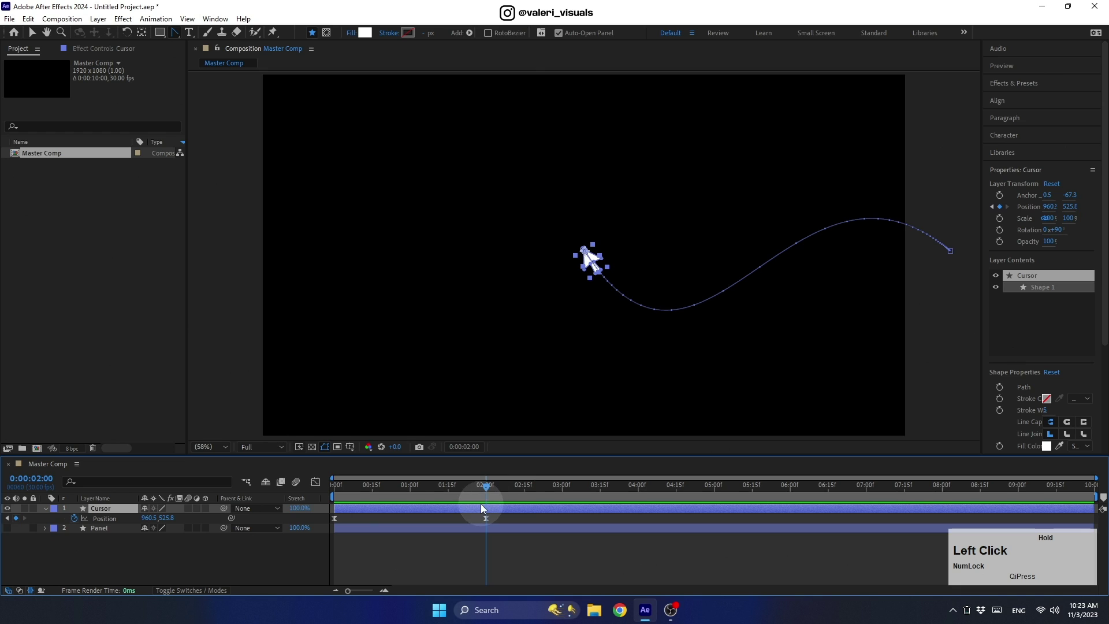
{"action": "key", "text": "s"}
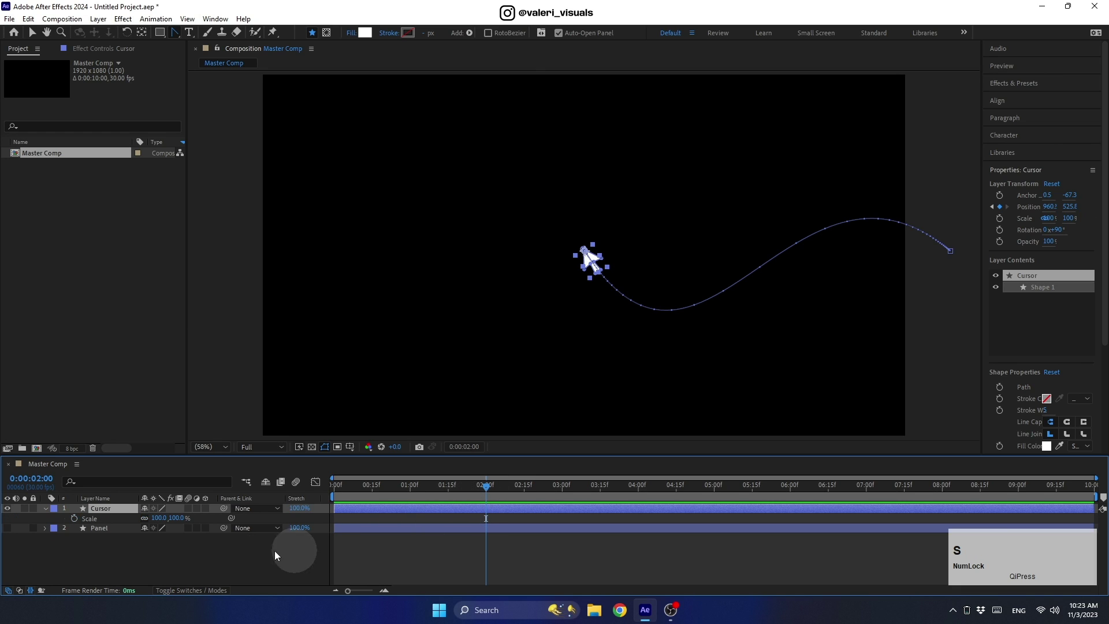
{"action": "left_click", "coordinate": [73, 518]}
Step: Set the Cursor layer's Scale to 0% at 0:00:02:15 and to 200% at 0:00:02:08
{"action": "left_click_drag", "start_coordinate": [487, 488], "coordinate": [525, 497]}
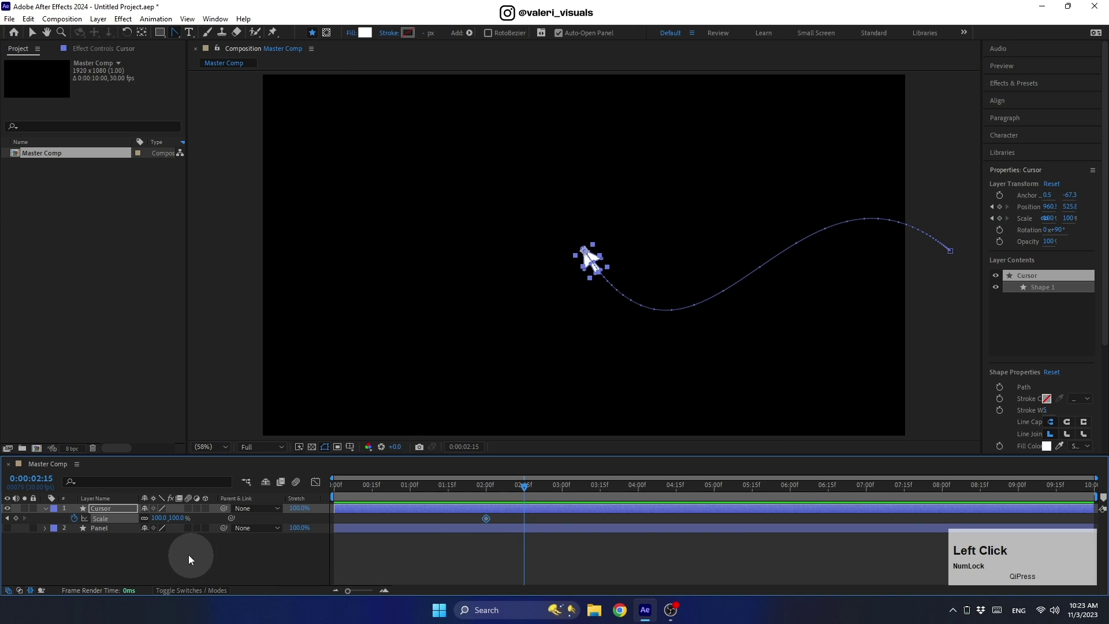
{"action": "left_click", "coordinate": [154, 522]}
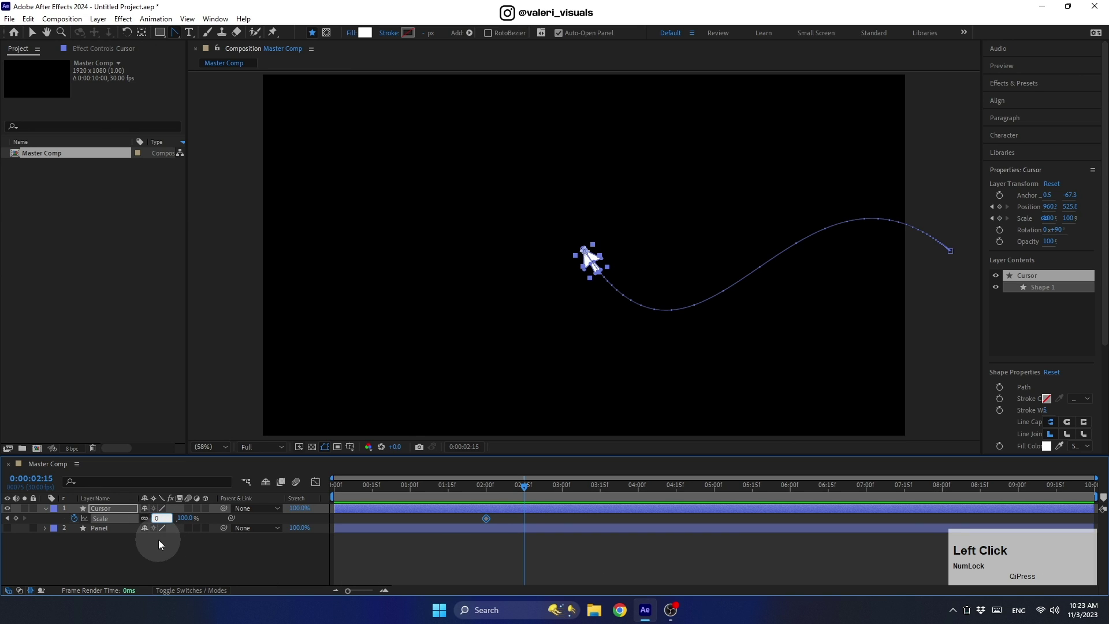
{"action": "type", "text": "0"}
{"action": "key", "text": "Return"}
{"action": "left_click", "coordinate": [507, 486]}
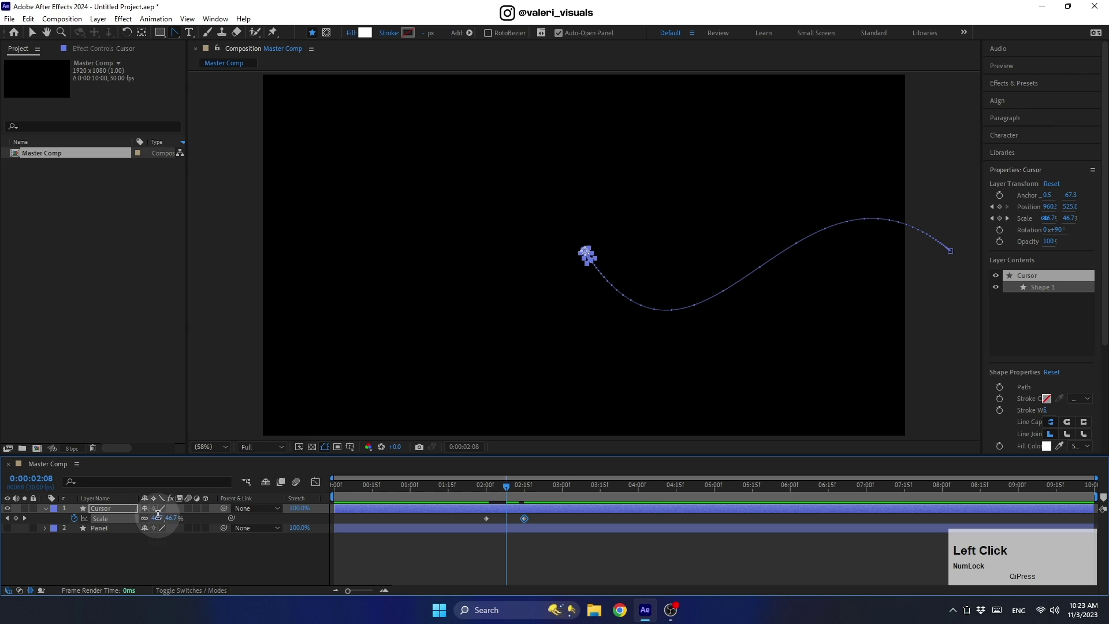
{"action": "key", "text": "Return"}
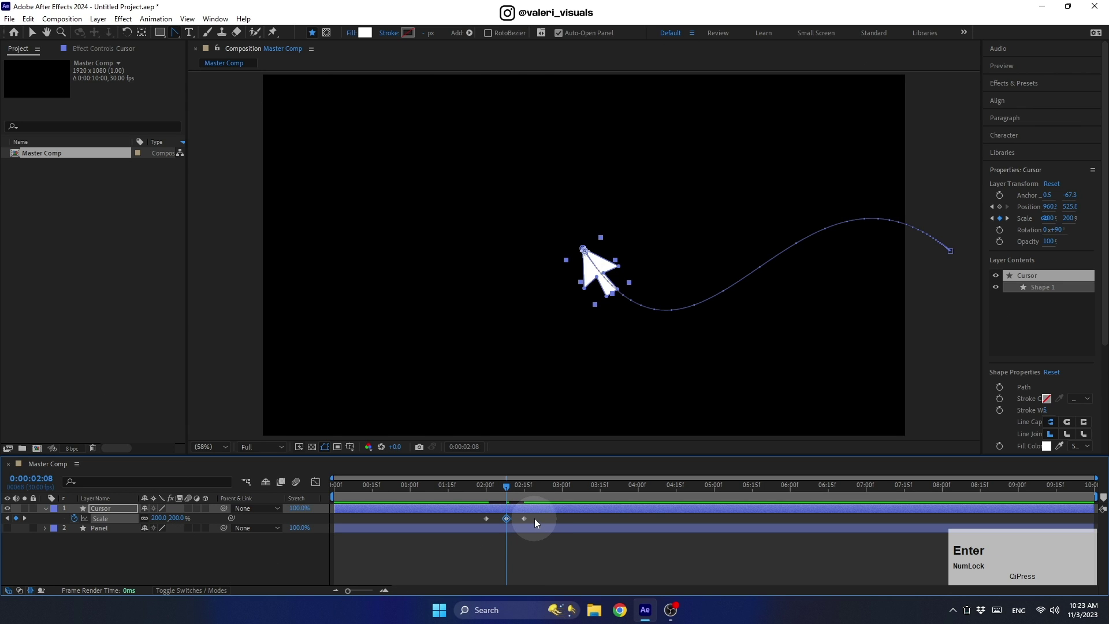
Step: Apply Easy Ease to all three Scale keyframes of the Cursor layer
{"action": "left_click_drag", "start_coordinate": [535, 518], "coordinate": [480, 519]}
{"action": "right_click", "coordinate": [485, 518]}
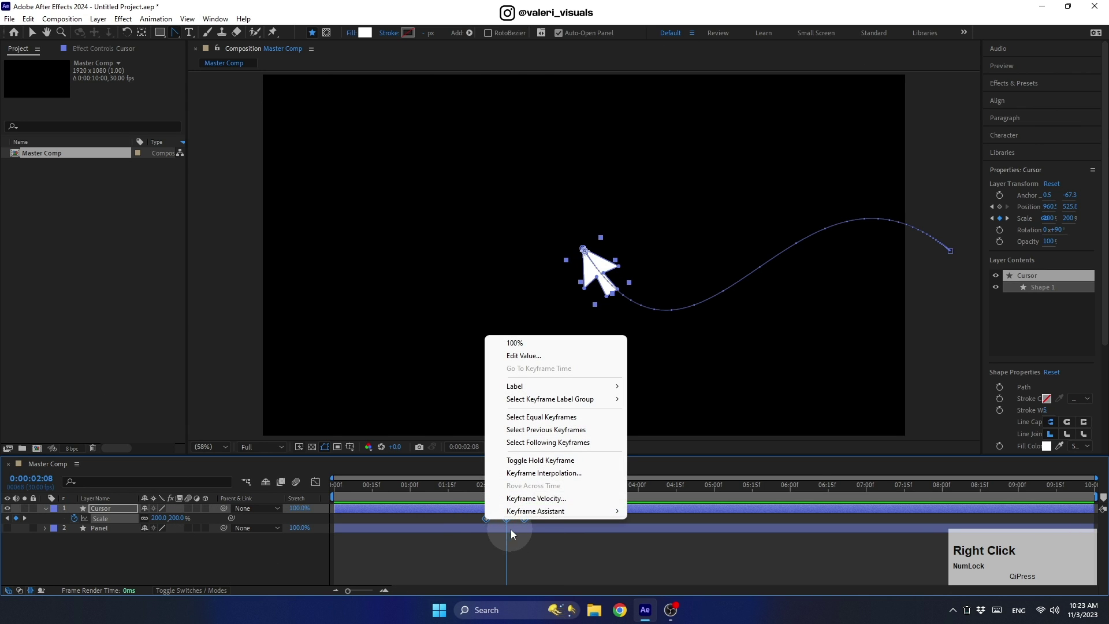
{"action": "mouse_move", "coordinate": [601, 510]}
{"action": "left_click", "coordinate": [681, 434]}
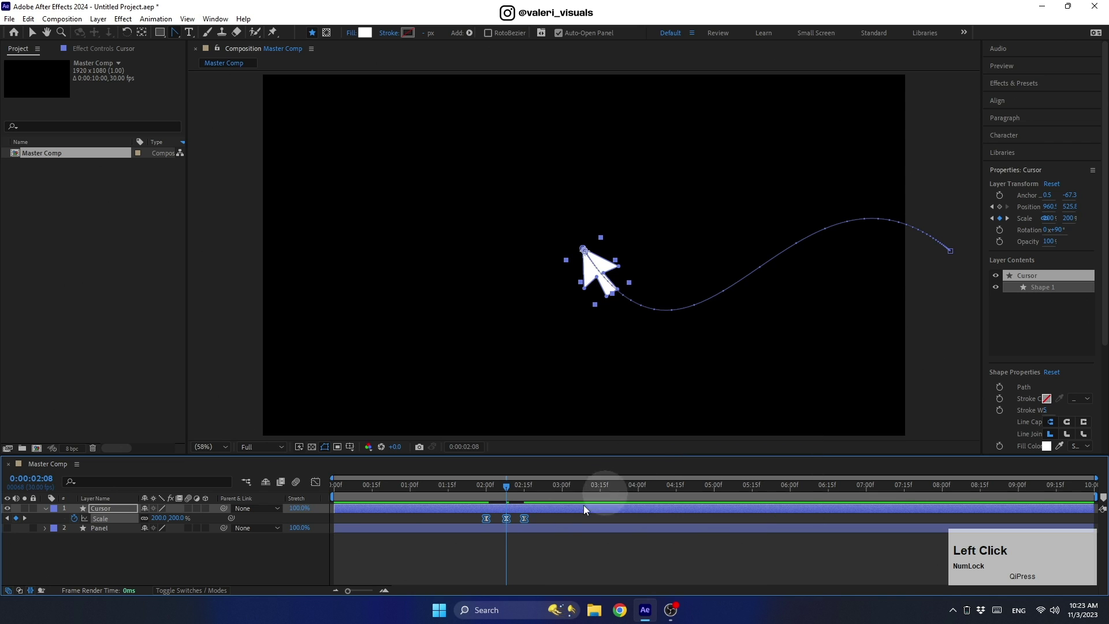
Step: Set the incoming and outgoing velocity influence of the Cursor's Scale keyframes to 85%
{"action": "right_click", "coordinate": [526, 517]}
{"action": "left_click", "coordinate": [545, 495]}
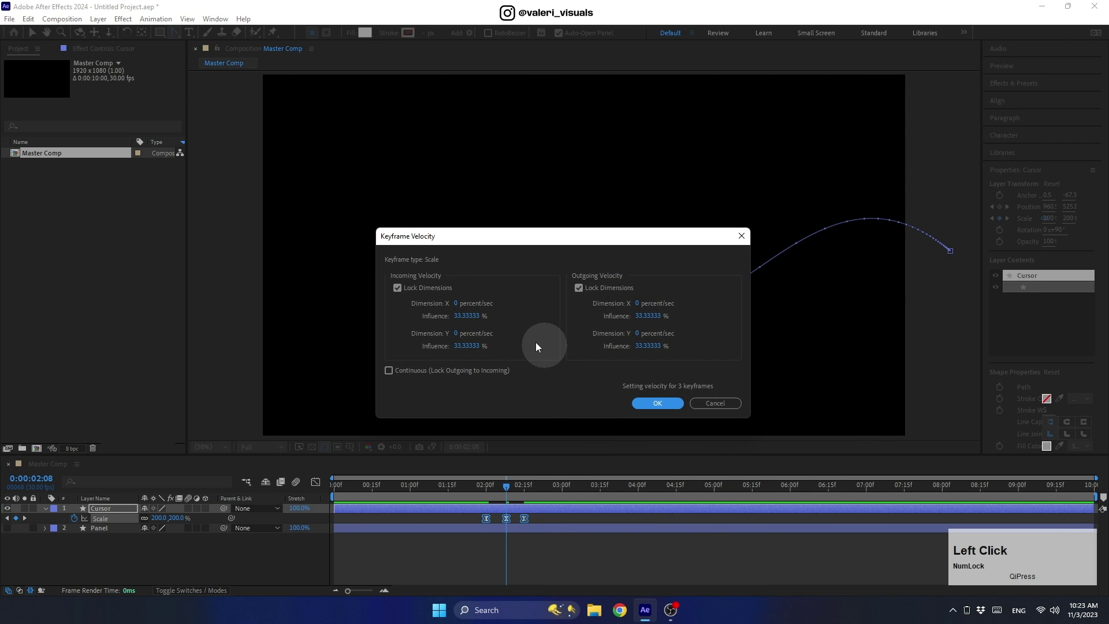
{"action": "left_click", "coordinate": [479, 317]}
{"action": "type", "text": "85"}
{"action": "left_click", "coordinate": [647, 316]}
{"action": "type", "text": "85"}
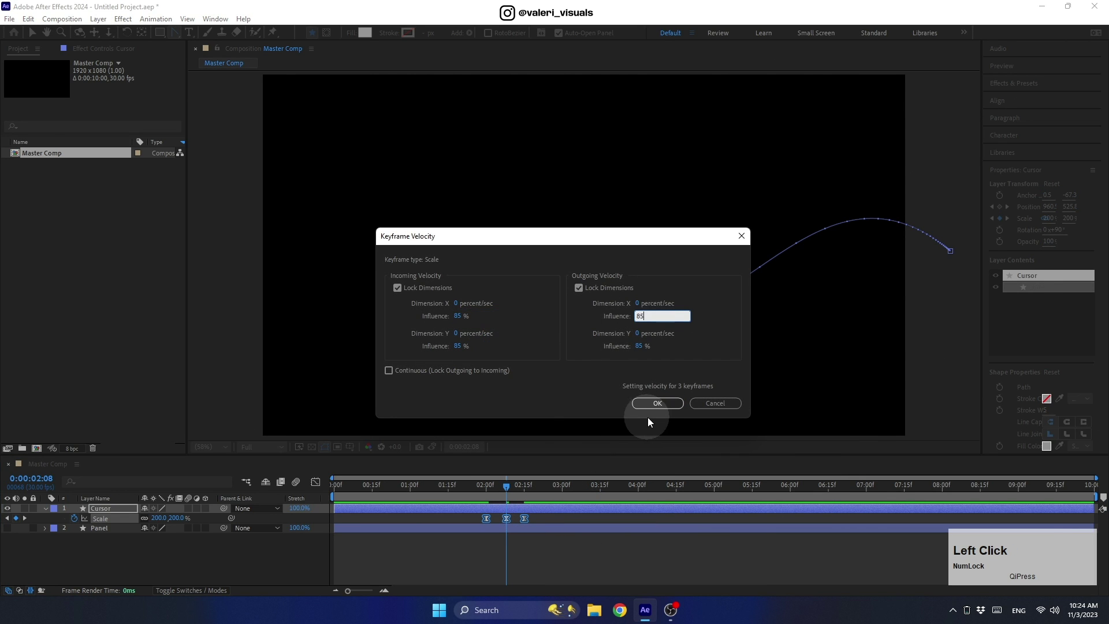
{"action": "left_click", "coordinate": [657, 402]}
Step: Play the Cursor animation from the start and trim the end of the Cursor layer at 0:00:02:15
{"action": "left_click_drag", "start_coordinate": [499, 484], "coordinate": [261, 564]}
{"action": "key", "text": "space"}
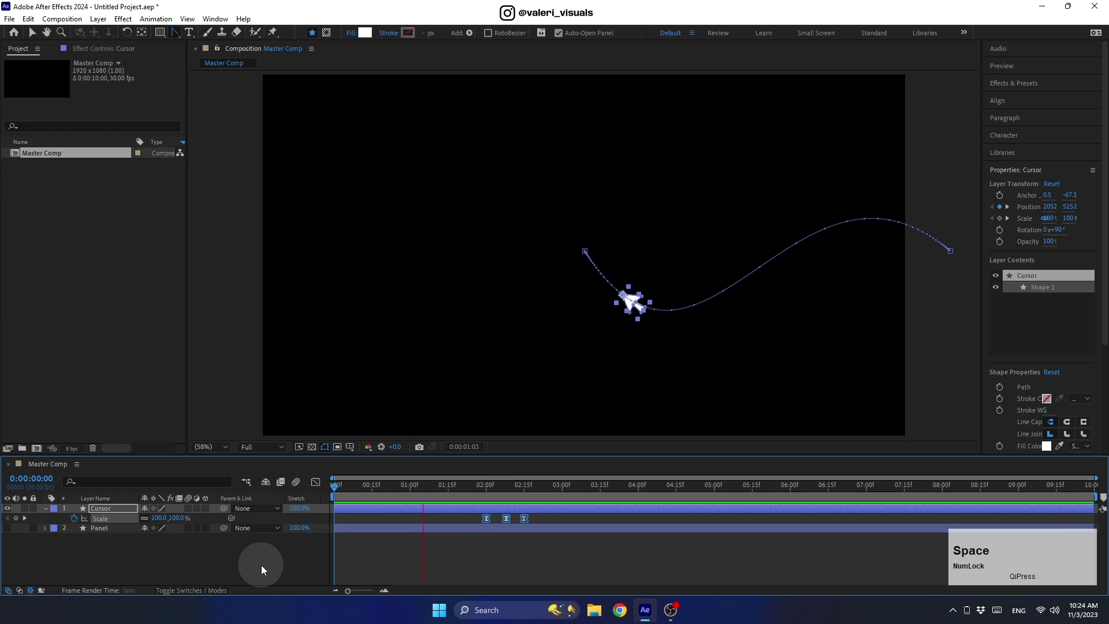
{"action": "key", "text": "space"}
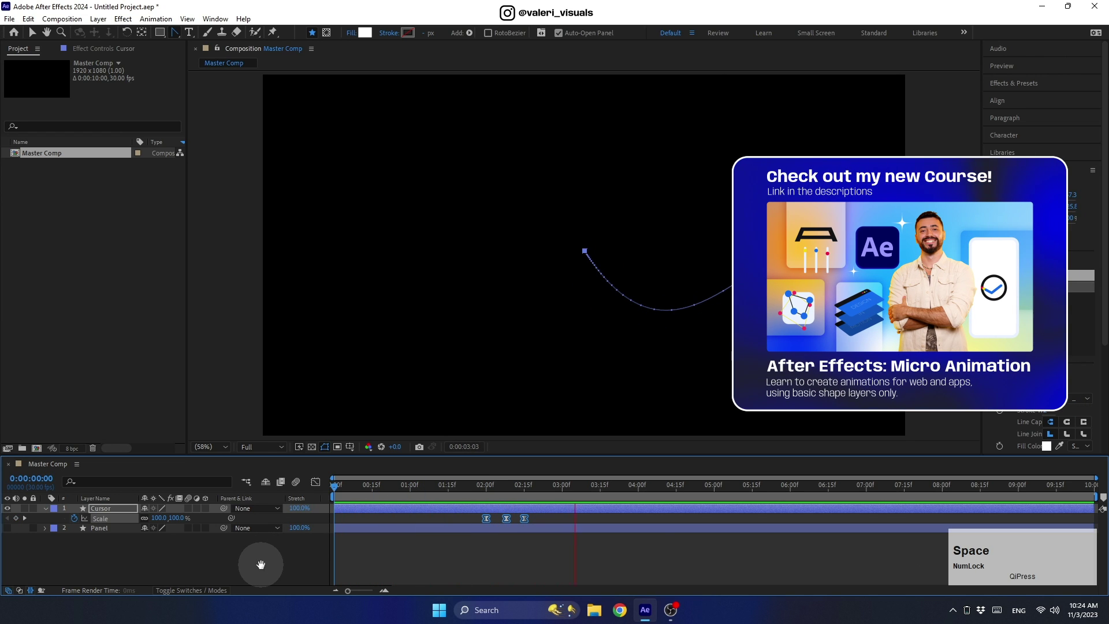
{"action": "left_click_drag", "start_coordinate": [529, 491], "coordinate": [525, 491]}
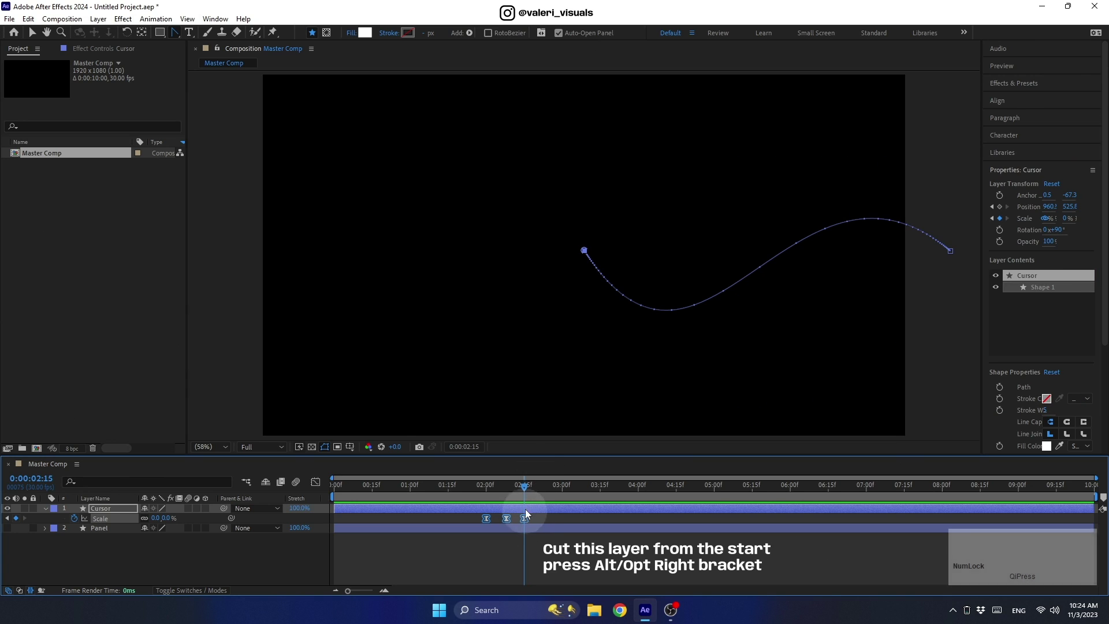
{"action": "key", "text": "alt+bracketright"}
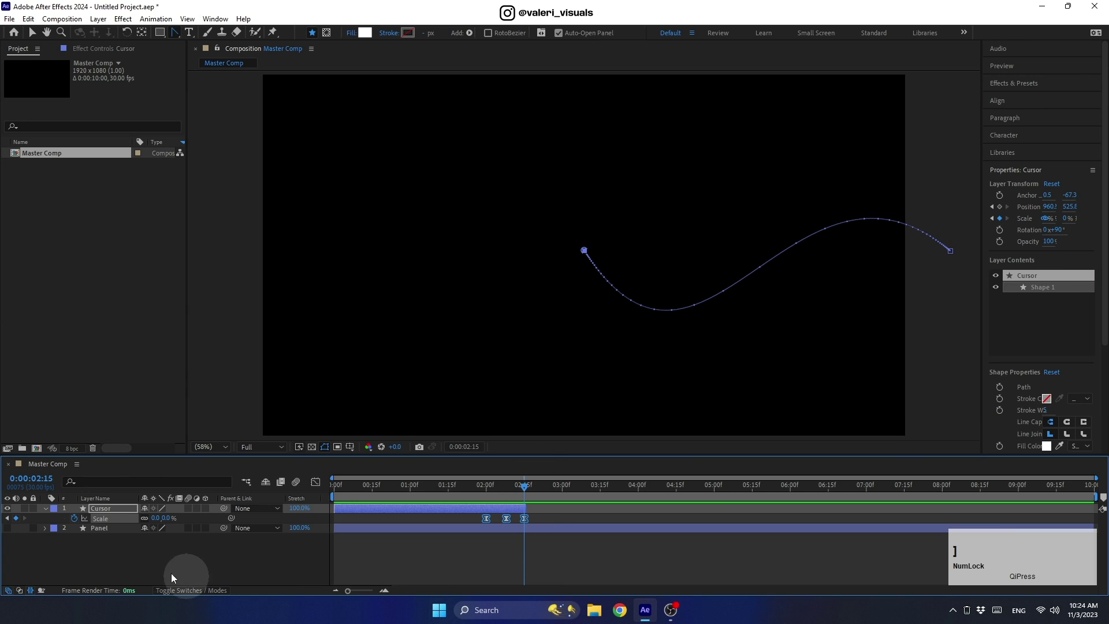
Step: Show the Panel layer above Cursor, shift it to start at 0:00:02:15, and go to 0:00:04:15
{"action": "left_click", "coordinate": [7, 527]}
{"action": "left_click", "coordinate": [99, 528]}
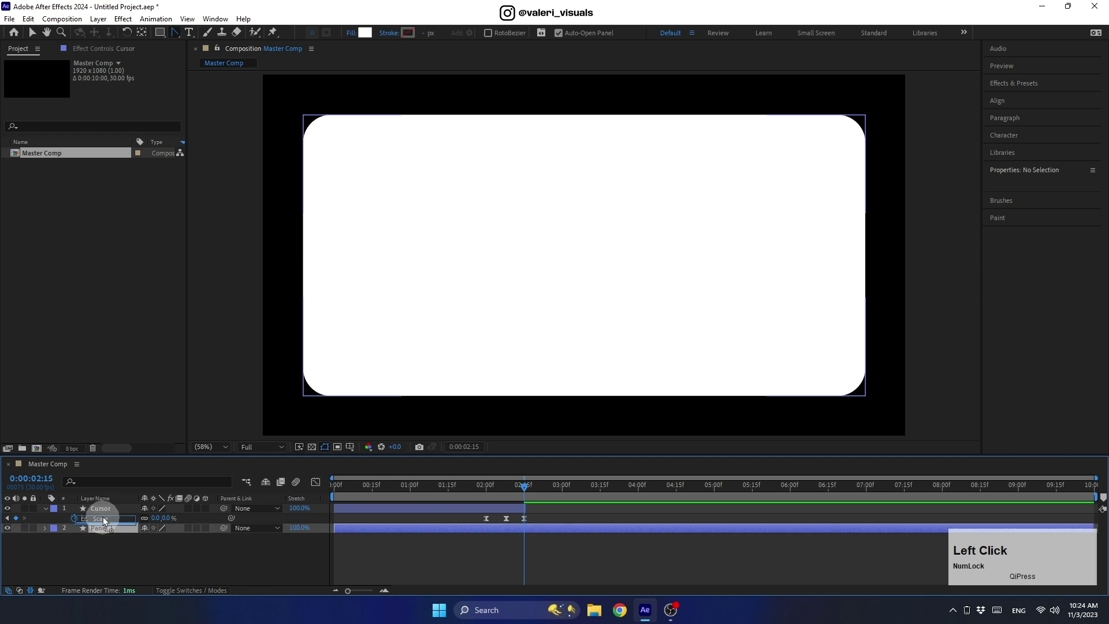
{"action": "left_click_drag", "start_coordinate": [100, 507], "coordinate": [101, 507]}
{"action": "left_click_drag", "start_coordinate": [352, 506], "coordinate": [677, 511]}
{"action": "left_click", "coordinate": [495, 488]}
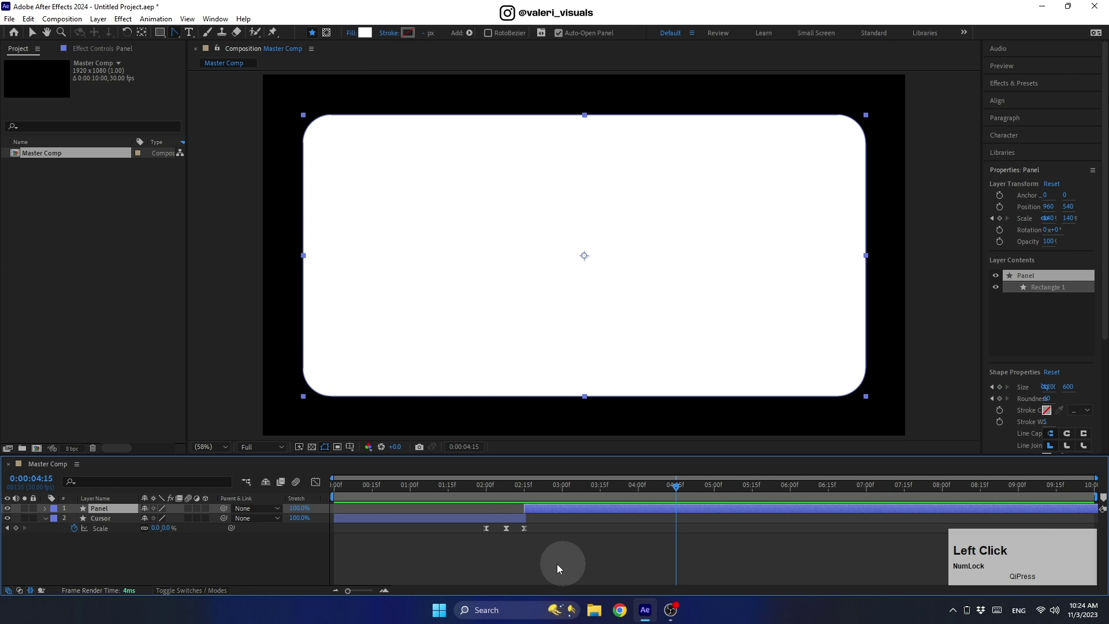
{"action": "left_click", "coordinate": [45, 518]}
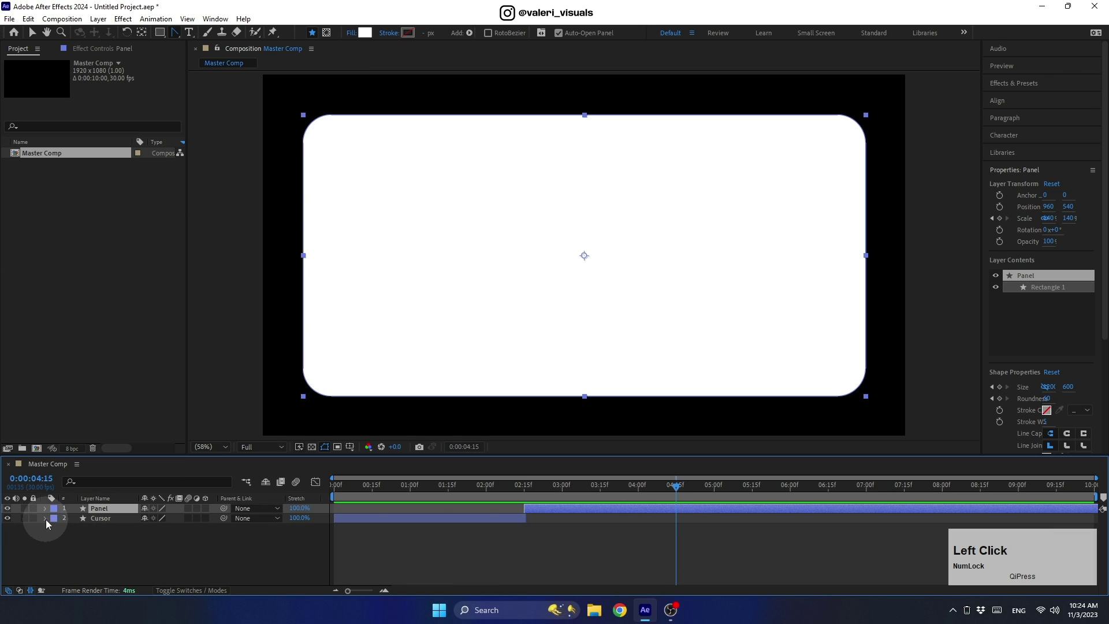
Step: Show the rulers and place four guides along the white panel's left, right, top and bottom edges
{"action": "left_click", "coordinate": [126, 563]}
{"action": "left_click", "coordinate": [350, 446]}
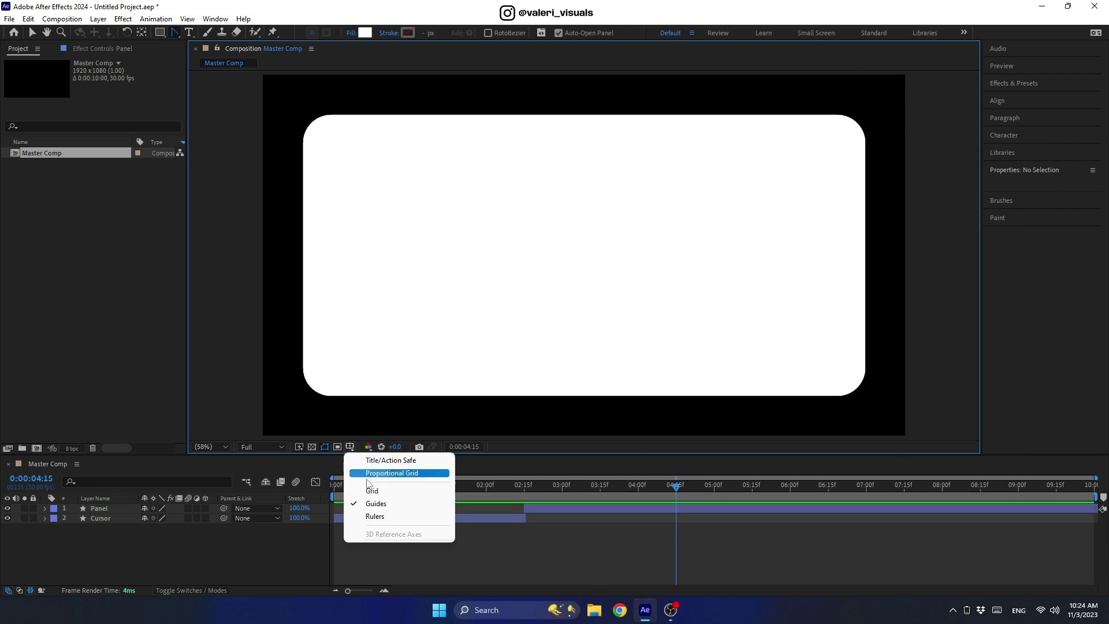
{"action": "left_click", "coordinate": [374, 516]}
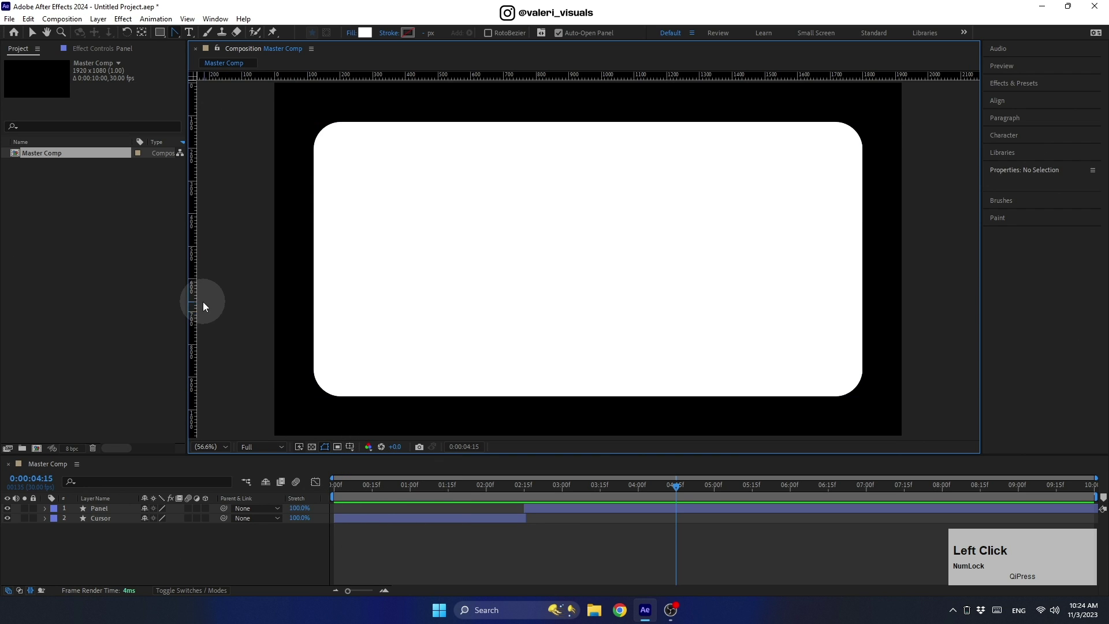
{"action": "left_click_drag", "start_coordinate": [203, 301], "coordinate": [313, 367]}
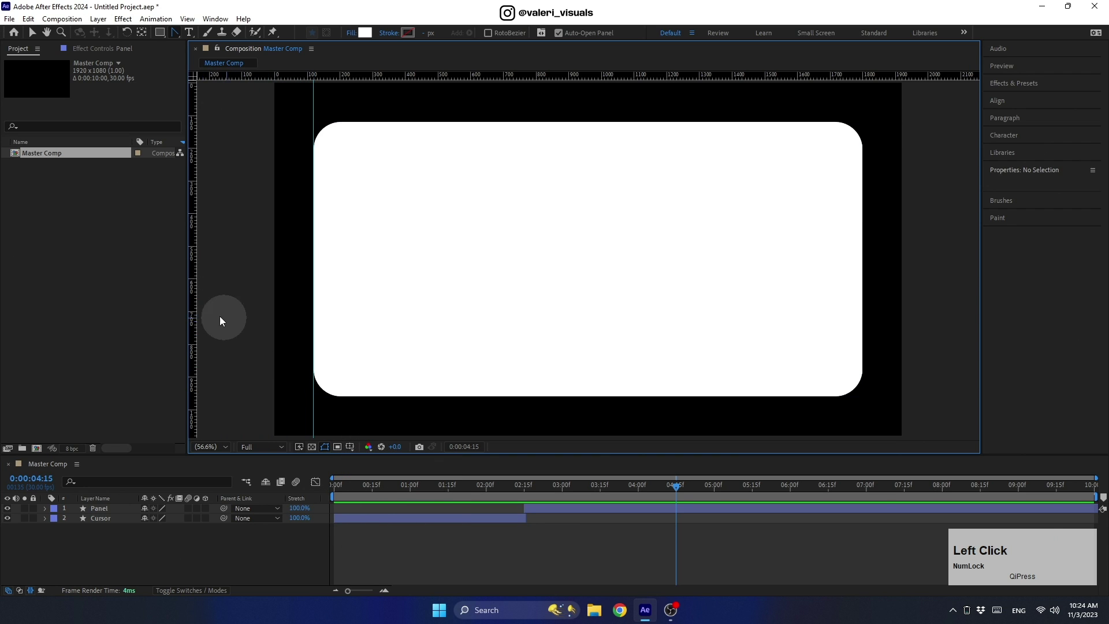
{"action": "left_click_drag", "start_coordinate": [192, 313], "coordinate": [862, 384]}
{"action": "left_click_drag", "start_coordinate": [563, 76], "coordinate": [562, 122]}
{"action": "left_click_drag", "start_coordinate": [554, 75], "coordinate": [616, 397]}
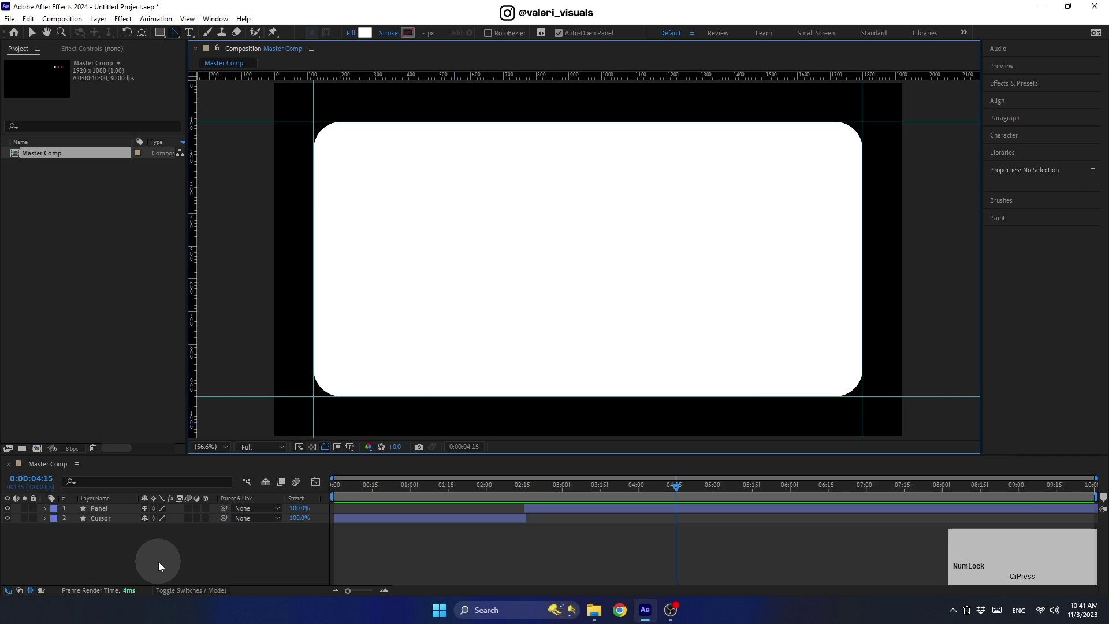
Step: With no layer selected, draw a circle about 67 px wide with crimson fill F2083F inside the white panel's upper-right corner
{"action": "left_click", "coordinate": [158, 561]}
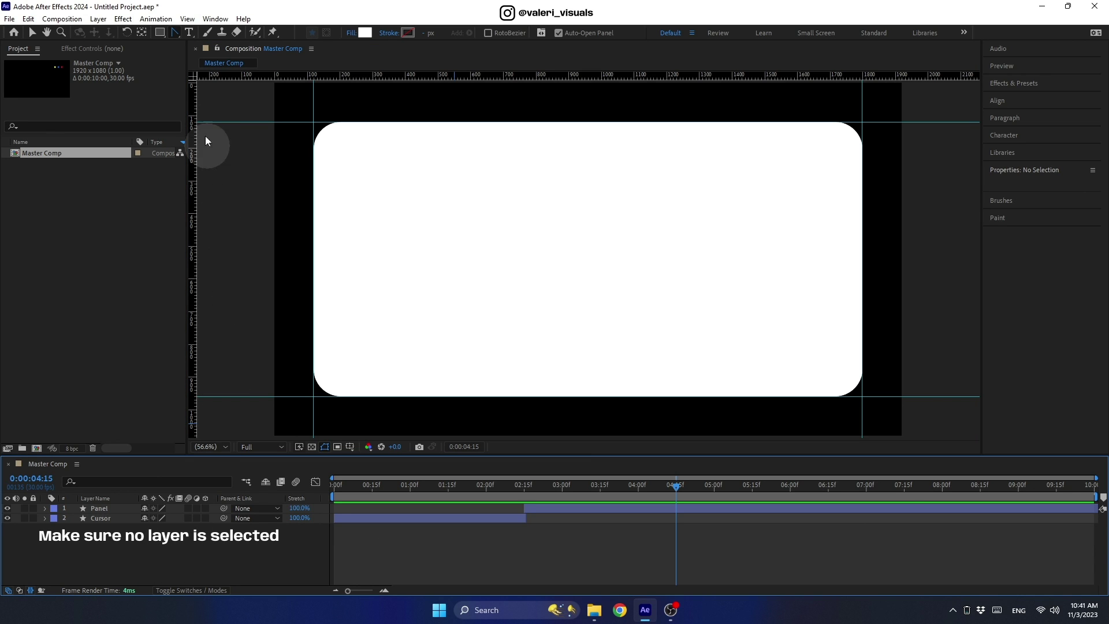
{"action": "left_click", "coordinate": [159, 35]}
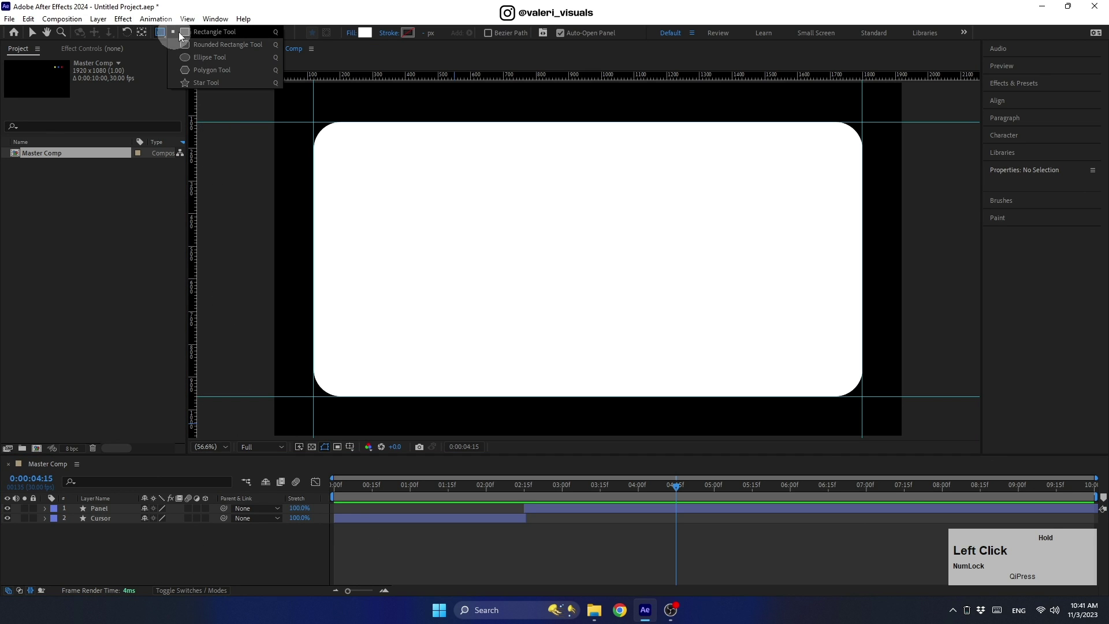
{"action": "left_click", "coordinate": [199, 57]}
{"action": "left_click", "coordinate": [365, 32]}
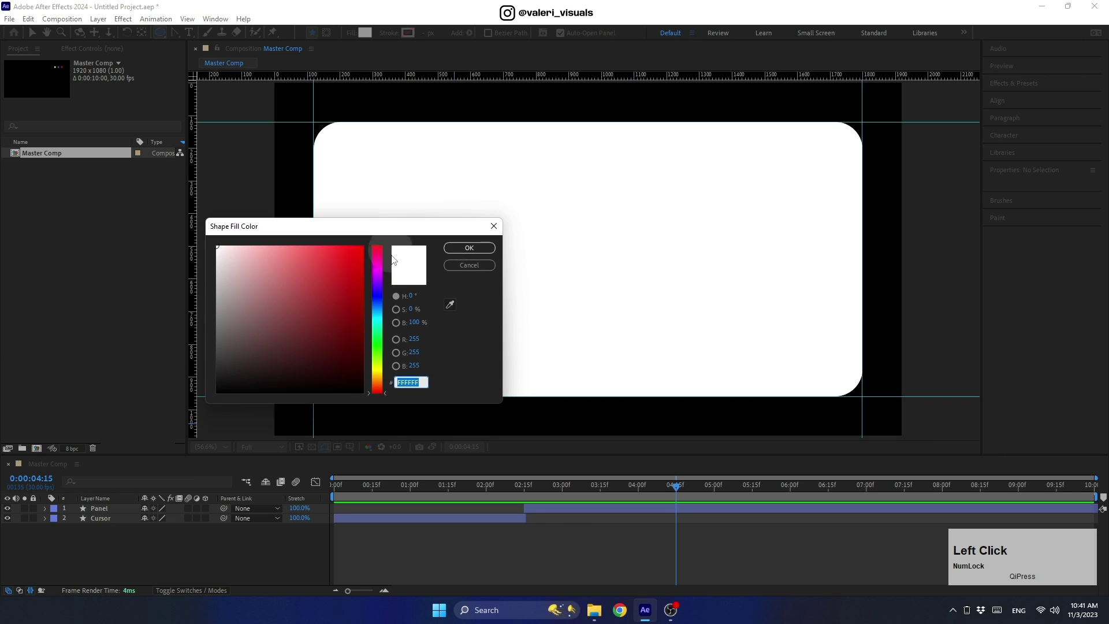
{"action": "left_click_drag", "start_coordinate": [381, 285], "coordinate": [379, 251]}
{"action": "left_click", "coordinate": [358, 253]}
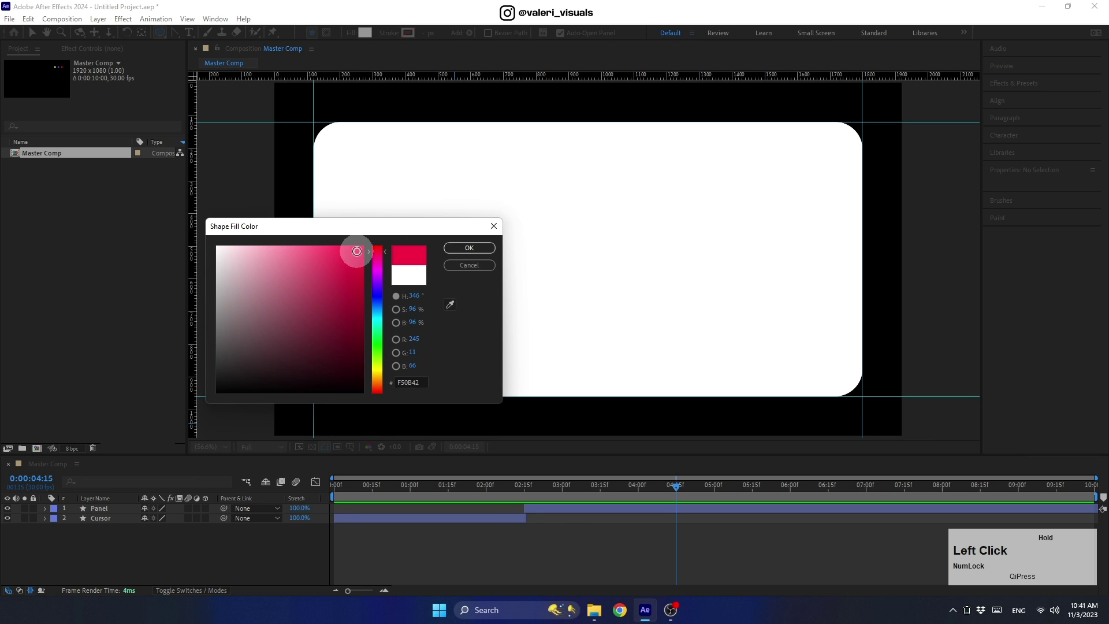
{"action": "left_click", "coordinate": [479, 247]}
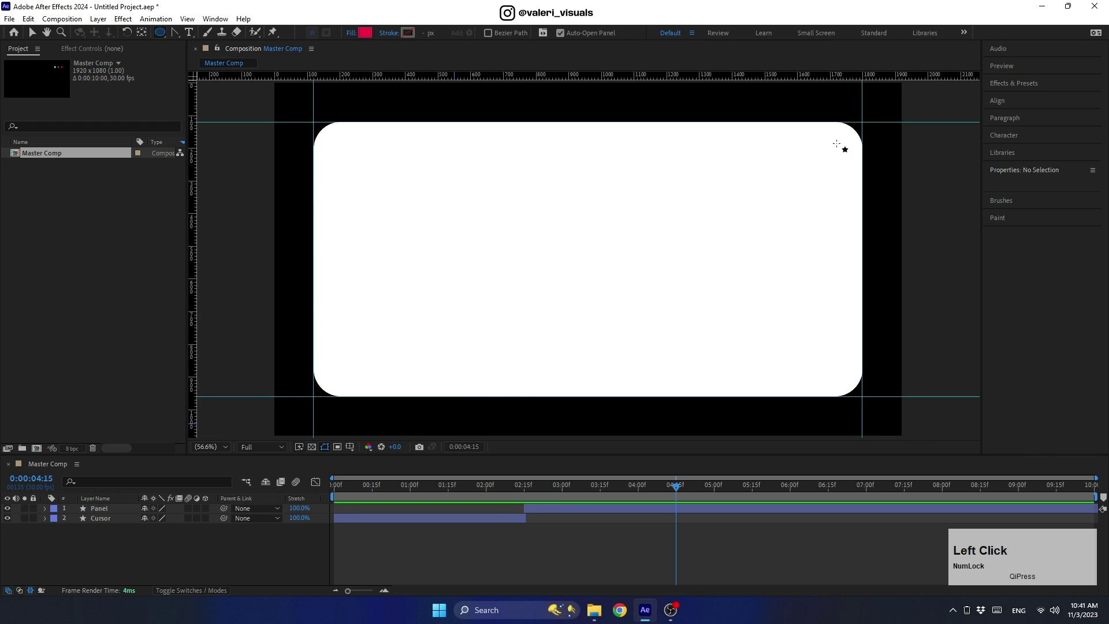
{"action": "left_click_drag", "start_coordinate": [836, 143], "coordinate": [814, 166]}
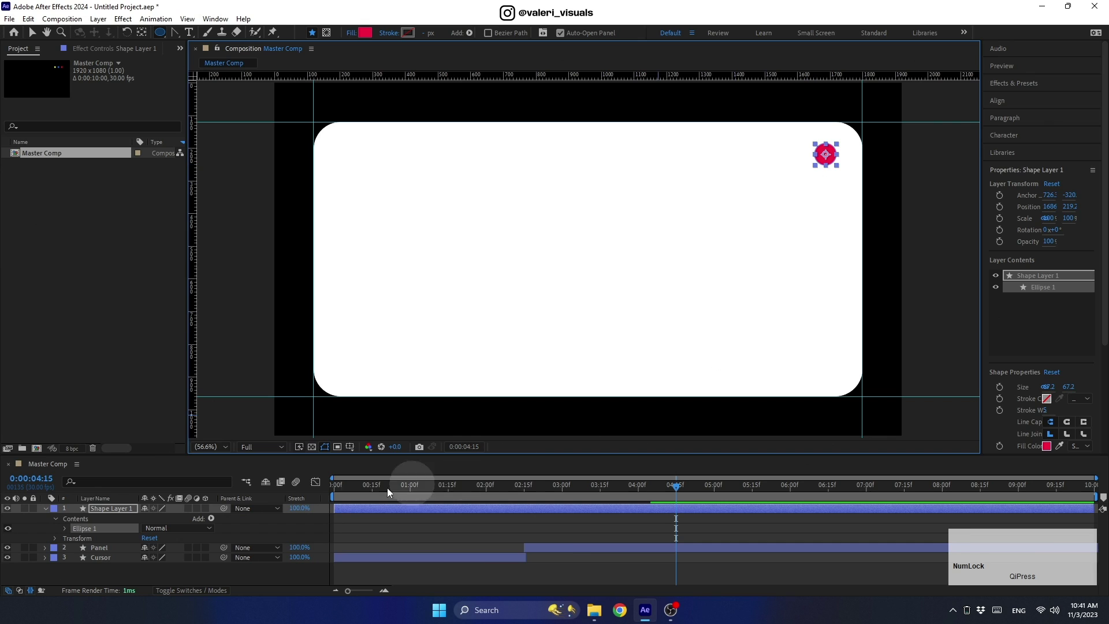
Step: Duplicate the circle twice and line up the copies to its left at about X 1576 and X 1463
{"action": "left_click", "coordinate": [44, 508]}
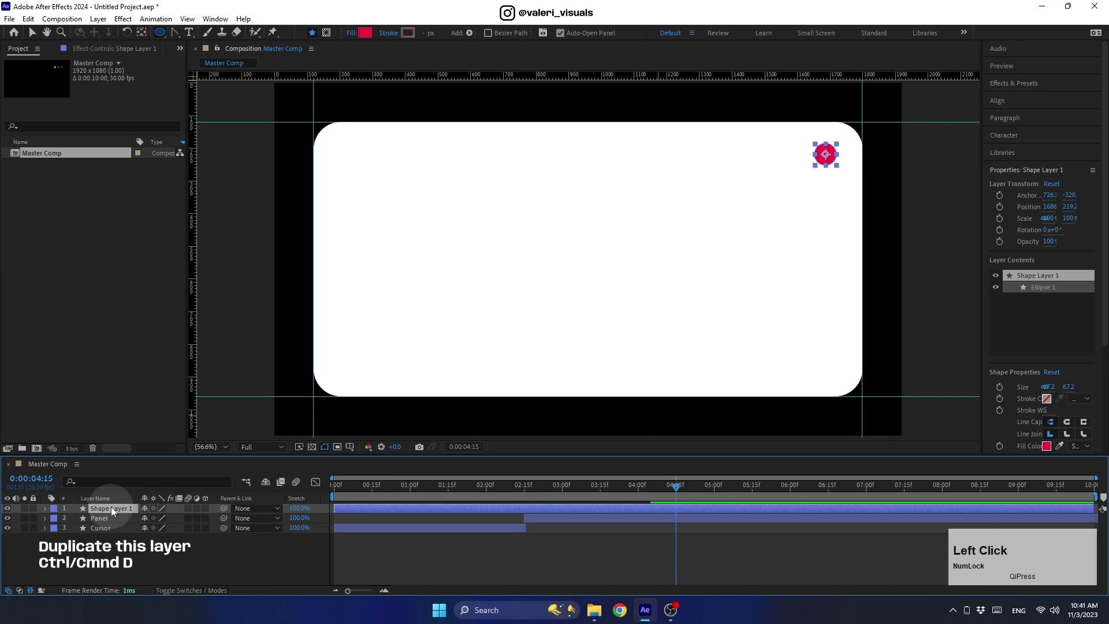
{"action": "key", "text": "ctrl+d"}
{"action": "left_click", "coordinate": [32, 32]}
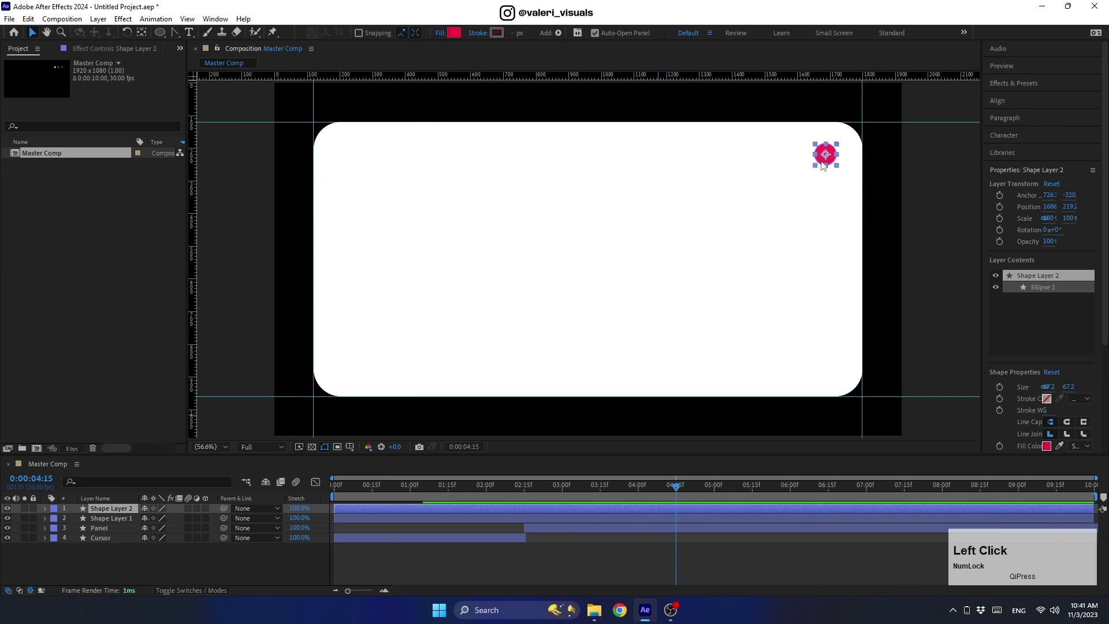
{"action": "left_click_drag", "start_coordinate": [823, 165], "coordinate": [795, 165]}
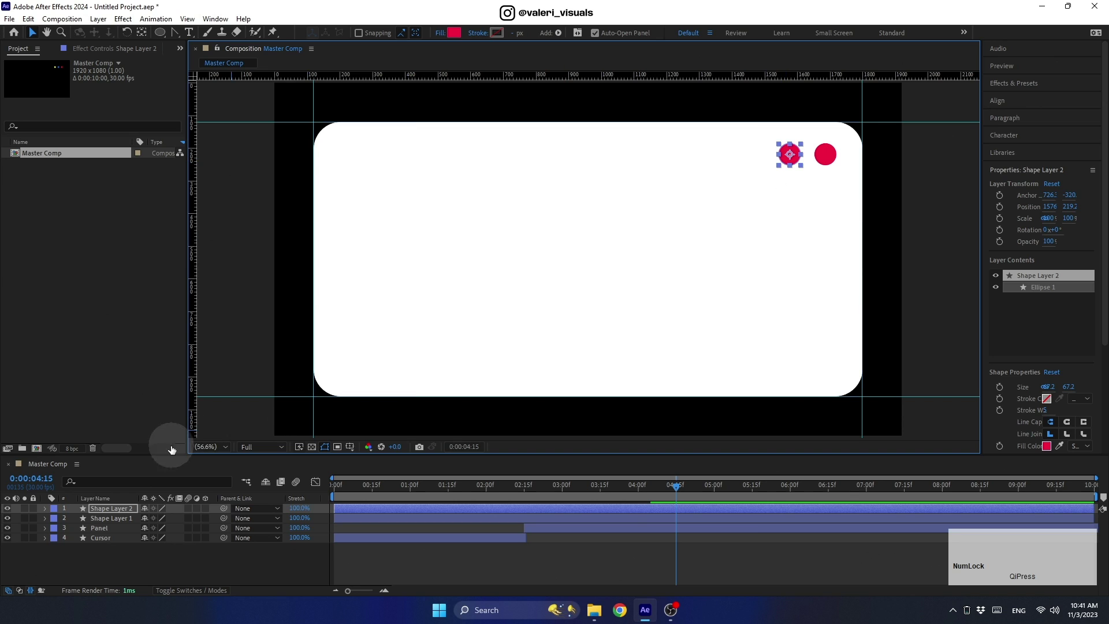
{"action": "left_click", "coordinate": [109, 509]}
{"action": "key", "text": "ctrl+d"}
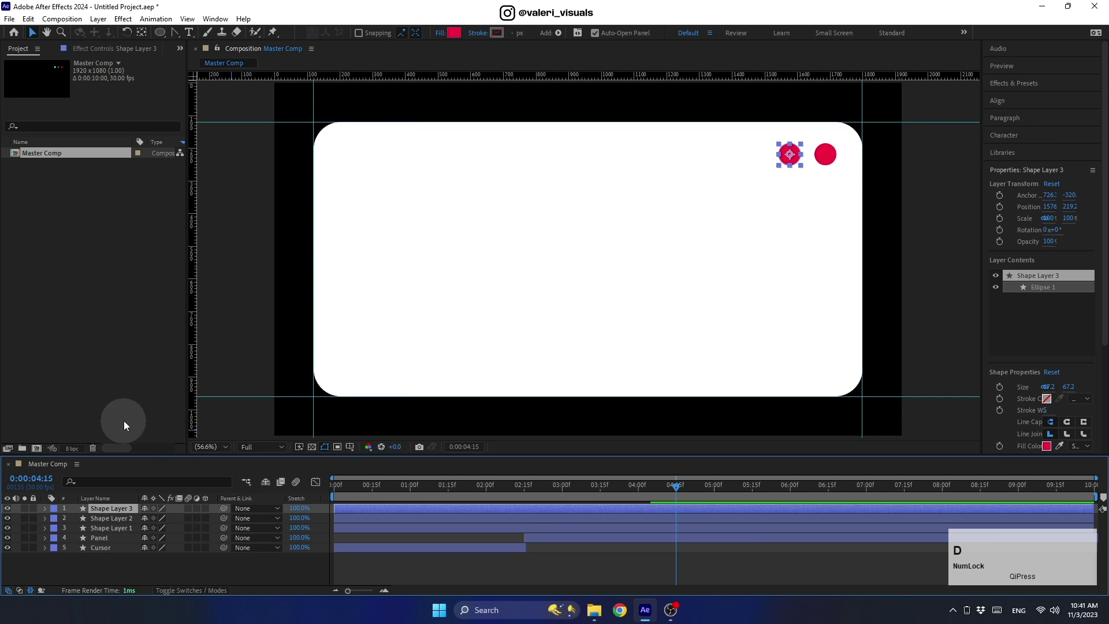
{"action": "left_click_drag", "start_coordinate": [792, 158], "coordinate": [755, 159]}
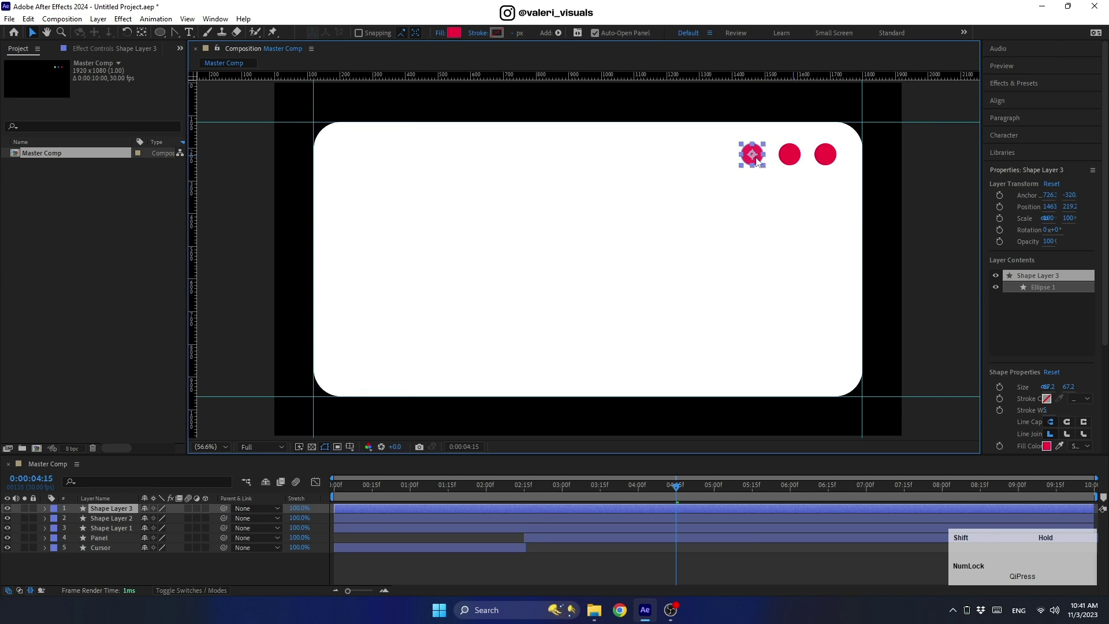
Step: Change the fill colour of the middle circle to blue 0834F2
{"action": "left_click", "coordinate": [789, 154]}
{"action": "left_click", "coordinate": [454, 33]}
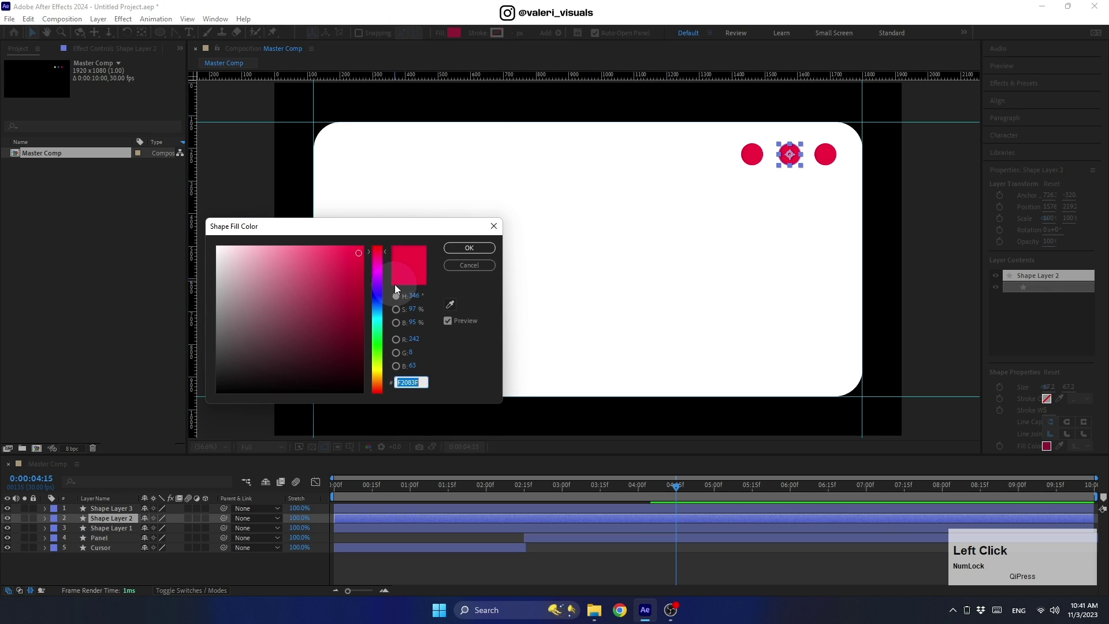
{"action": "left_click_drag", "start_coordinate": [377, 305], "coordinate": [372, 299]}
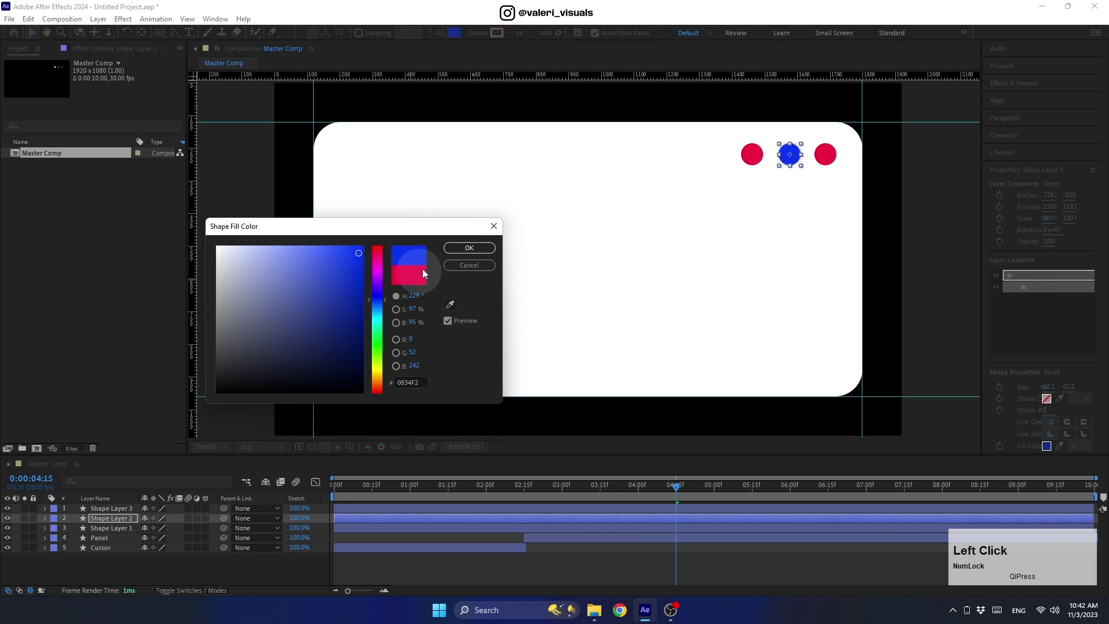
{"action": "left_click", "coordinate": [469, 248]}
Step: Change the fill colour of the leftmost circle to yellow F2C908
{"action": "left_click", "coordinate": [752, 154]}
{"action": "left_click", "coordinate": [452, 32]}
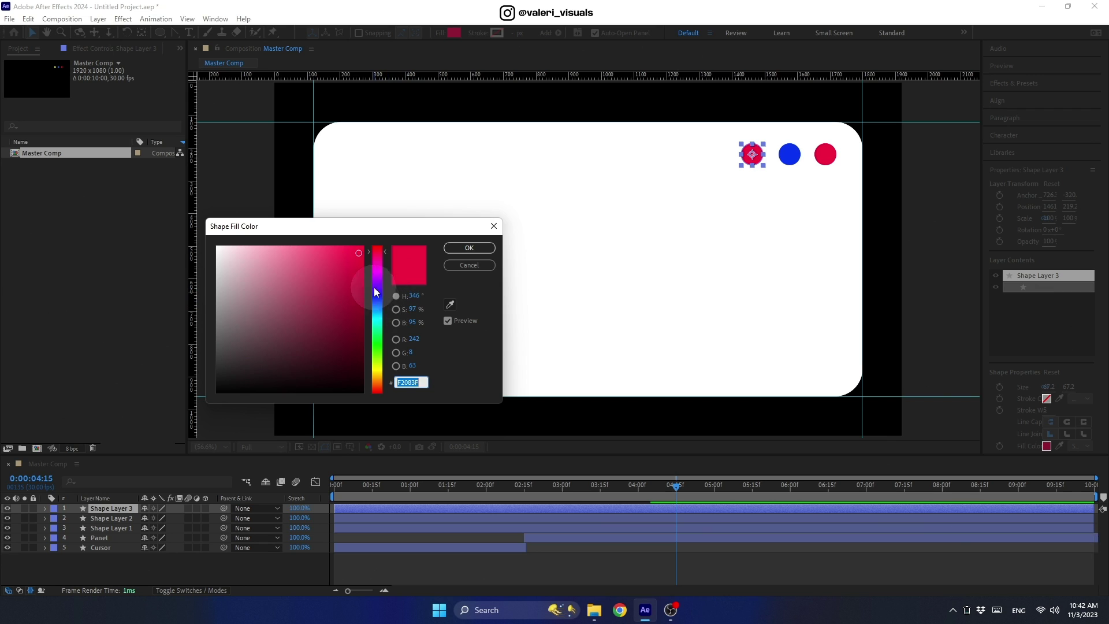
{"action": "left_click_drag", "start_coordinate": [373, 286], "coordinate": [369, 375]}
{"action": "left_click", "coordinate": [458, 250]}
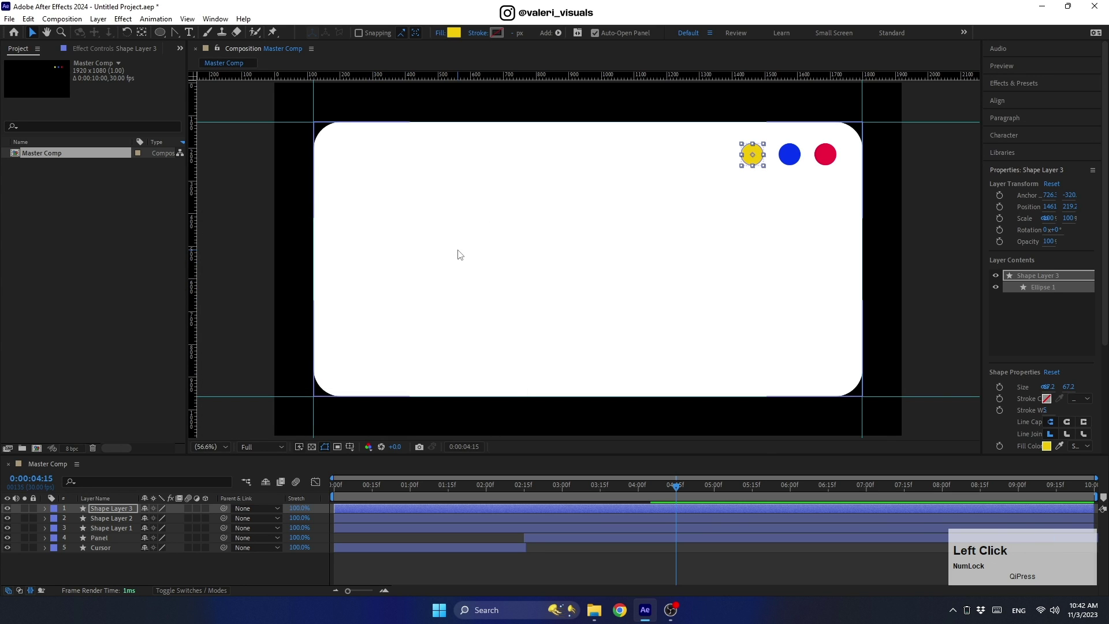
Step: Add the text "Pop-Up" on the white panel, sized 100 px and set in all caps
{"action": "left_click", "coordinate": [189, 32]}
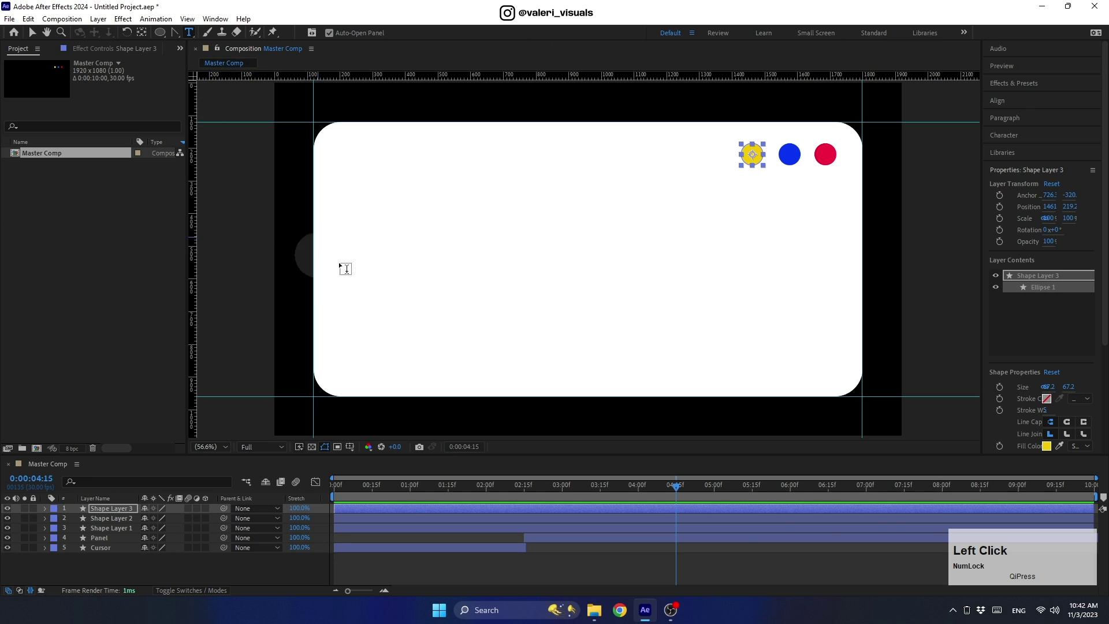
{"action": "left_click", "coordinate": [480, 254]}
{"action": "type", "text": "Pop-Up"}
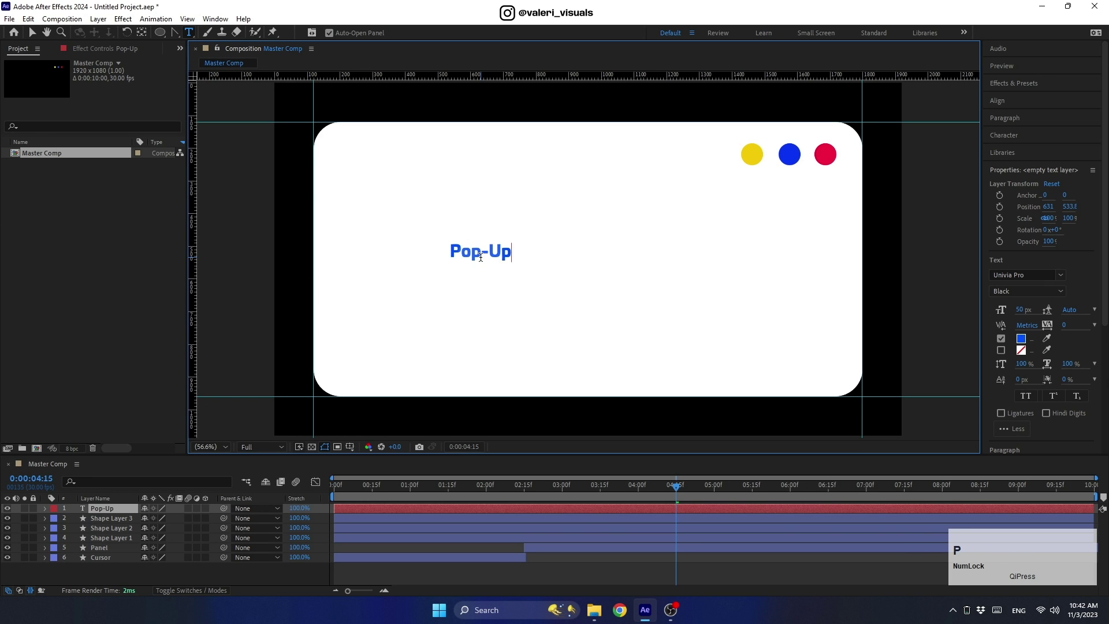
{"action": "triple_click", "coordinate": [480, 258]}
{"action": "left_click", "coordinate": [1020, 314]}
{"action": "type", "text": "100"}
{"action": "key", "text": "Return"}
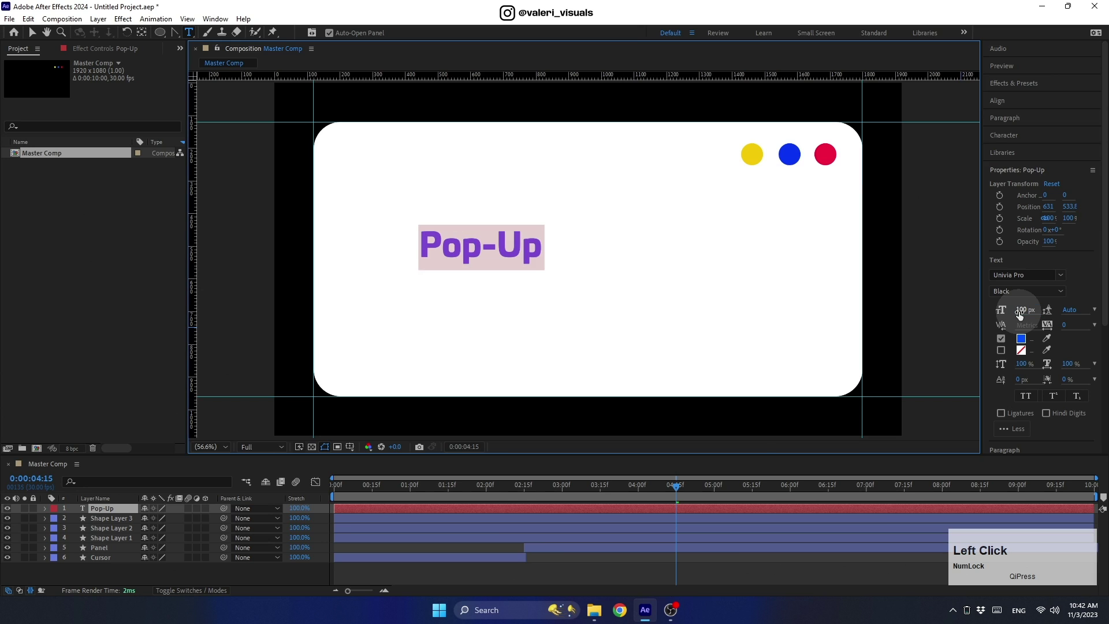
{"action": "left_click", "coordinate": [1026, 396]}
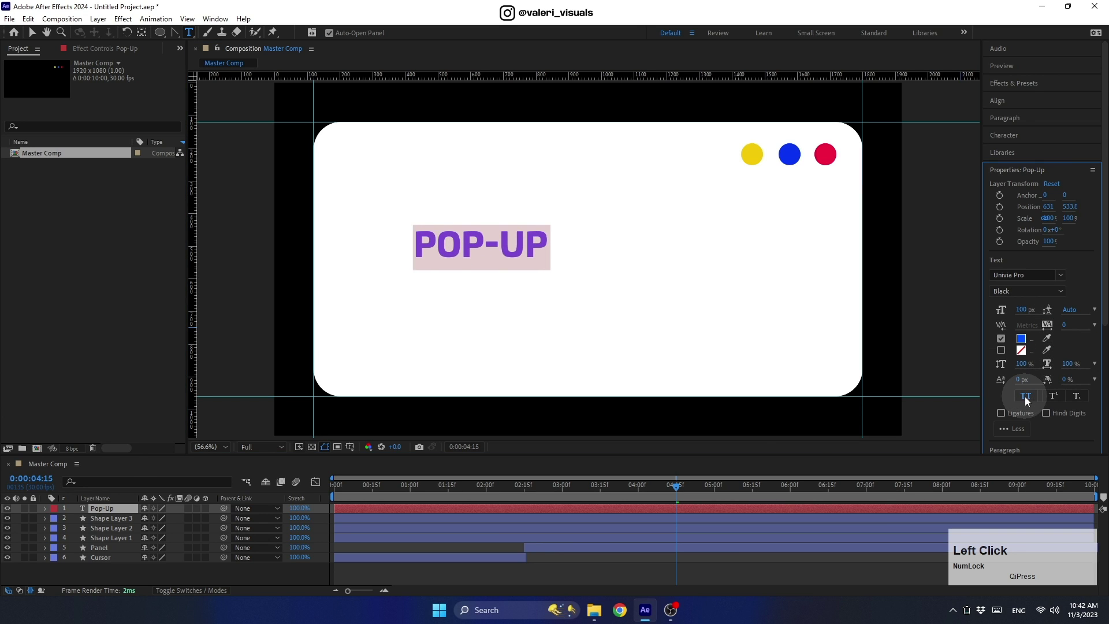
Step: Centre the Pop-Up text horizontally and vertically in the composition
{"action": "left_click", "coordinate": [992, 119]}
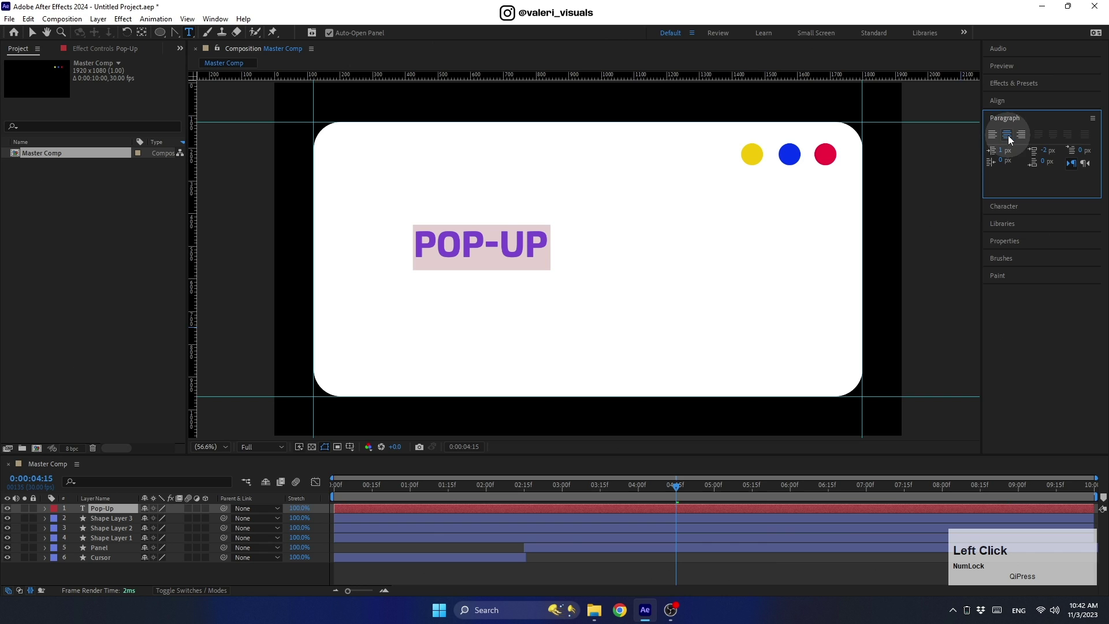
{"action": "left_click", "coordinate": [998, 100]}
{"action": "left_click", "coordinate": [1013, 130]}
{"action": "left_click", "coordinate": [1073, 129]}
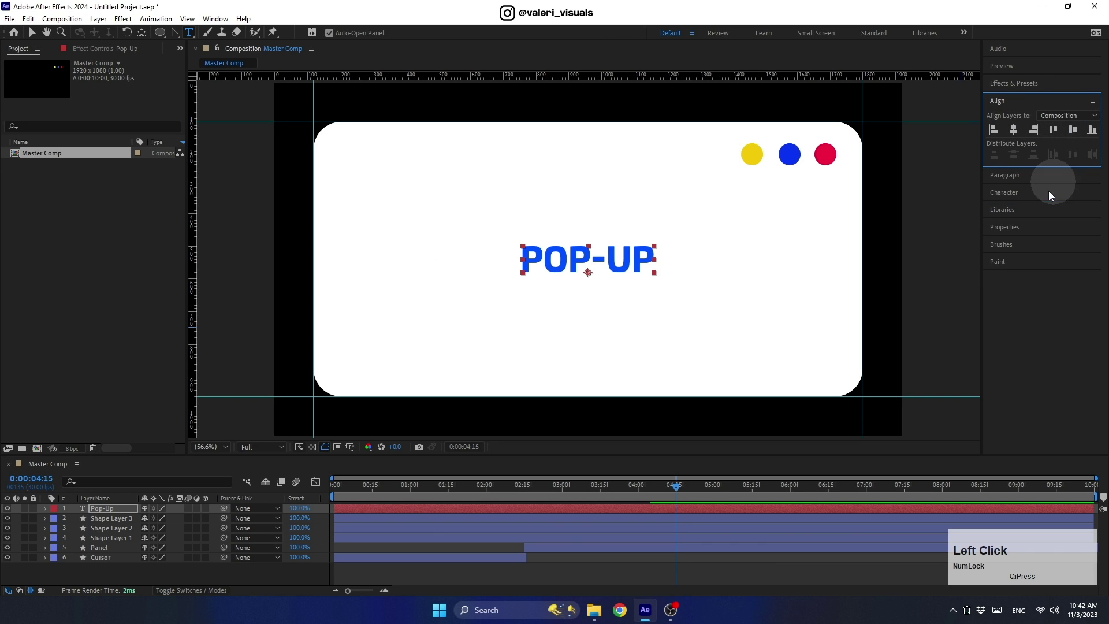
Step: Pre-compose the Pop-Up text and the three circle layers into a new composition named GFX
{"action": "left_click", "coordinate": [108, 537], "text": "ctrl"}
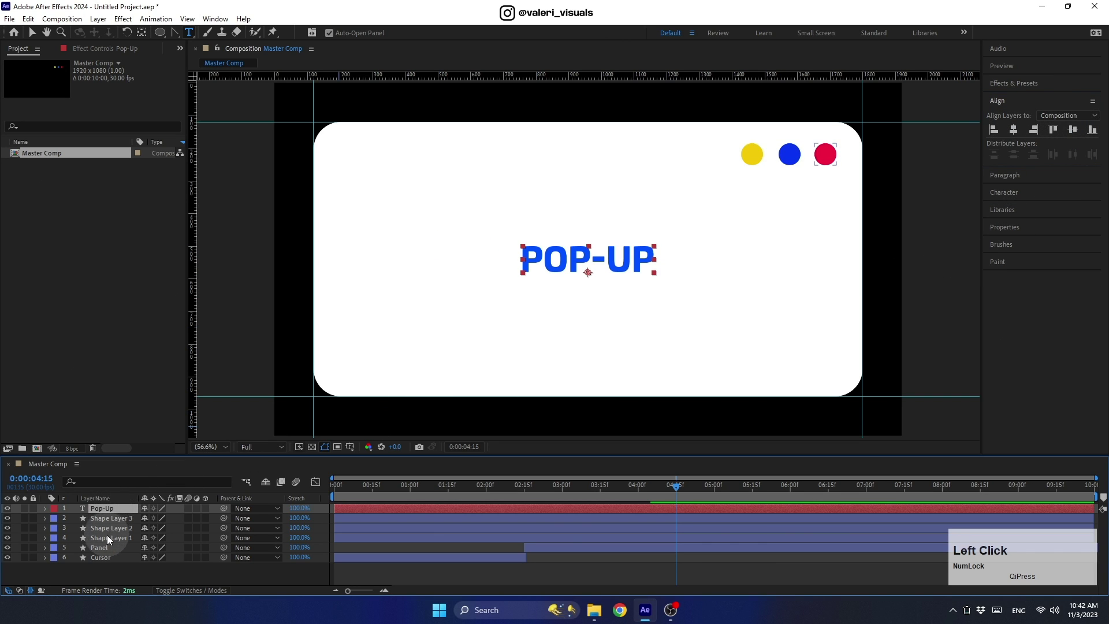
{"action": "left_click", "coordinate": [107, 537], "text": "shift"}
{"action": "right_click", "coordinate": [108, 536]}
{"action": "left_click", "coordinate": [155, 460]}
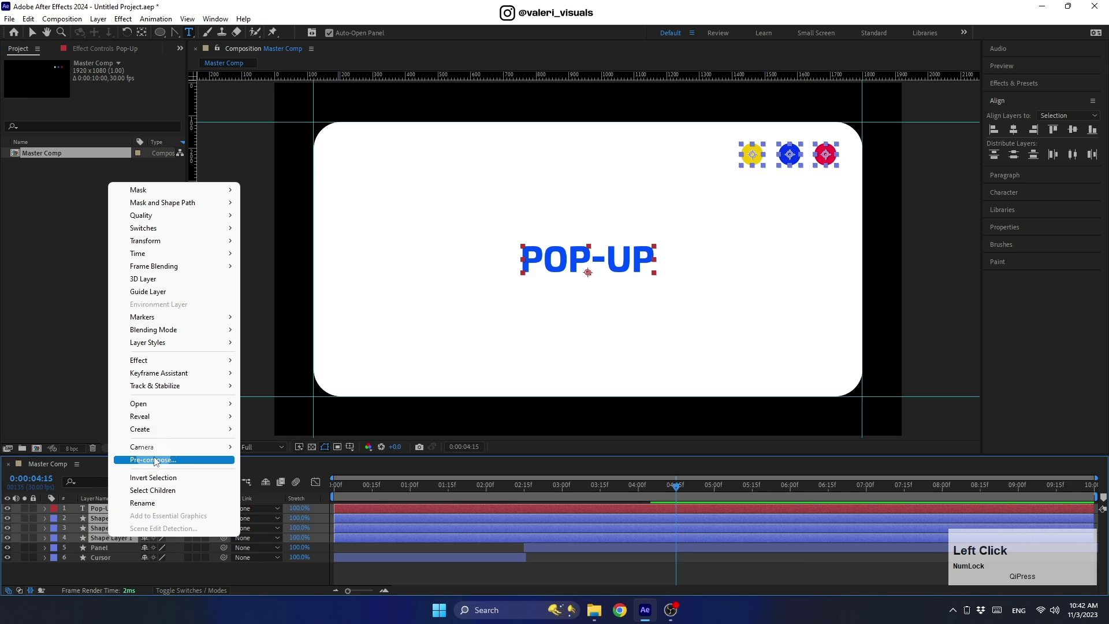
{"action": "type", "text": "GFX"}
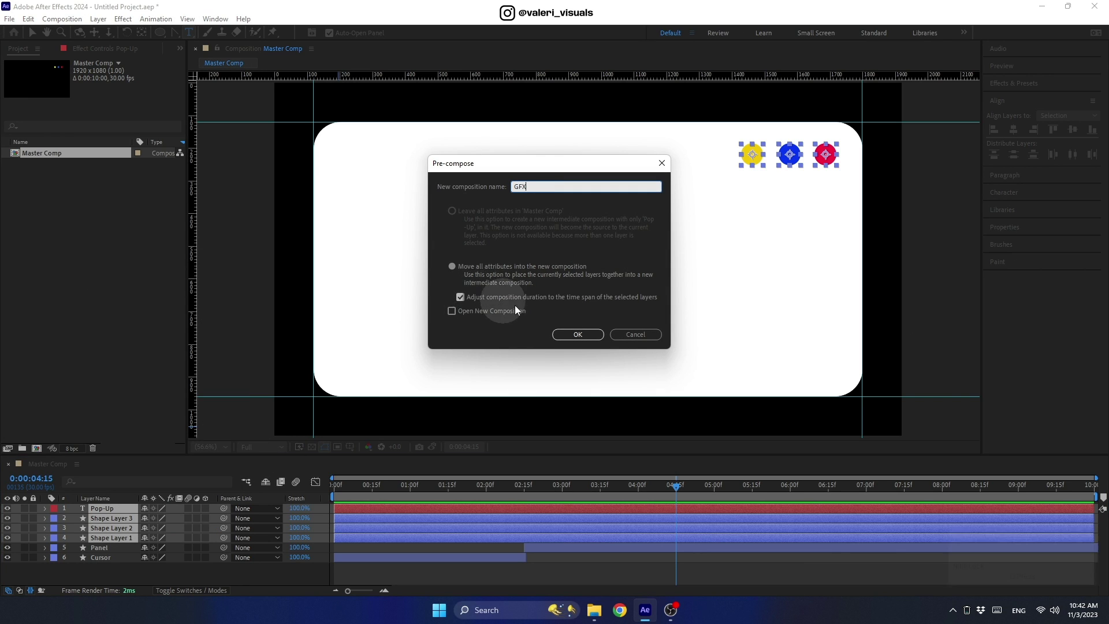
{"action": "left_click", "coordinate": [567, 331]}
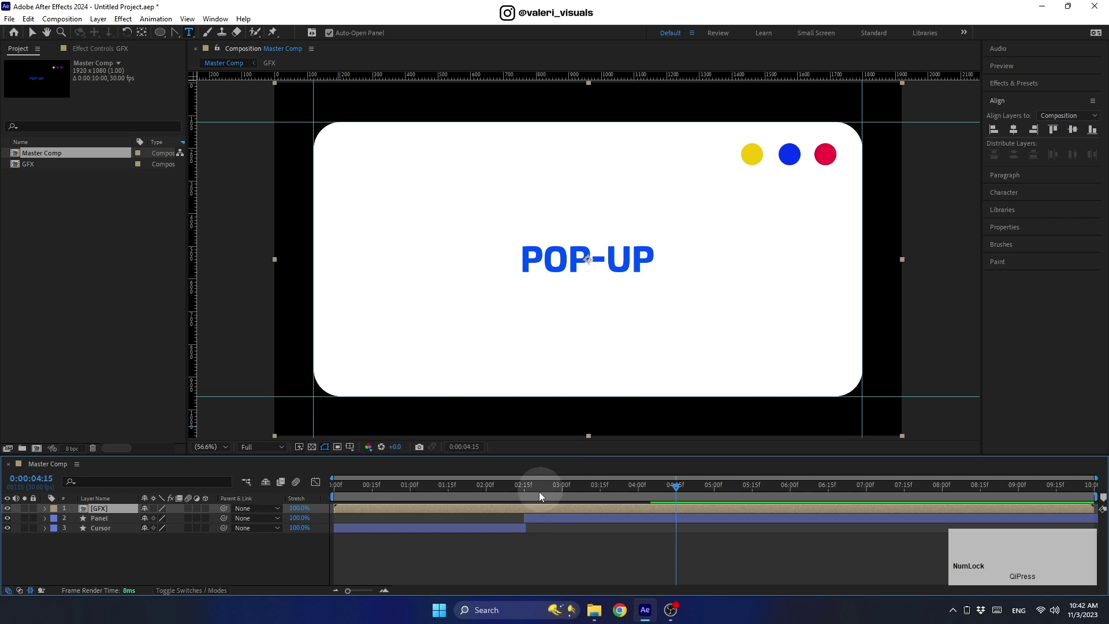
Step: Inside the GFX composition, draw a square about 725 px wide with a pale lavender-grey fill over the text
{"action": "double_click", "coordinate": [527, 508]}
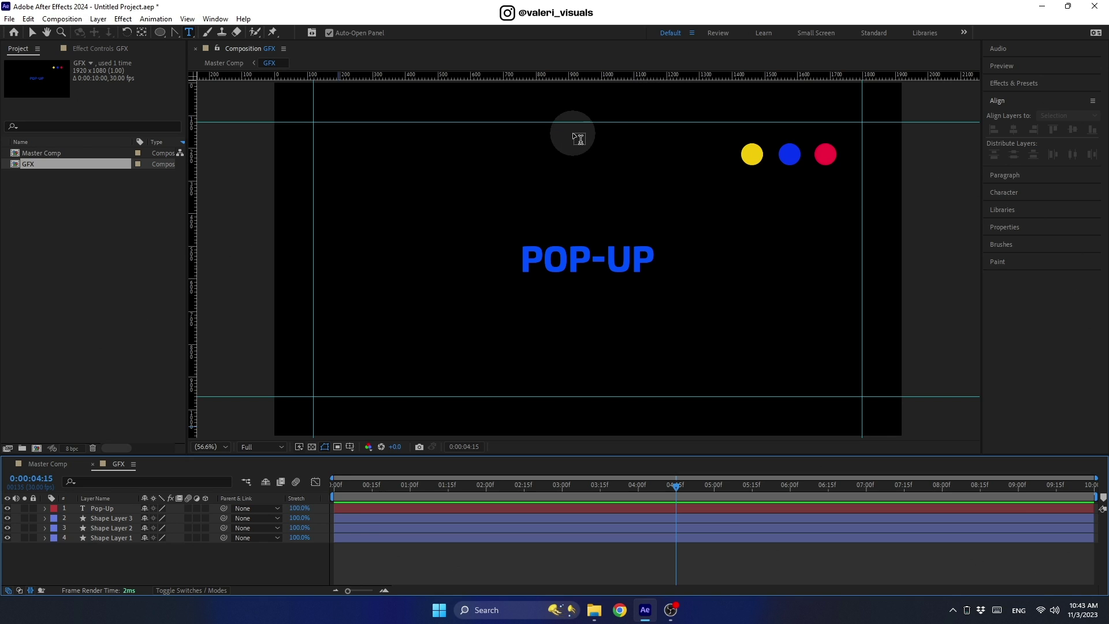
{"action": "left_click", "coordinate": [32, 33]}
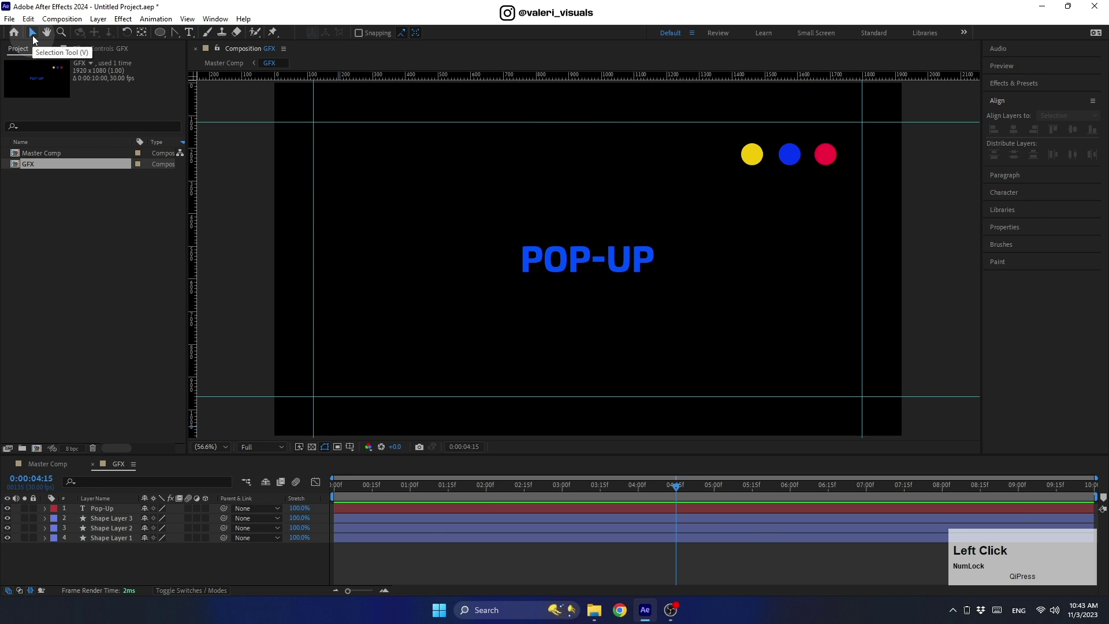
{"action": "mouse_move", "coordinate": [157, 33]}
{"action": "left_mouse_down"}
{"action": "mouse_move", "coordinate": [181, 33]}
{"action": "mouse_move", "coordinate": [190, 47]}
{"action": "left_mouse_up"}
{"action": "left_click", "coordinate": [365, 32]}
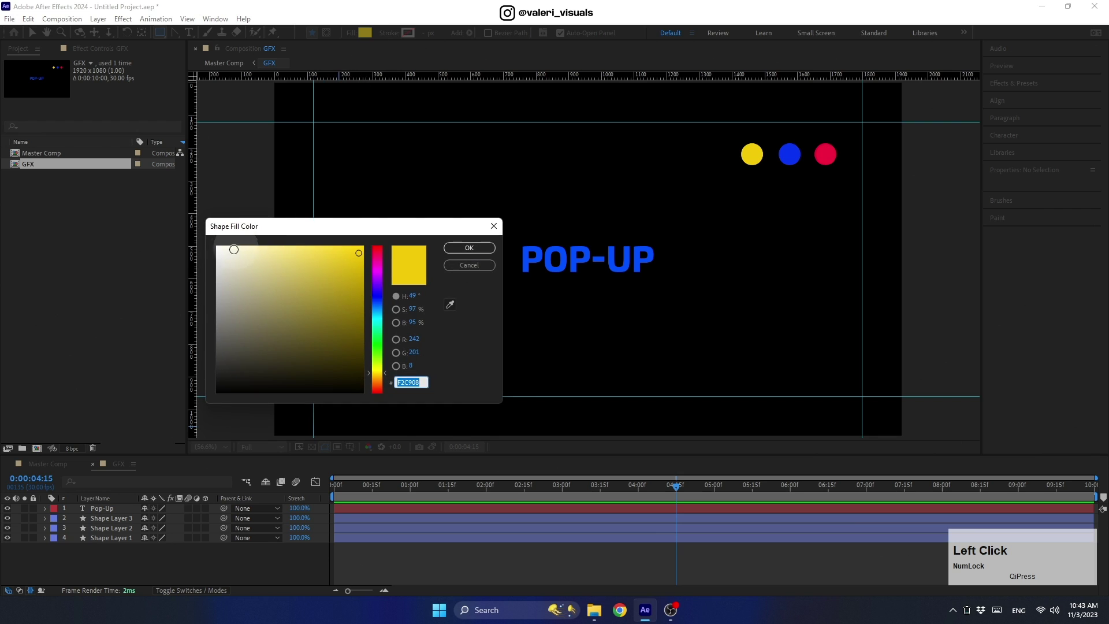
{"action": "left_click_drag", "start_coordinate": [230, 247], "coordinate": [223, 254]}
{"action": "left_click", "coordinate": [376, 294]}
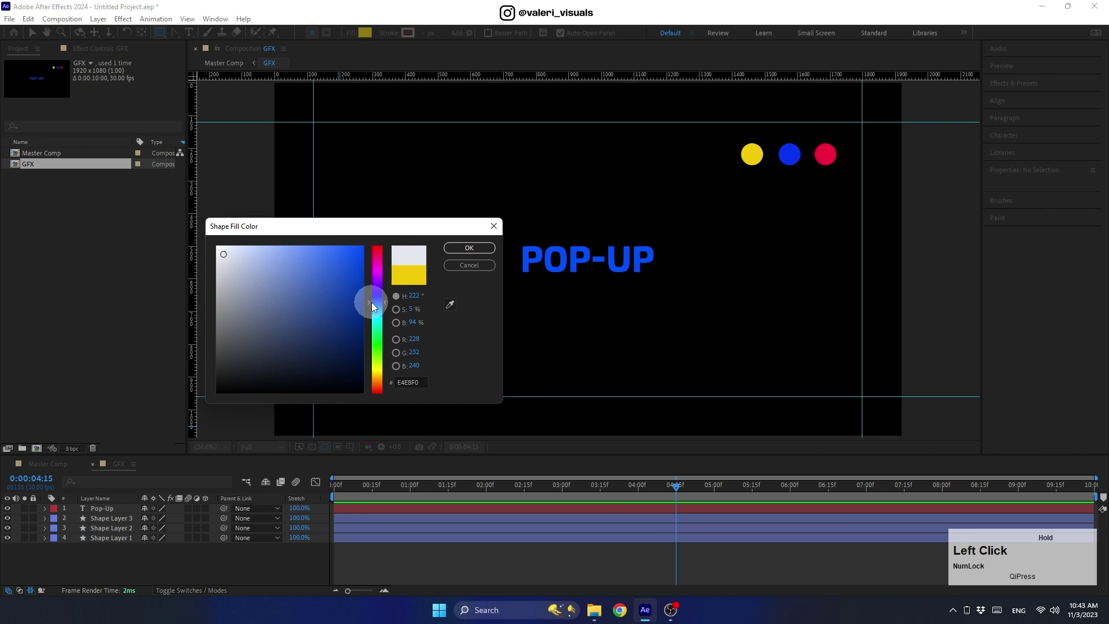
{"action": "left_click", "coordinate": [462, 249]}
{"action": "mouse_move", "coordinate": [448, 139]}
{"action": "left_mouse_down"}
{"action": "mouse_move", "coordinate": [631, 366]}
{"action": "mouse_move", "coordinate": [686, 375]}
{"action": "left_mouse_up"}
Step: Set the roundness of the square's rectangle path to 60
{"action": "left_click", "coordinate": [65, 527]}
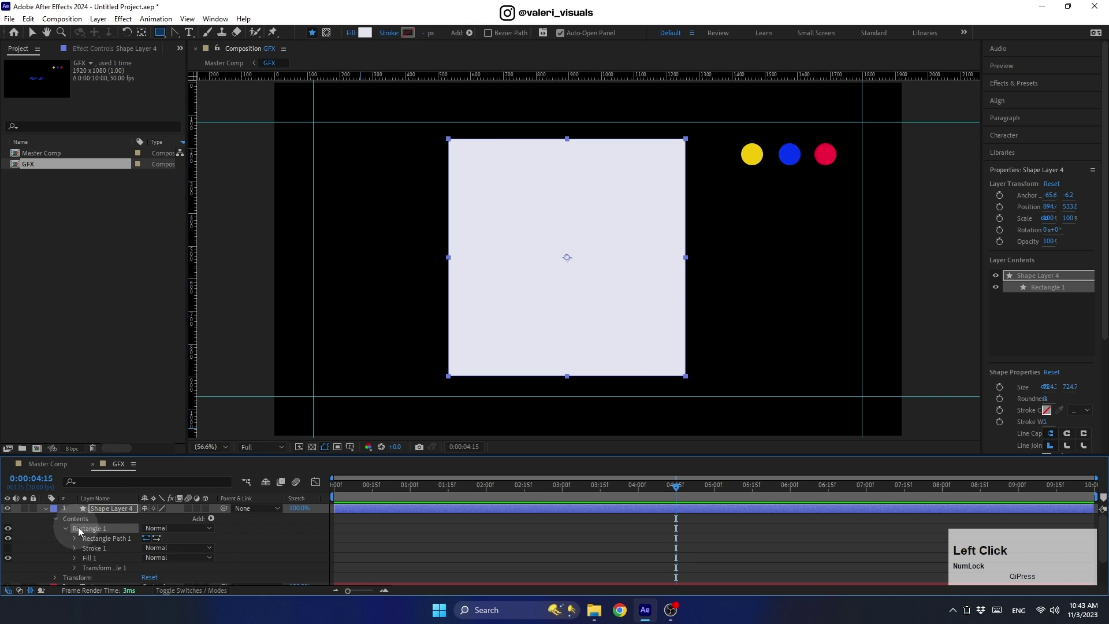
{"action": "left_click", "coordinate": [76, 537]}
{"action": "left_click", "coordinate": [145, 567]}
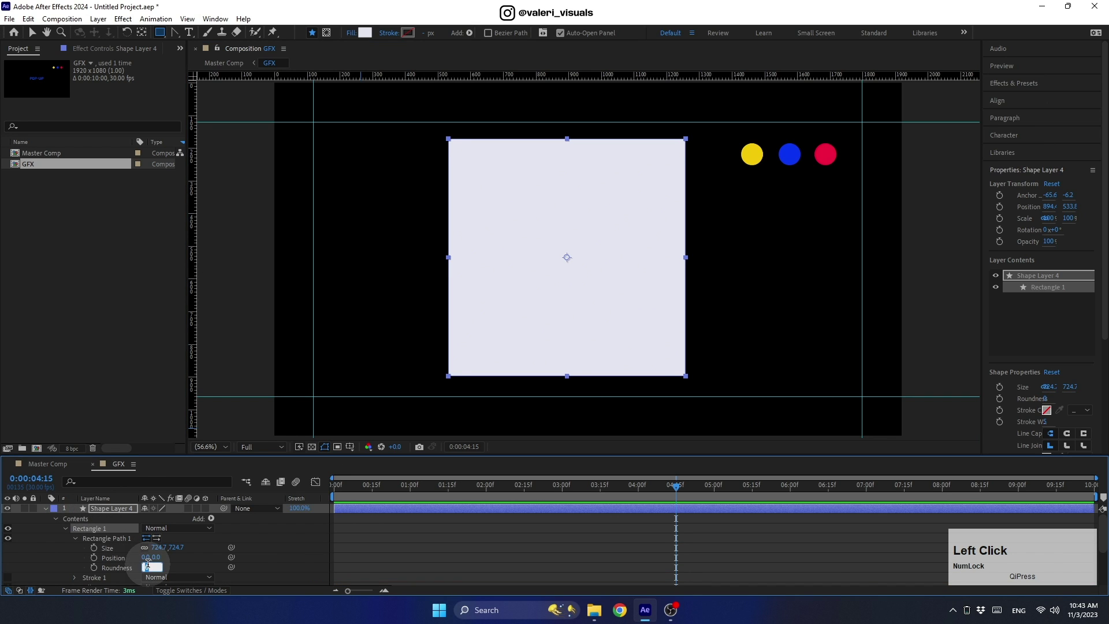
{"action": "type", "text": "60"}
{"action": "key", "text": "Return"}
Step: Rotate the rounded square layer to 45°
{"action": "key", "text": "r"}
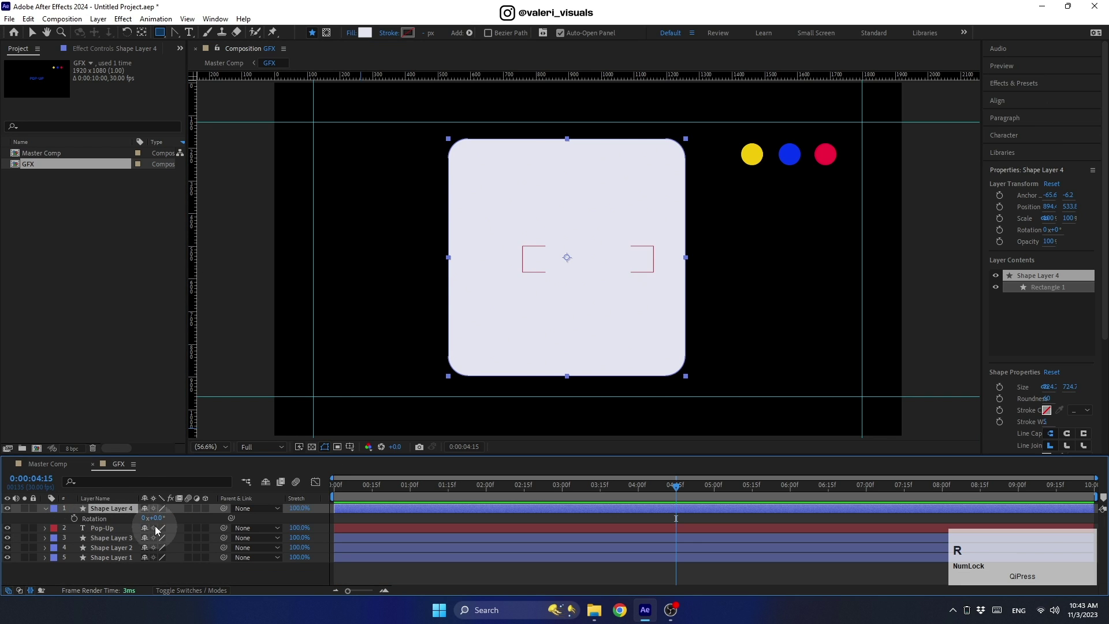
{"action": "left_click_drag", "start_coordinate": [155, 518], "coordinate": [174, 525]}
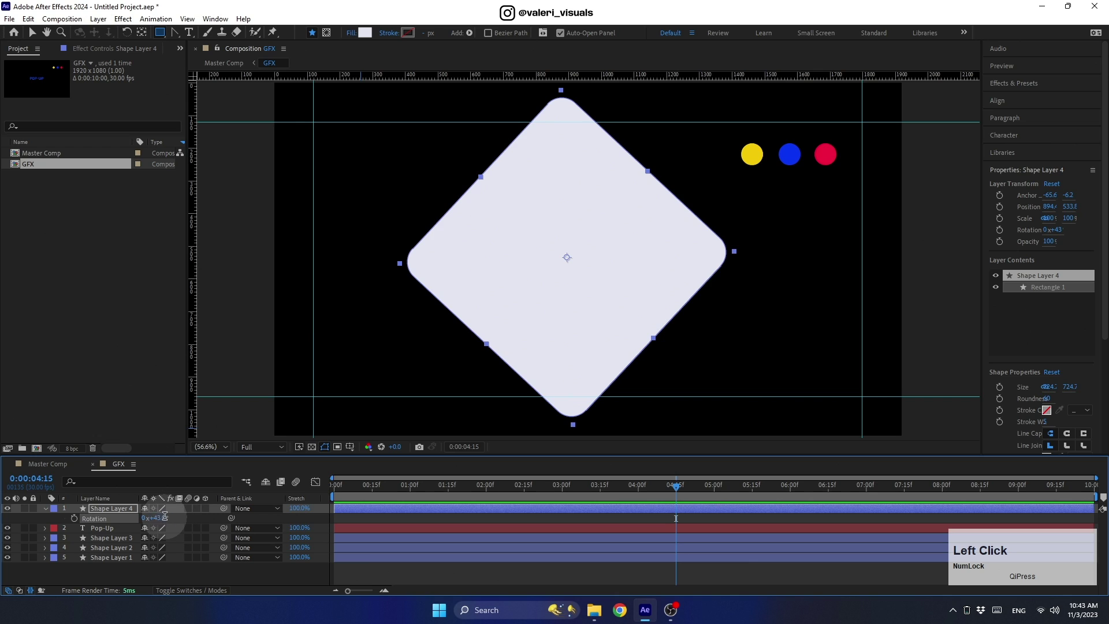
{"action": "type", "text": "45"}
{"action": "key", "text": "Return"}
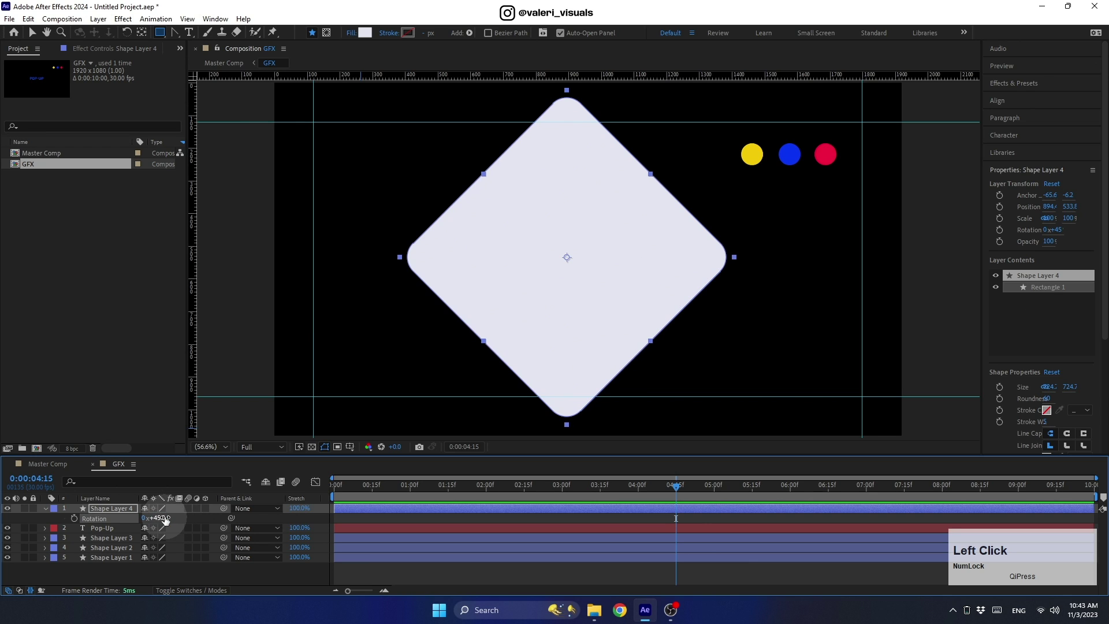
Step: Move the rotated square to about X 1285, Y 1000 and duplicate its layer
{"action": "left_click", "coordinate": [32, 32]}
{"action": "left_click_drag", "start_coordinate": [471, 216], "coordinate": [654, 328]}
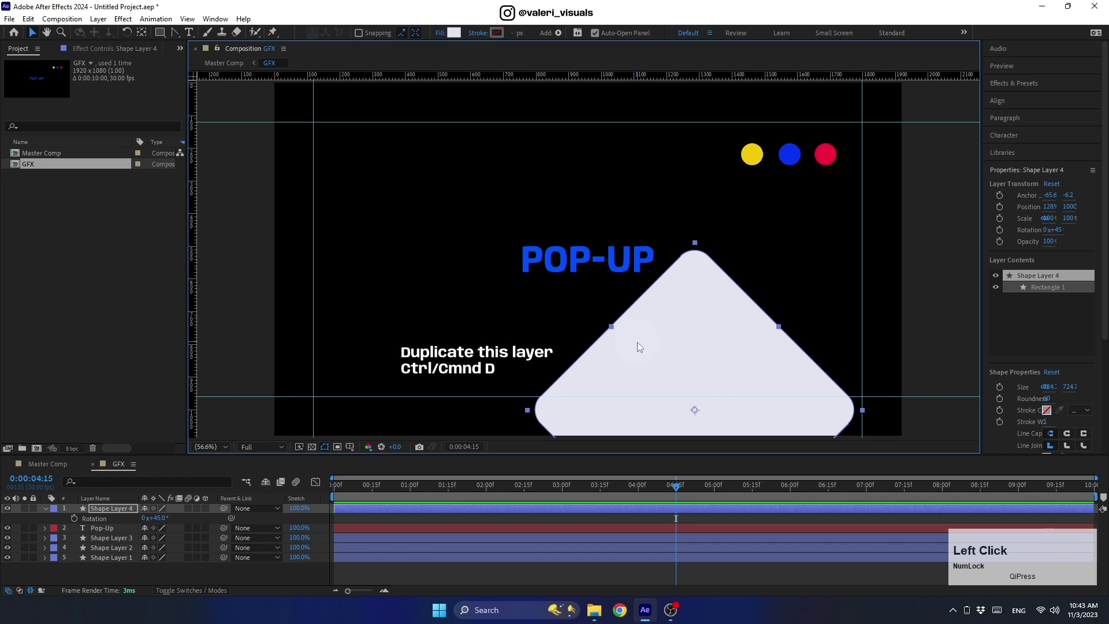
{"action": "key", "text": "ctrl+d"}
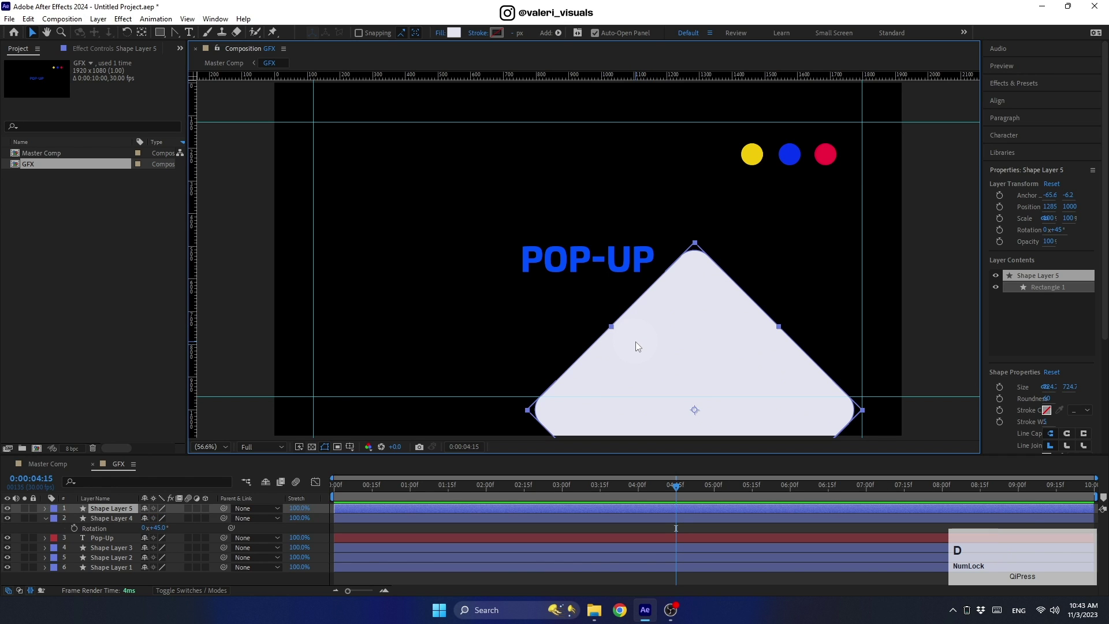
Step: Scale Shape Layer 4 to 80% and shift it horizontally to about X 884, leftwards of the larger square
{"action": "left_click", "coordinate": [107, 518]}
{"action": "key", "text": "s"}
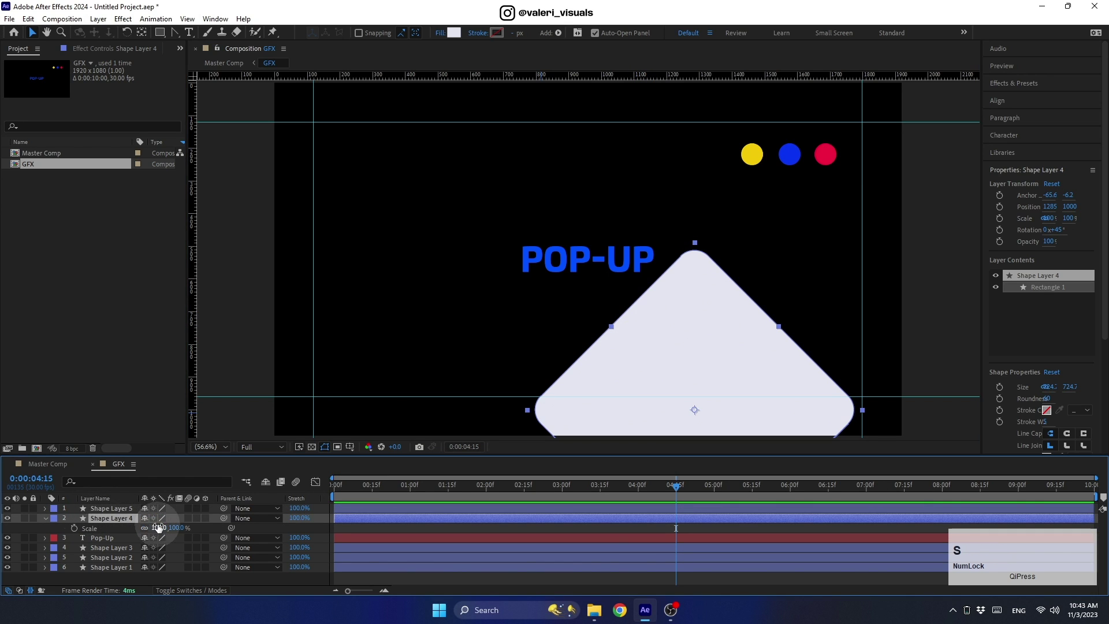
{"action": "left_click", "coordinate": [156, 527]}
{"action": "type", "text": "80"}
{"action": "key", "text": "Return"}
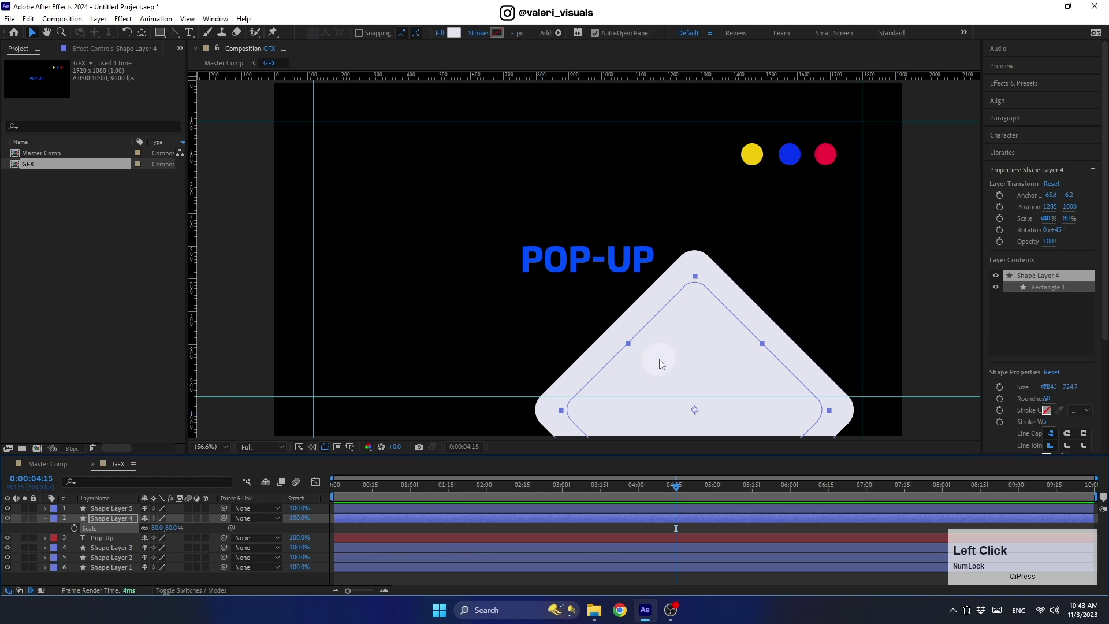
{"action": "left_click_drag", "start_coordinate": [660, 360], "coordinate": [528, 388]}
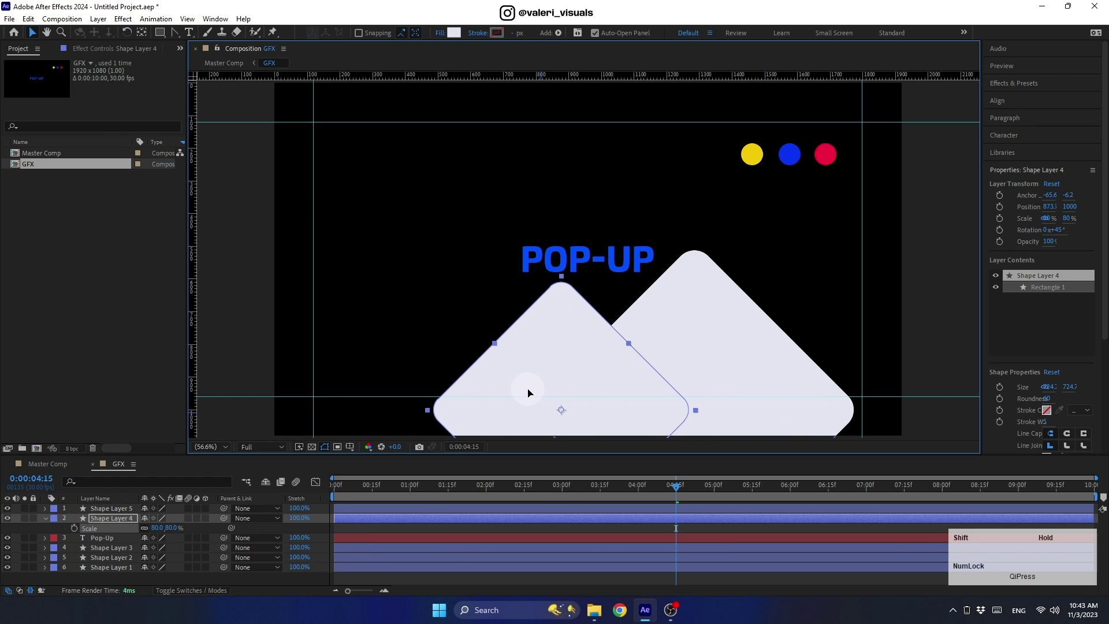
Step: Change the smaller rotated square's fill to the darker lavender C3C2DF
{"action": "left_click", "coordinate": [453, 32]}
{"action": "left_click", "coordinate": [227, 258]}
{"action": "left_click_drag", "start_coordinate": [228, 258], "coordinate": [235, 263]}
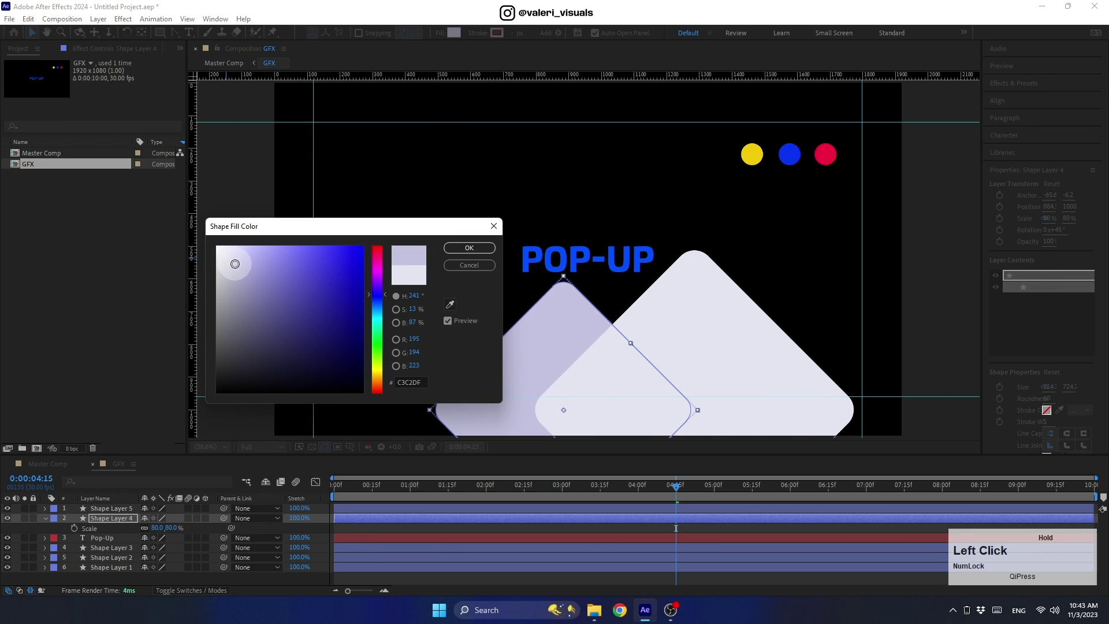
{"action": "left_click", "coordinate": [469, 247]}
Step: Move the Pop-Up text up and to the left, to about X 514, Y 425
{"action": "left_click", "coordinate": [546, 269]}
{"action": "left_click_drag", "start_coordinate": [547, 269], "coordinate": [417, 211]}
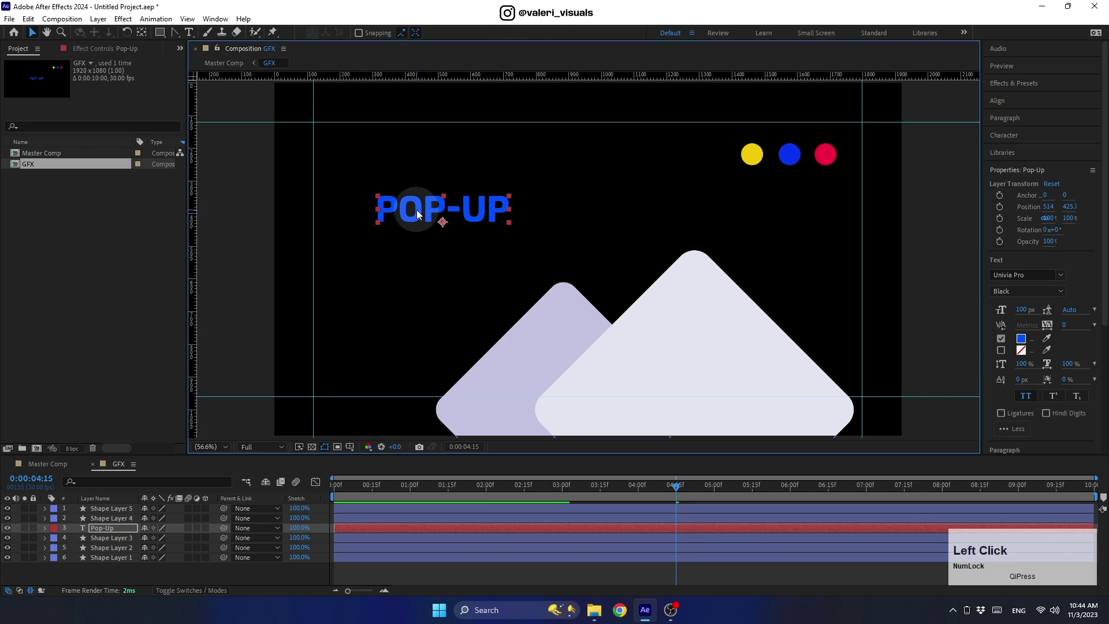
Step: At 0:00:00:00, add Scale keyframes of 0% to the Pop-Up text and the three circle layers
{"action": "left_click_drag", "start_coordinate": [600, 482], "coordinate": [238, 498]}
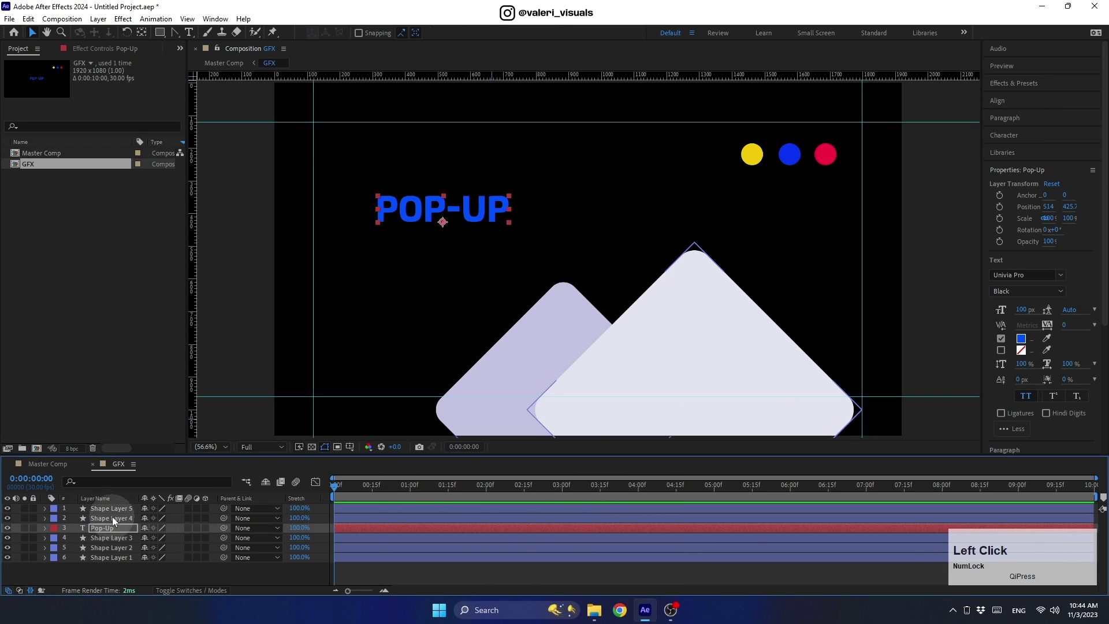
{"action": "left_click", "coordinate": [104, 554], "text": "shift"}
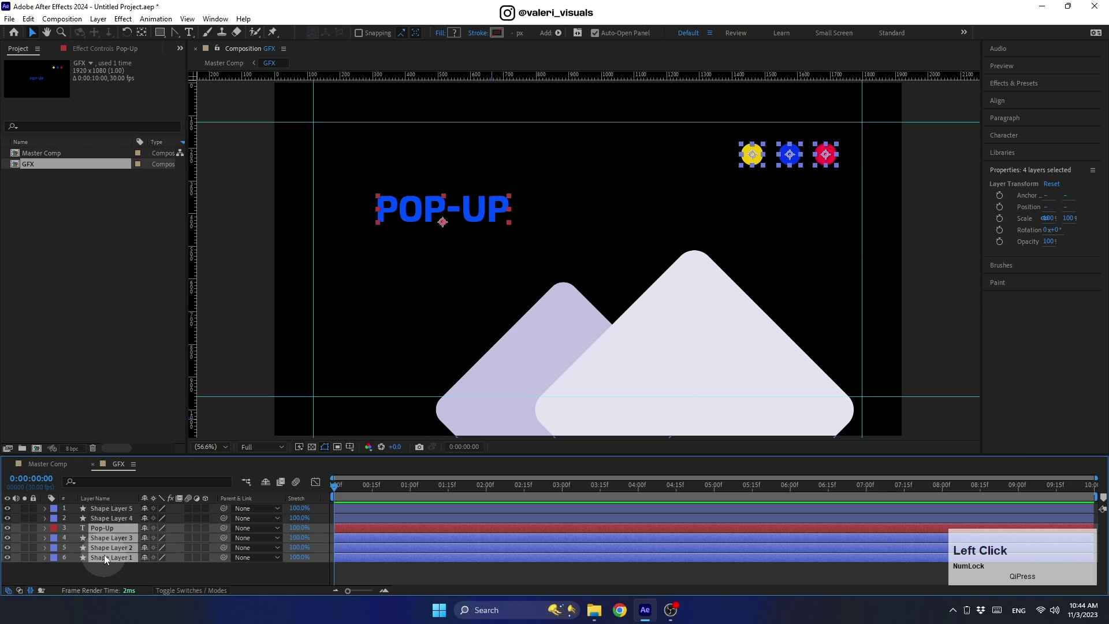
{"action": "key", "text": "s"}
{"action": "left_click", "coordinate": [158, 537]}
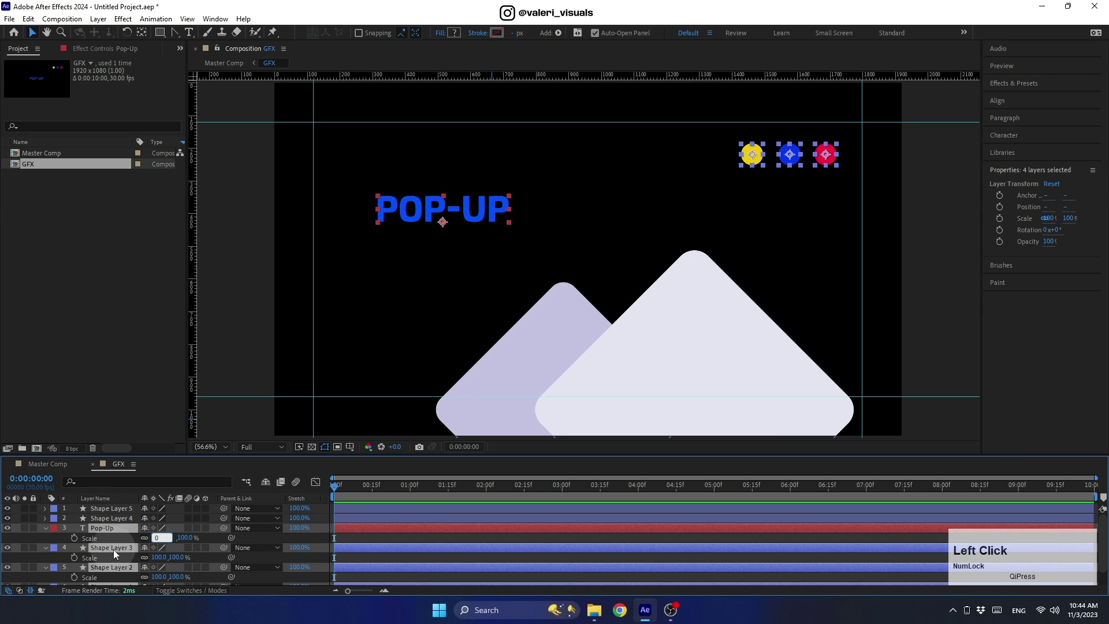
{"action": "type", "text": "0"}
{"action": "key", "text": "Return"}
{"action": "left_click", "coordinate": [74, 538]}
Step: At 0:00:01:00, set the Scale of the Pop-Up text and the three circle layers to 100%
{"action": "left_click_drag", "start_coordinate": [288, 462], "coordinate": [281, 426]}
{"action": "left_click_drag", "start_coordinate": [409, 469], "coordinate": [411, 468]}
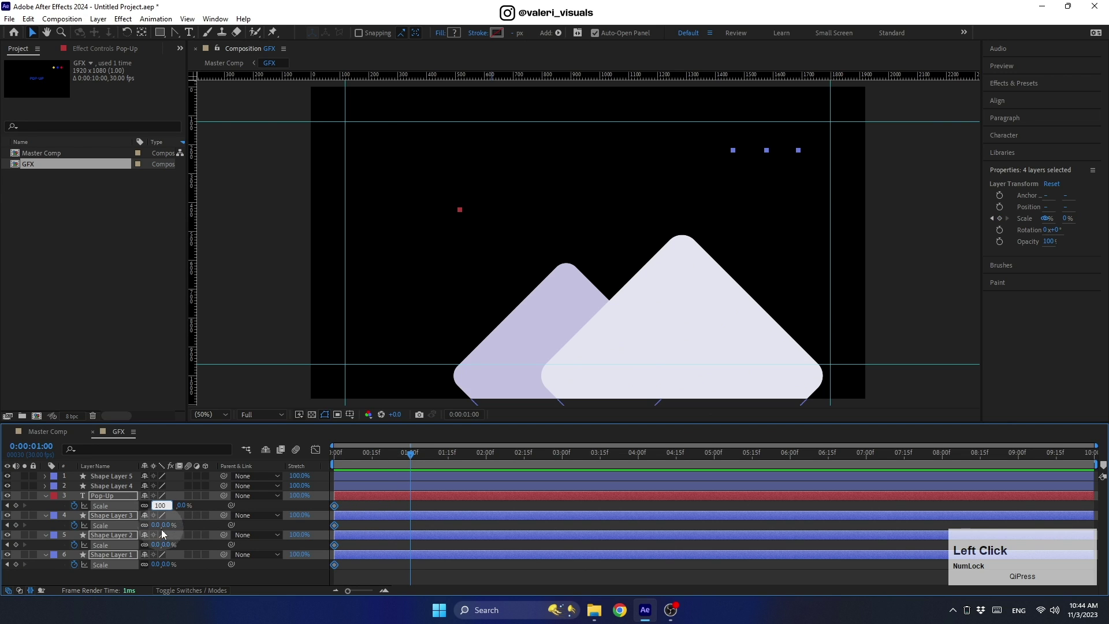
{"action": "key", "text": "Return"}
Step: Apply Easy Ease to all the Scale keyframes of the Pop-Up text and the three circle layers
{"action": "left_click", "coordinate": [328, 568]}
{"action": "left_click_drag", "start_coordinate": [424, 577], "coordinate": [330, 505]}
{"action": "right_click", "coordinate": [334, 505]}
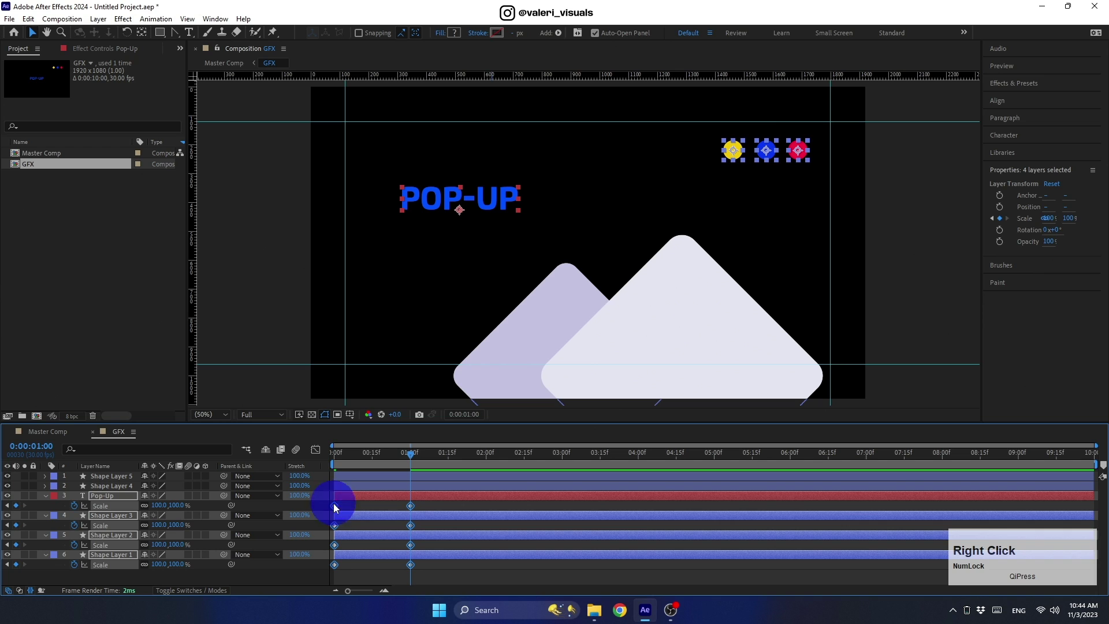
{"action": "mouse_move", "coordinate": [404, 558]}
{"action": "left_click", "coordinate": [520, 535]}
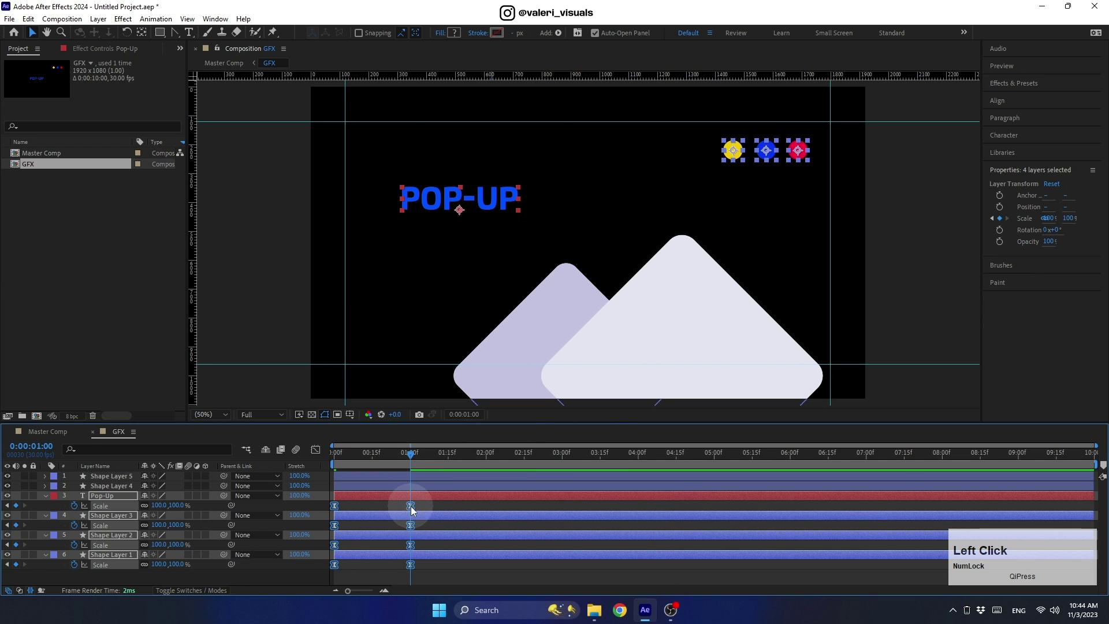
Step: Set the Keyframe Velocity incoming and outgoing influence of the selected Scale keyframes to 85%
{"action": "right_click", "coordinate": [410, 506]}
{"action": "left_click", "coordinate": [497, 485]}
{"action": "left_click", "coordinate": [652, 315]}
{"action": "type", "text": "5"}
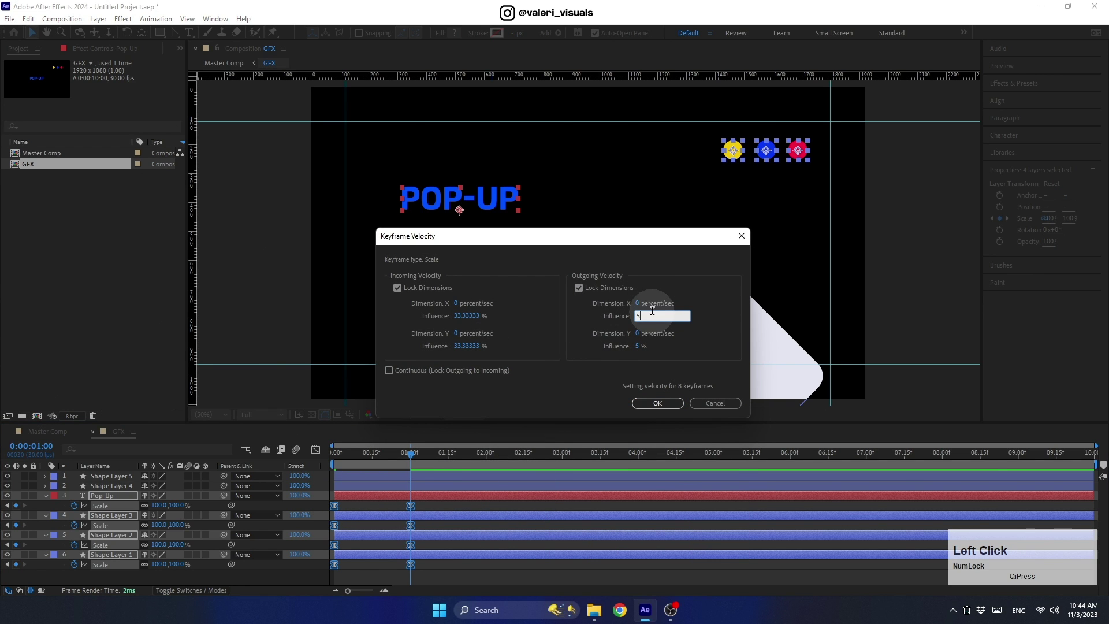
{"action": "key", "text": "BackSpace"}
{"action": "type", "text": "85"}
{"action": "left_click", "coordinate": [657, 403]}
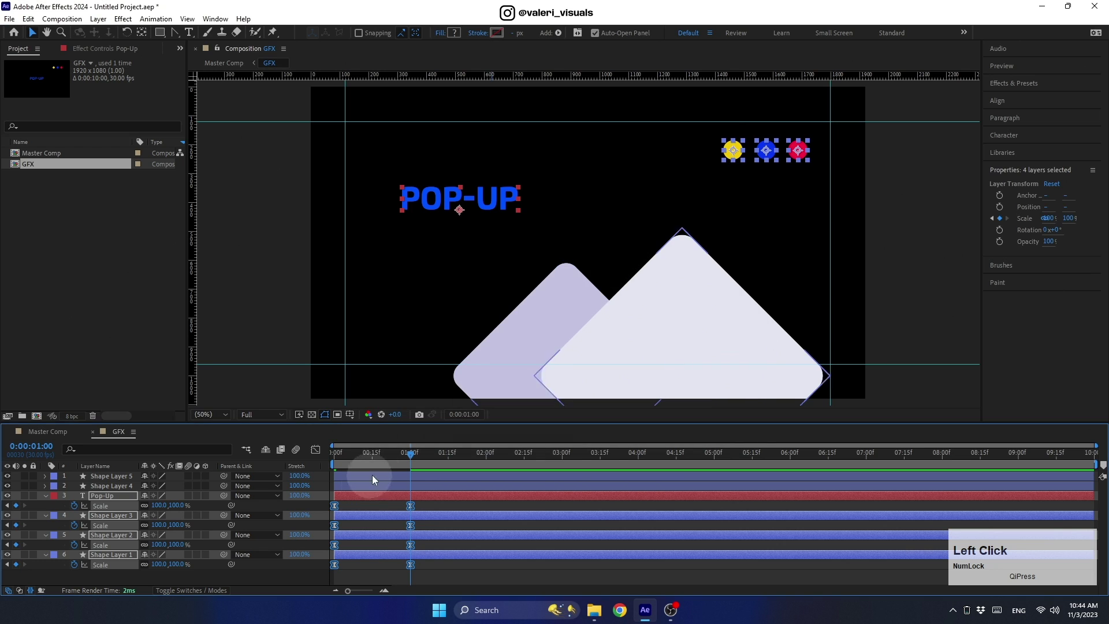
Step: Animate the Position of both rotated squares from Y 1454.7 at 0:00:00:00 up to Y 1000.7 at 0:00:01:00
{"action": "left_click_drag", "start_coordinate": [372, 454], "coordinate": [303, 462]}
{"action": "left_click", "coordinate": [113, 476]}
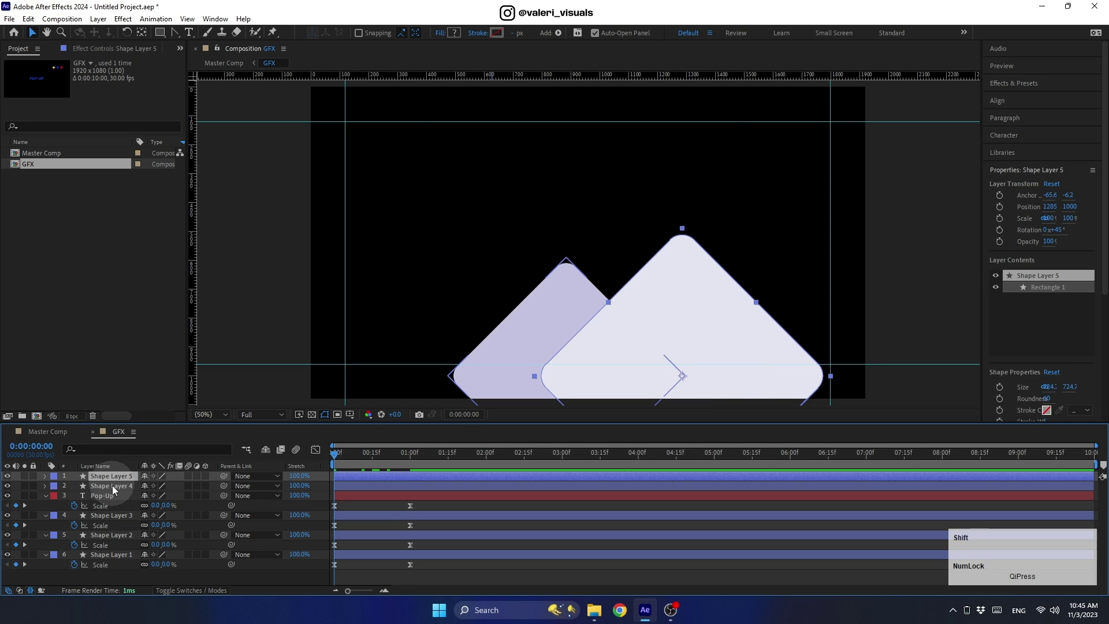
{"action": "left_click", "coordinate": [112, 486], "text": "ctrl"}
{"action": "key", "text": "p"}
{"action": "left_click", "coordinate": [72, 485]}
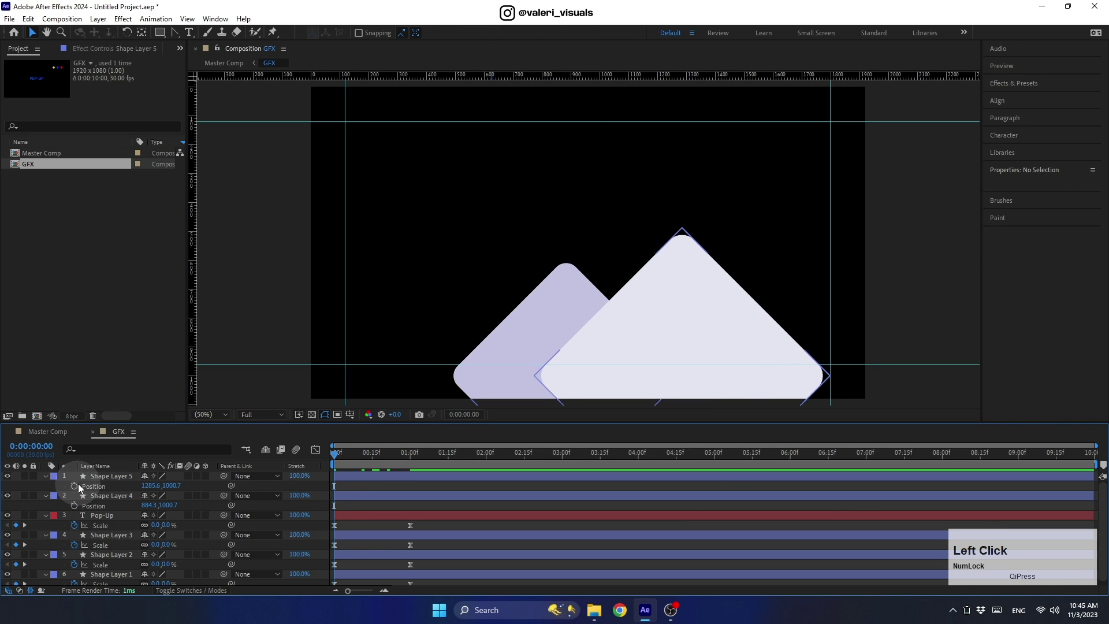
{"action": "left_click", "coordinate": [74, 506]}
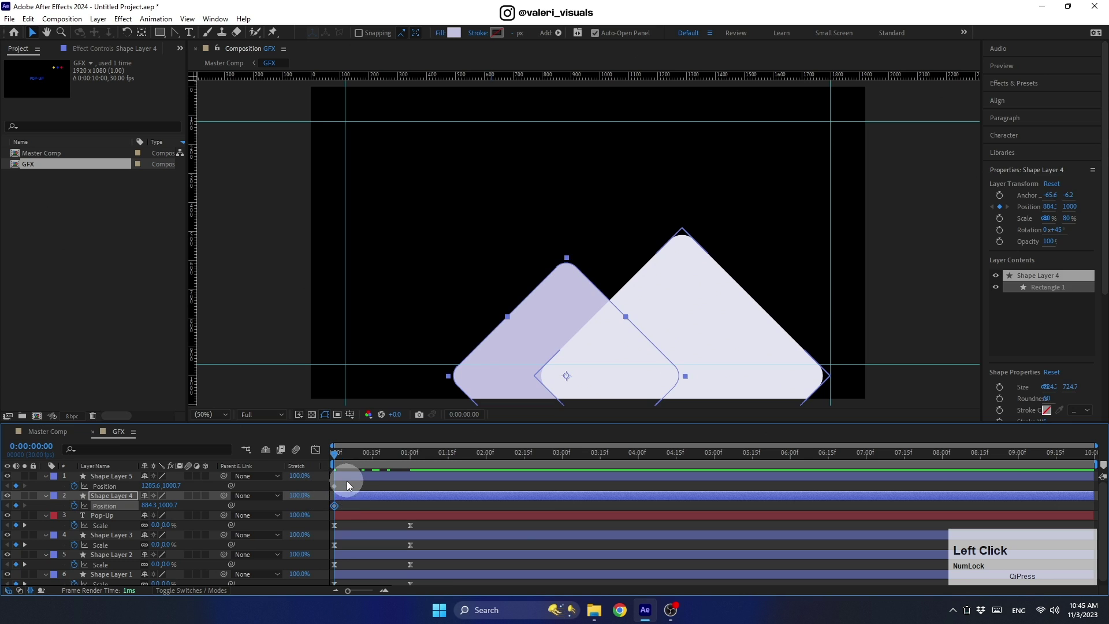
{"action": "left_click_drag", "start_coordinate": [347, 482], "coordinate": [410, 512]}
{"action": "left_click_drag", "start_coordinate": [539, 327], "coordinate": [548, 430]}
Step: Apply Easy Ease to the Position keyframes of the two rotated squares
{"action": "left_click_drag", "start_coordinate": [424, 487], "coordinate": [331, 505]}
{"action": "right_click", "coordinate": [332, 505]}
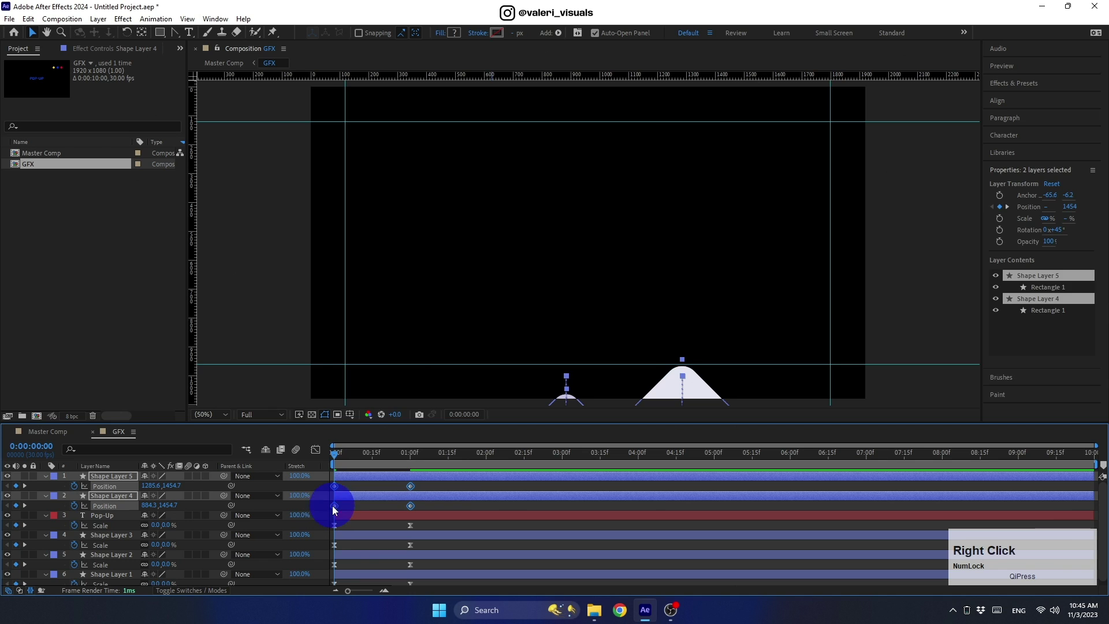
{"action": "mouse_move", "coordinate": [382, 496]}
{"action": "left_click", "coordinate": [508, 534]}
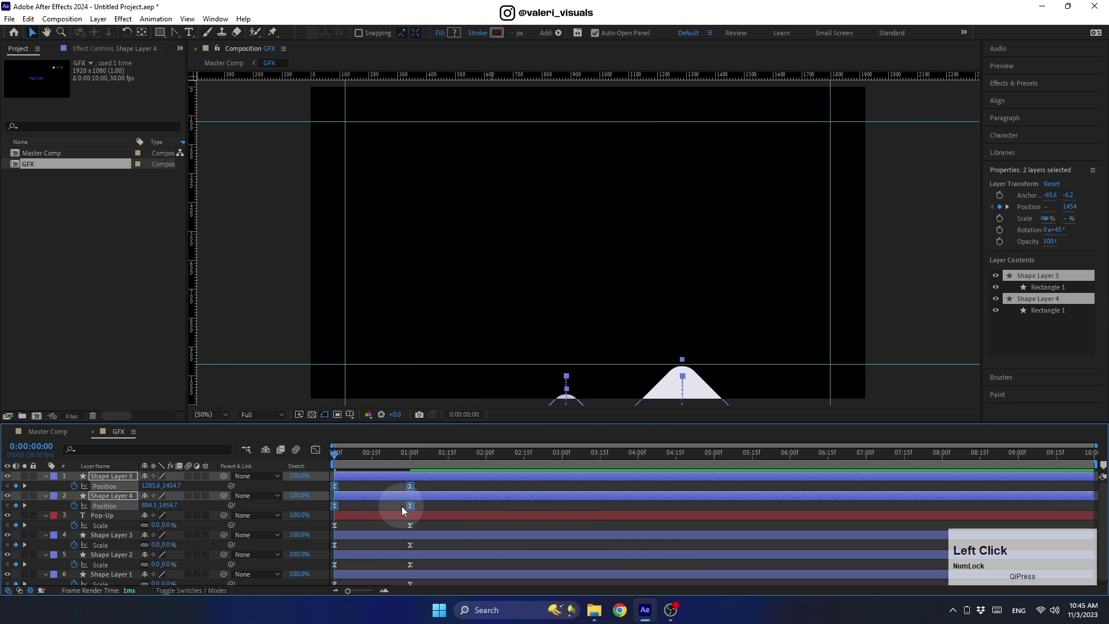
Step: Set the Keyframe Velocity incoming and outgoing influence of the squares' Position keyframes to 85%
{"action": "right_click", "coordinate": [410, 505]}
{"action": "left_click", "coordinate": [445, 483]}
{"action": "left_click", "coordinate": [466, 302]}
{"action": "type", "text": "85"}
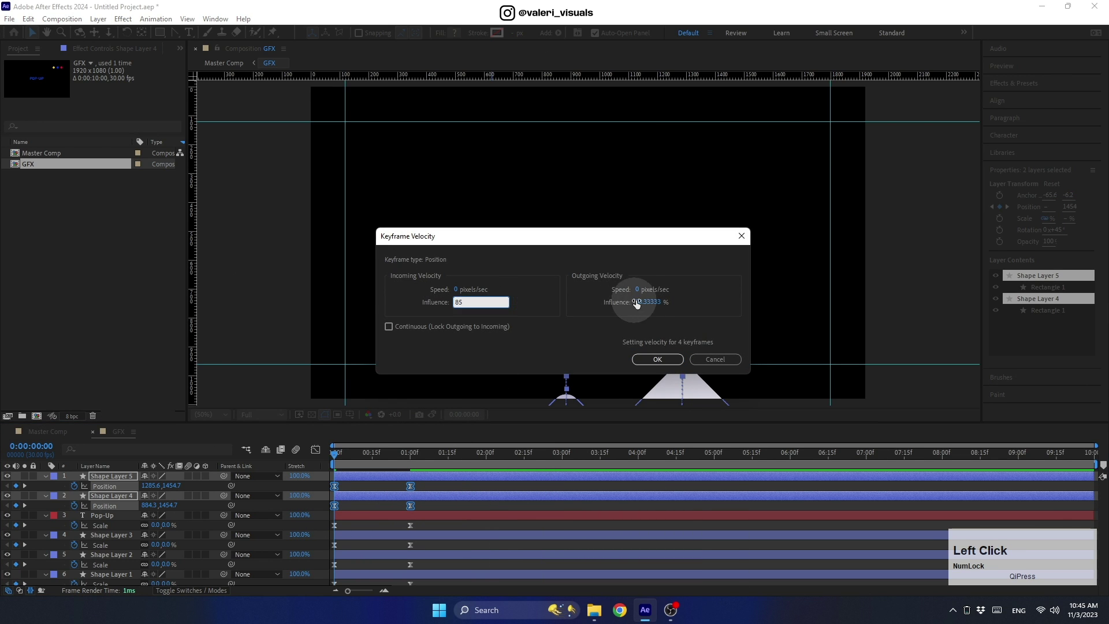
{"action": "left_click", "coordinate": [636, 302]}
{"action": "left_click", "coordinate": [657, 358]}
Step: Stagger the layers by shifting the smaller square about 4 frames, the yellow circle about 7 and the blue circle about 3 frames later
{"action": "left_click_drag", "start_coordinate": [345, 449], "coordinate": [393, 449]}
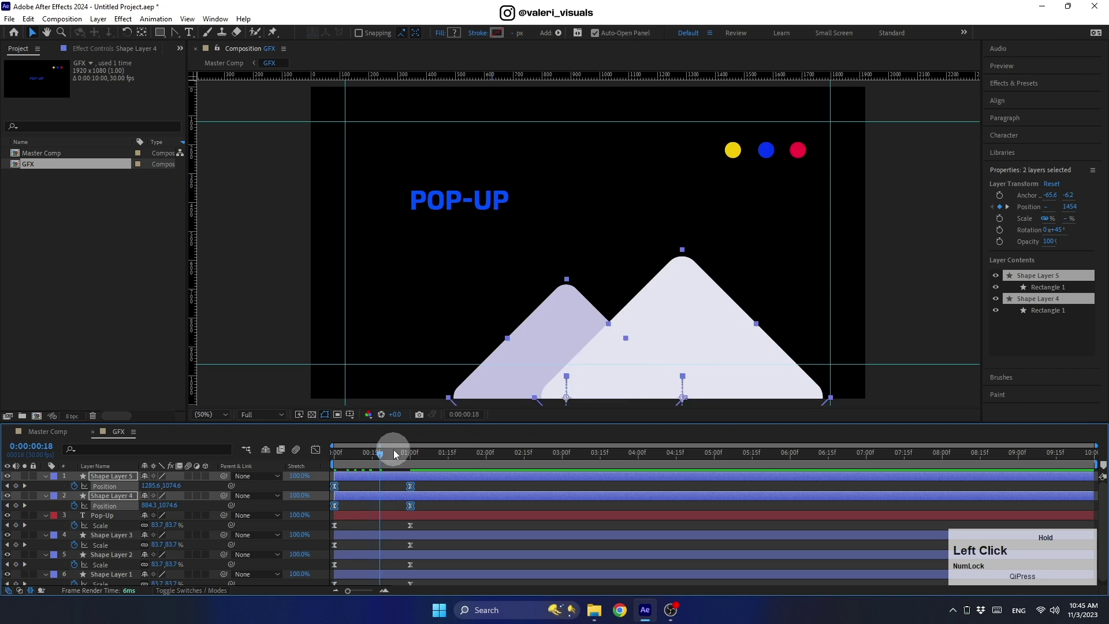
{"action": "left_click_drag", "start_coordinate": [351, 495], "coordinate": [419, 462]}
{"action": "left_click", "coordinate": [732, 152]}
{"action": "left_click", "coordinate": [351, 534]}
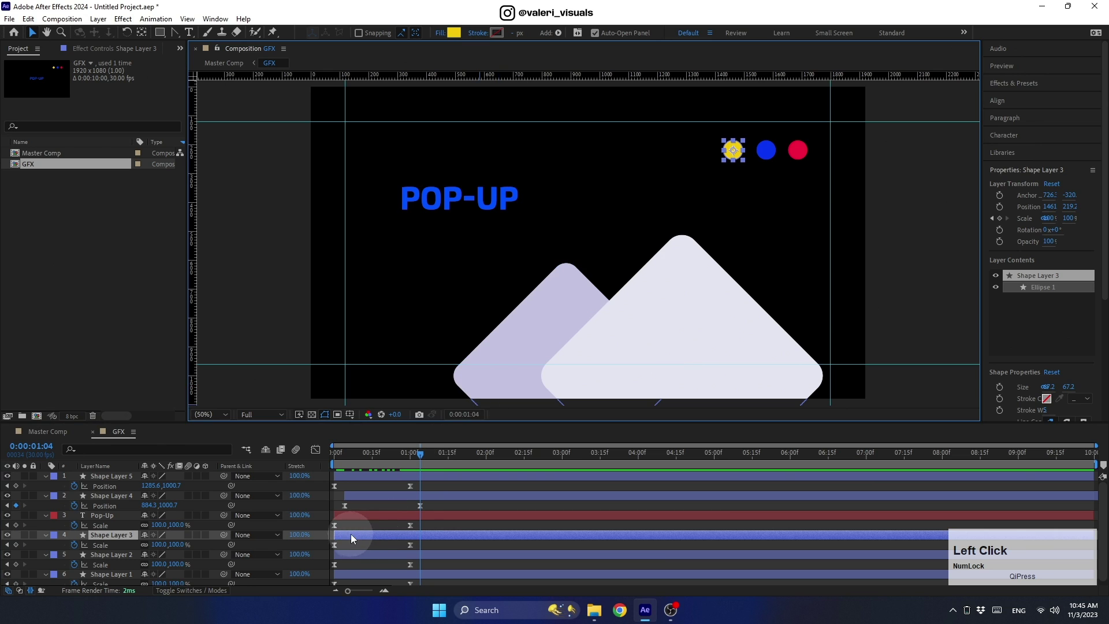
{"action": "mouse_move", "coordinate": [351, 533]}
{"action": "left_mouse_down"}
{"action": "mouse_move", "coordinate": [368, 533]}
{"action": "mouse_move", "coordinate": [358, 553]}
{"action": "left_mouse_up"}
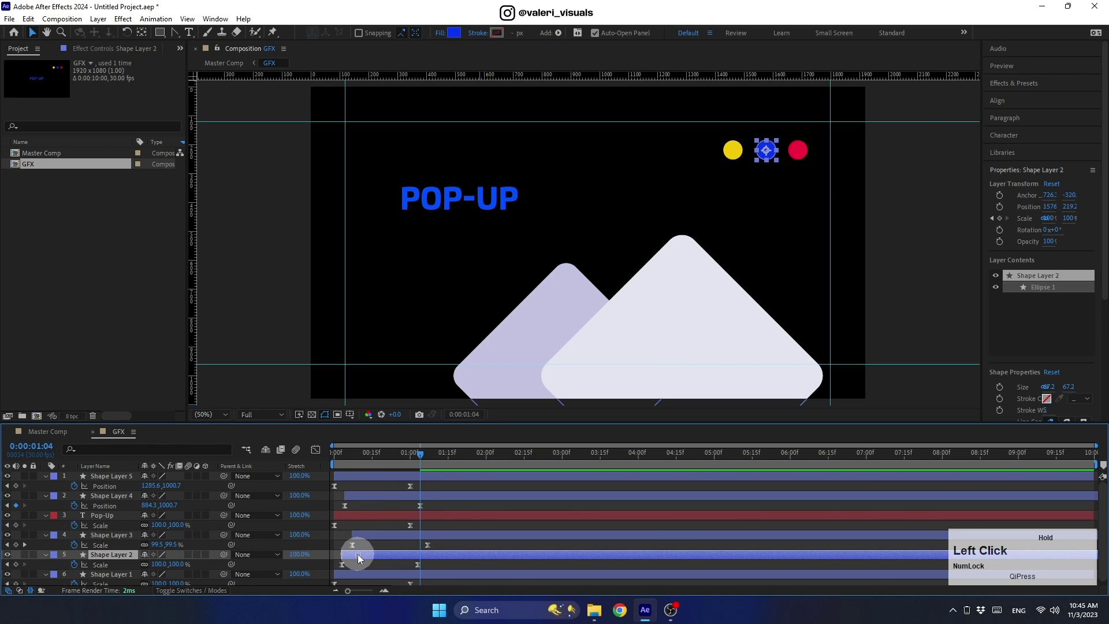
{"action": "left_click_drag", "start_coordinate": [376, 454], "coordinate": [449, 490]}
{"action": "left_click", "coordinate": [469, 487]}
{"action": "key", "text": "u"}
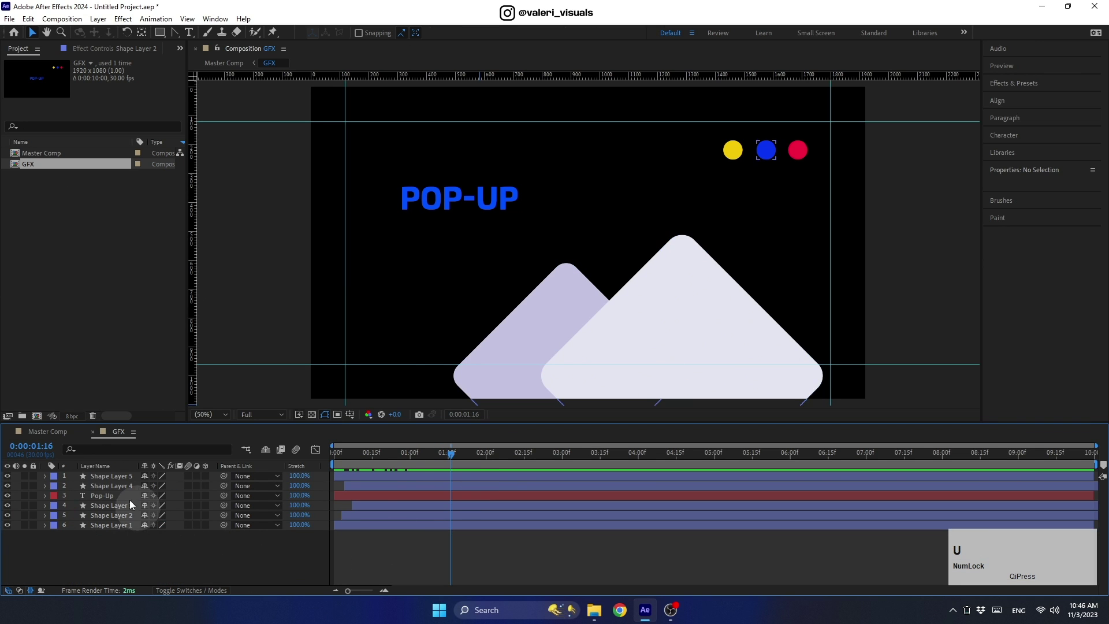
Step: In Master Comp, move the GFX layer's start to about 0:00:04:00 and parent it to the Panel layer
{"action": "left_click", "coordinate": [63, 432]}
{"action": "left_click_drag", "start_coordinate": [438, 453], "coordinate": [678, 464]}
{"action": "left_click_drag", "start_coordinate": [344, 474], "coordinate": [670, 480]}
{"action": "left_click_drag", "start_coordinate": [651, 460], "coordinate": [751, 469]}
{"action": "left_click_drag", "start_coordinate": [224, 476], "coordinate": [99, 486]}
{"action": "mouse_move", "coordinate": [702, 459]}
{"action": "left_mouse_down"}
{"action": "mouse_move", "coordinate": [619, 462]}
{"action": "mouse_move", "coordinate": [716, 468]}
{"action": "left_mouse_up"}
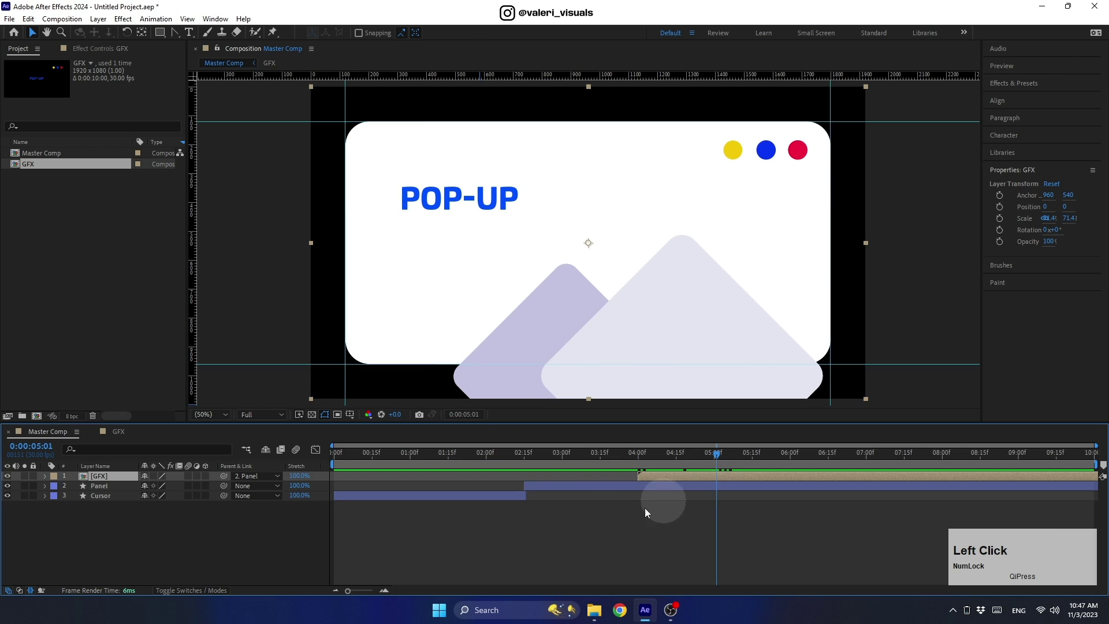
Step: Use the Panel layer as the GFX layer's track matte and turn the Panel layer's visibility back on
{"action": "left_click", "coordinate": [173, 590]}
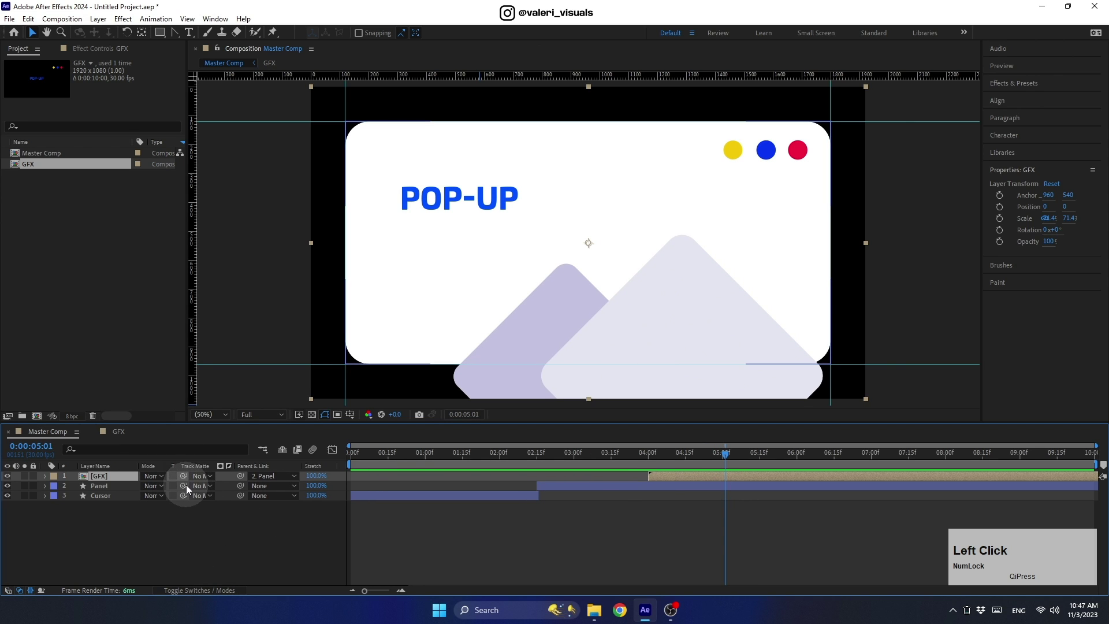
{"action": "left_click_drag", "start_coordinate": [183, 476], "coordinate": [109, 486]}
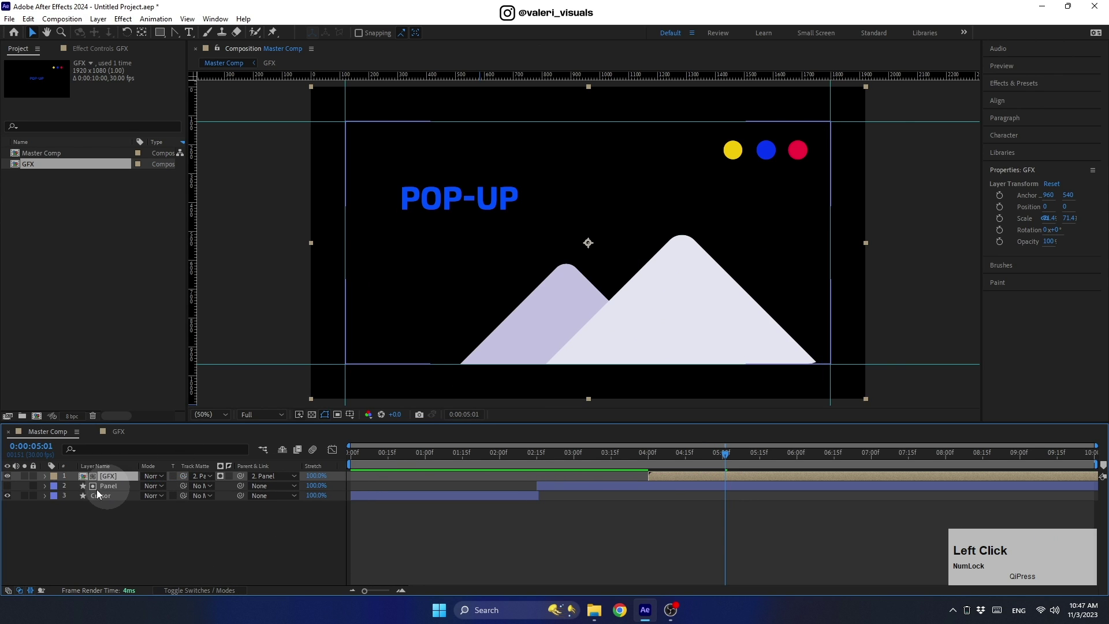
{"action": "left_click", "coordinate": [7, 486]}
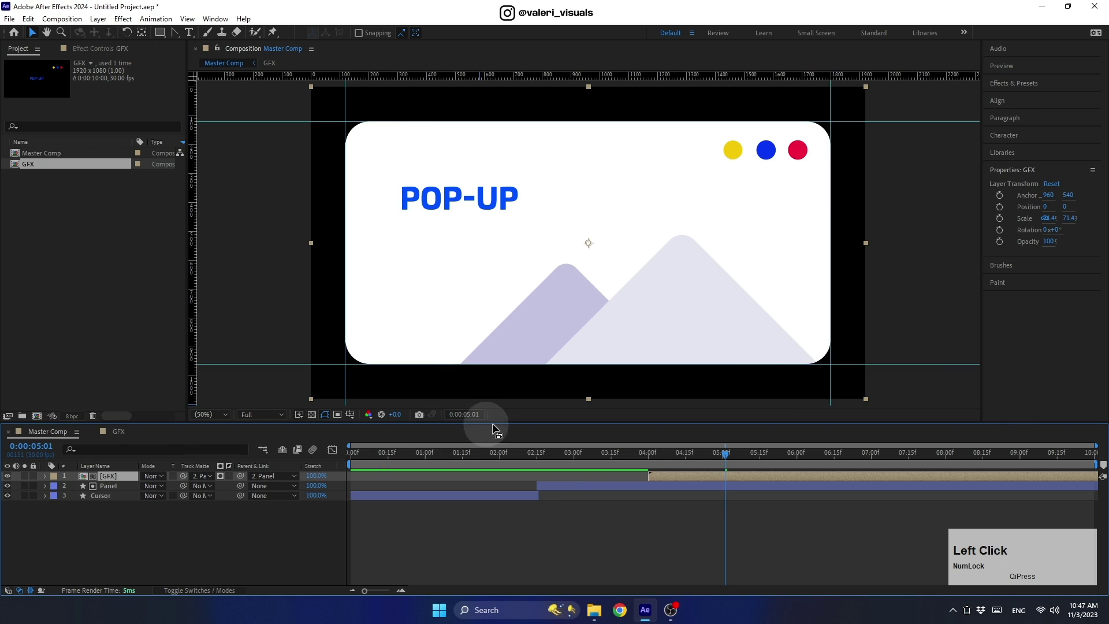
Step: Play back the Master Comp animation from 0:00:00:00 and return to the start
{"action": "left_click_drag", "start_coordinate": [704, 454], "coordinate": [247, 487]}
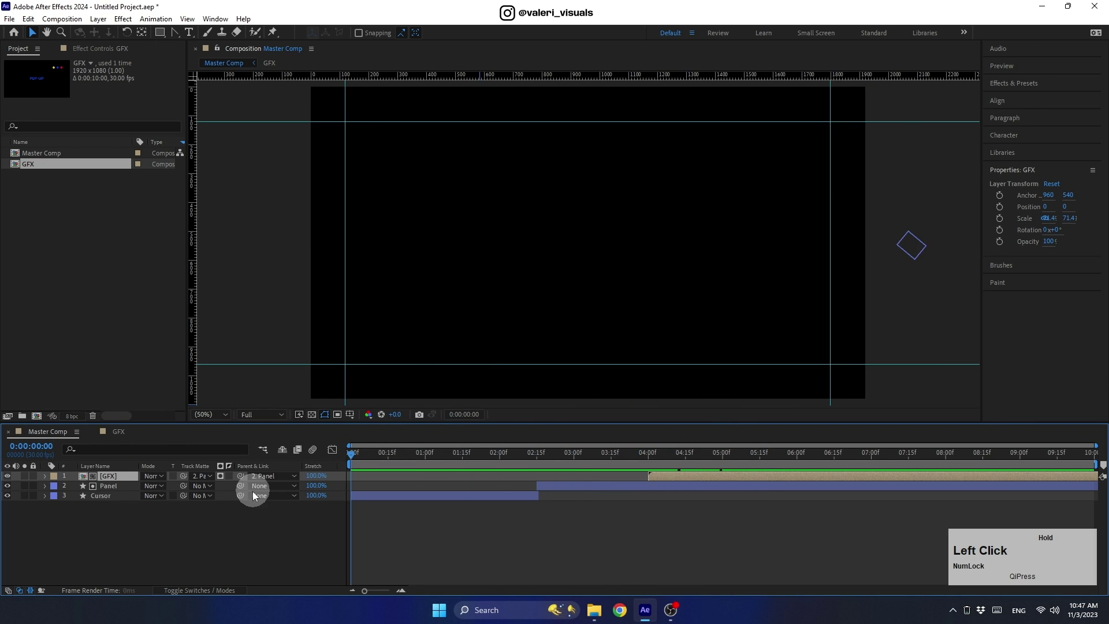
{"action": "left_click", "coordinate": [223, 539]}
{"action": "key", "text": "space"}
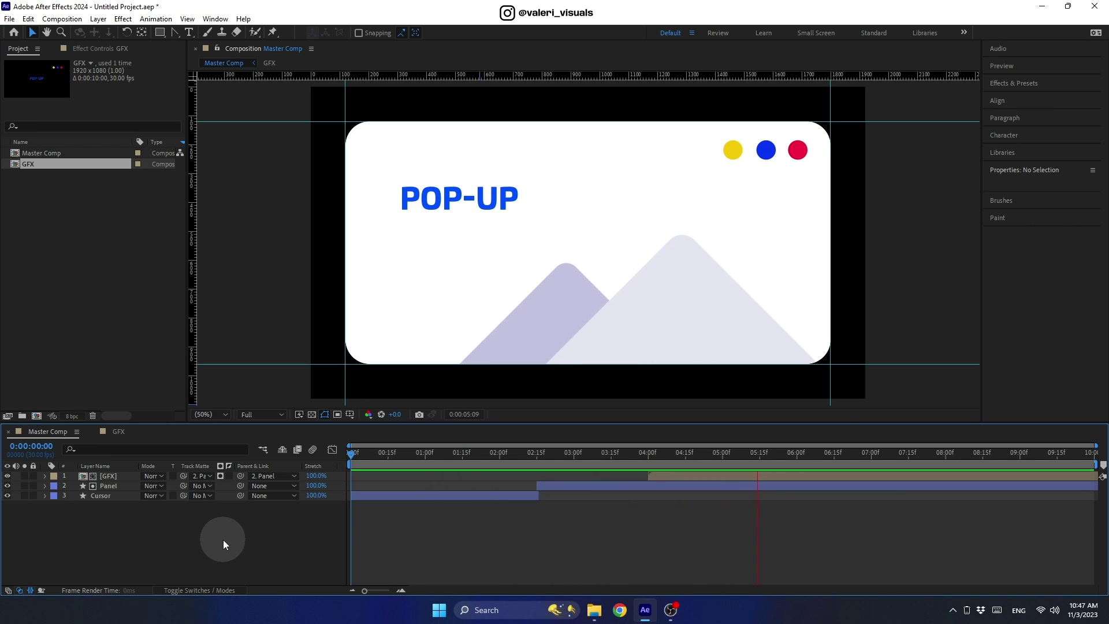
{"action": "left_click_drag", "start_coordinate": [689, 459], "coordinate": [330, 480]}
{"action": "key", "text": "Home"}
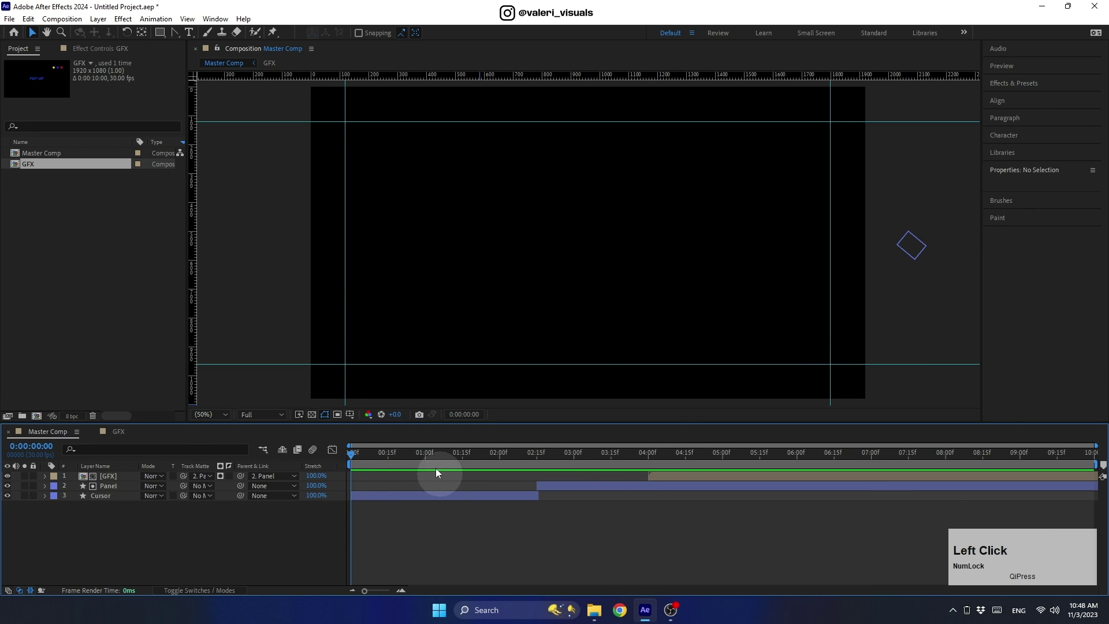
Step: Hide the rulers, clear all guides and enlarge the composition view
{"action": "left_click", "coordinate": [349, 414]}
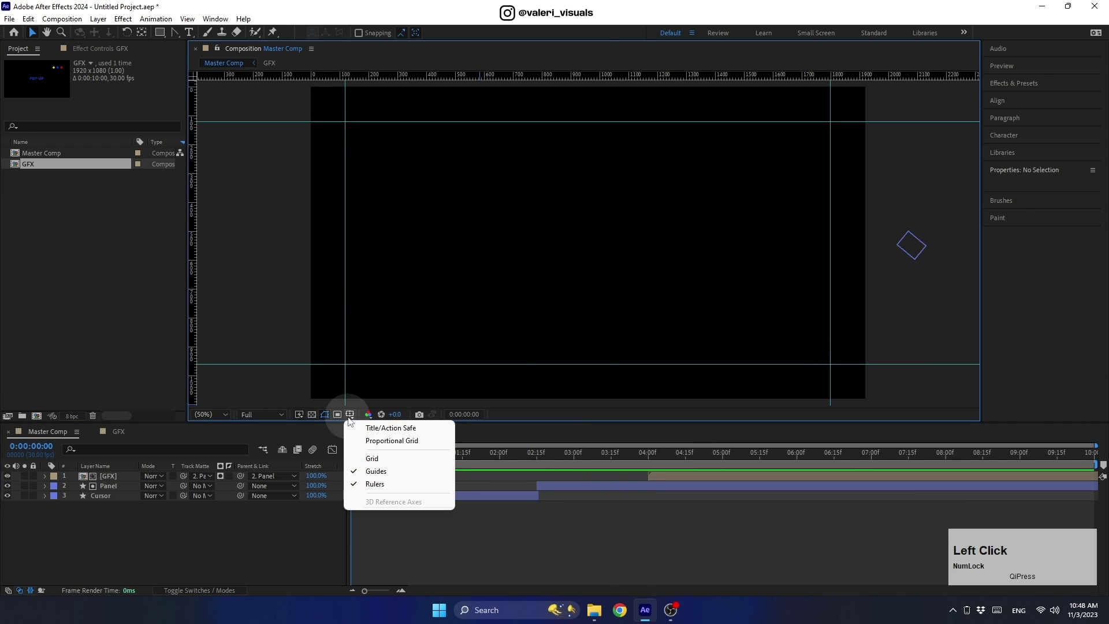
{"action": "left_click", "coordinate": [375, 484]}
{"action": "left_click", "coordinate": [186, 19]}
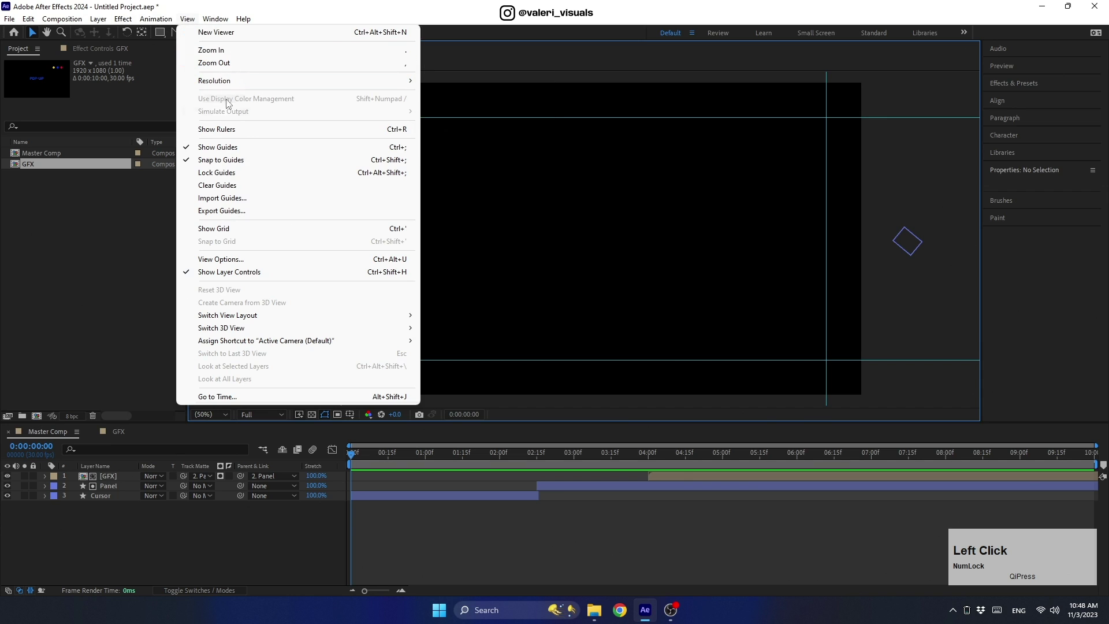
{"action": "left_click", "coordinate": [248, 185]}
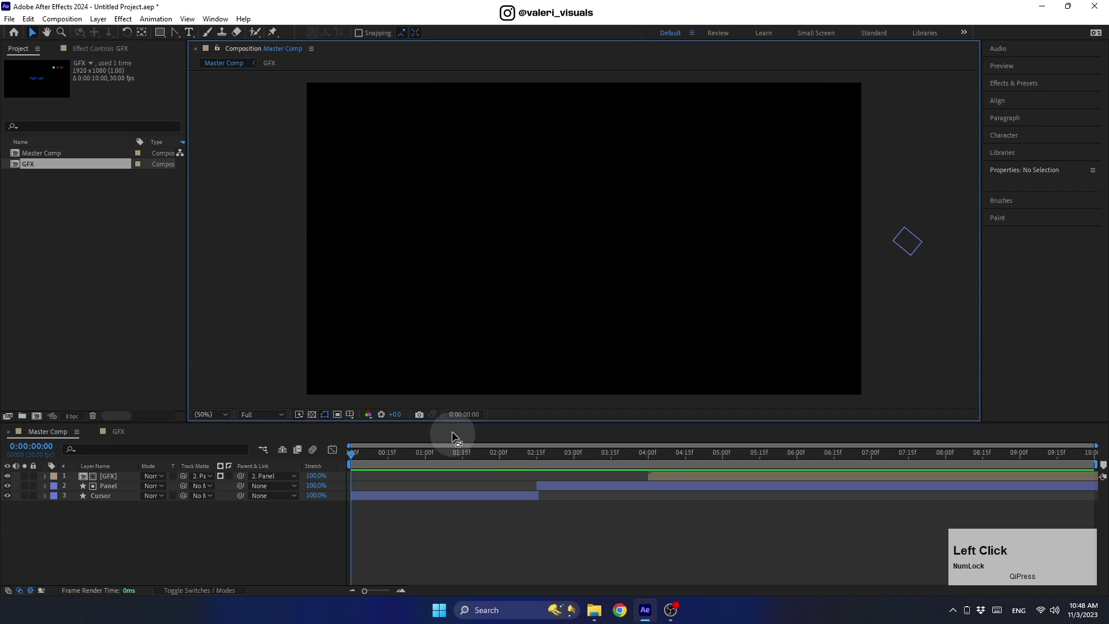
{"action": "left_click_drag", "start_coordinate": [452, 431], "coordinate": [435, 523]}
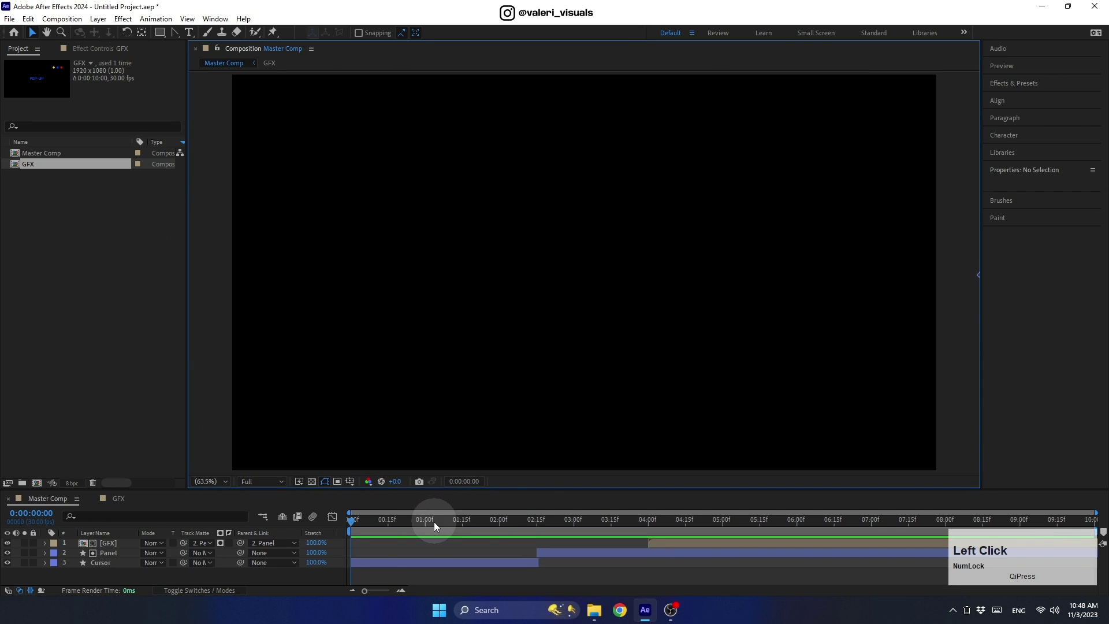
Step: Create a 1920 x 1080 px solid named Bg in blue 0A58E7 and place it beneath all other layers
{"action": "right_click", "coordinate": [241, 576]}
{"action": "mouse_move", "coordinate": [321, 435]}
{"action": "left_click", "coordinate": [404, 465]}
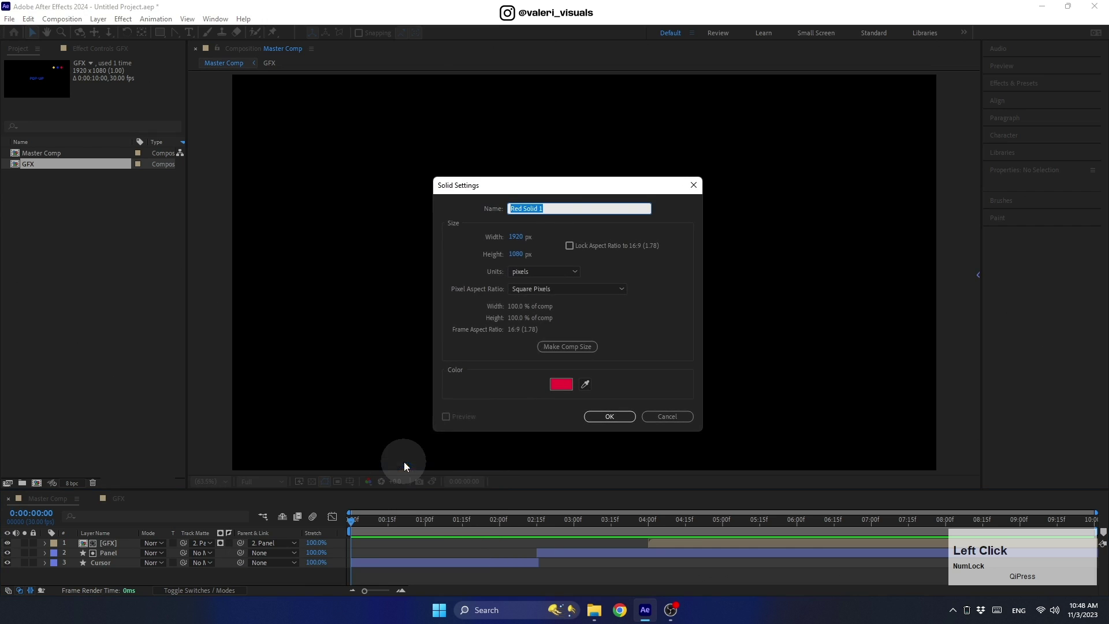
{"action": "type", "text": "Bg"}
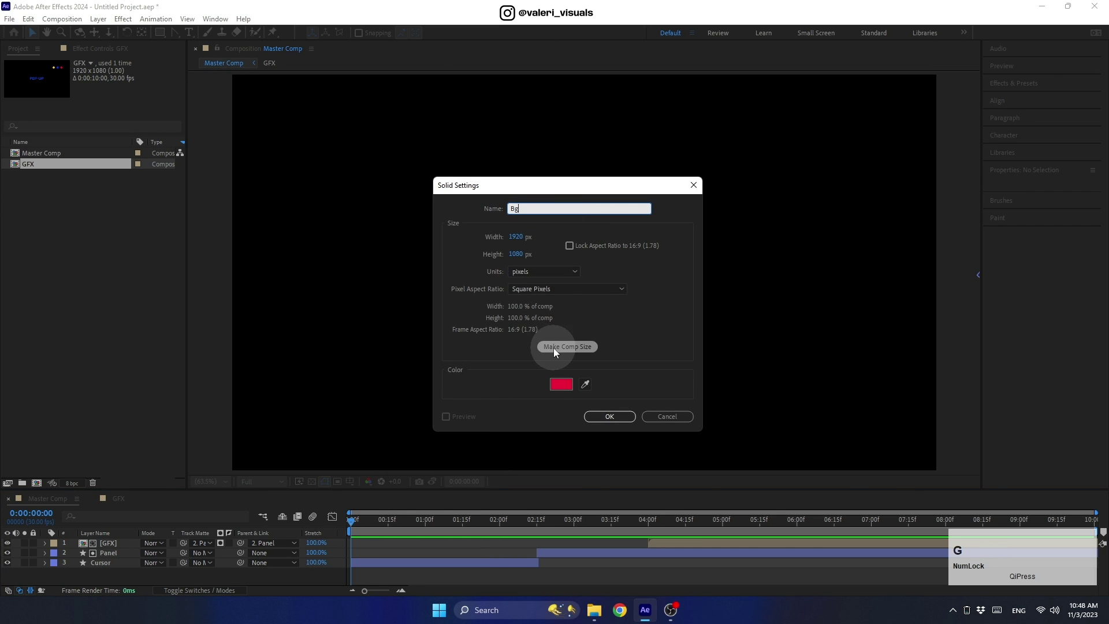
{"action": "left_click", "coordinate": [561, 384]}
{"action": "left_click_drag", "start_coordinate": [351, 260], "coordinate": [376, 303]}
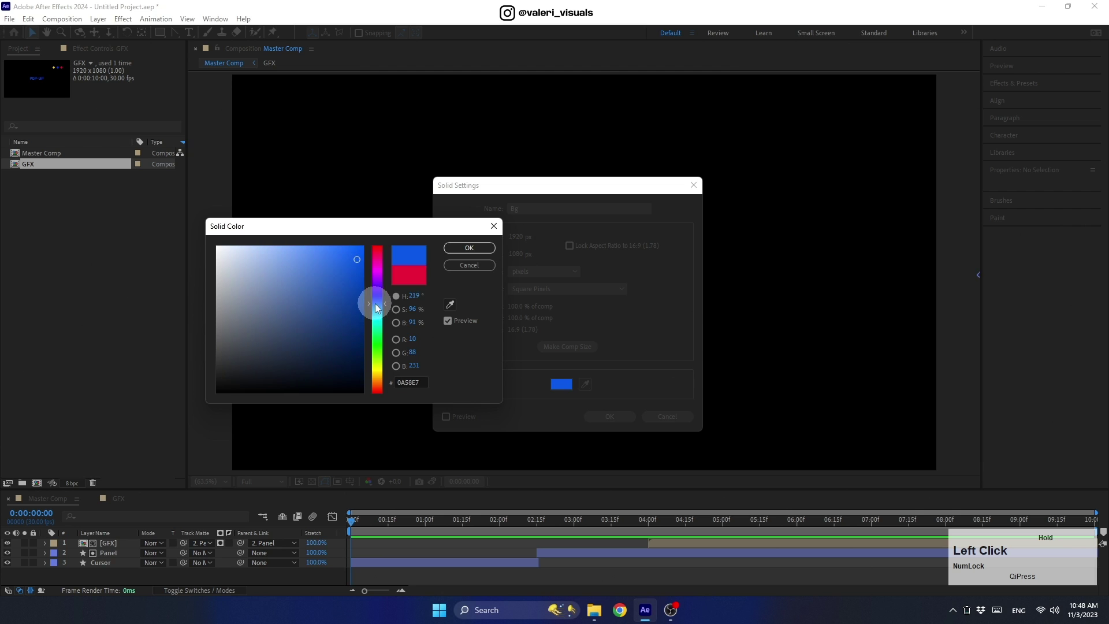
{"action": "left_click", "coordinate": [469, 248]}
{"action": "left_click", "coordinate": [608, 415]}
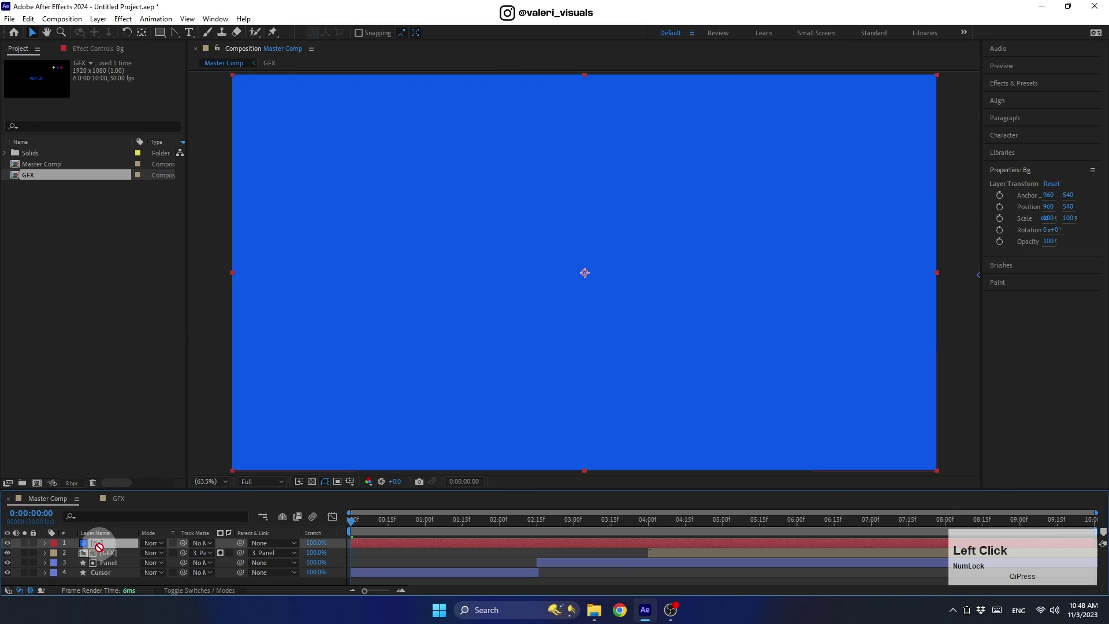
{"action": "left_click", "coordinate": [212, 411]}
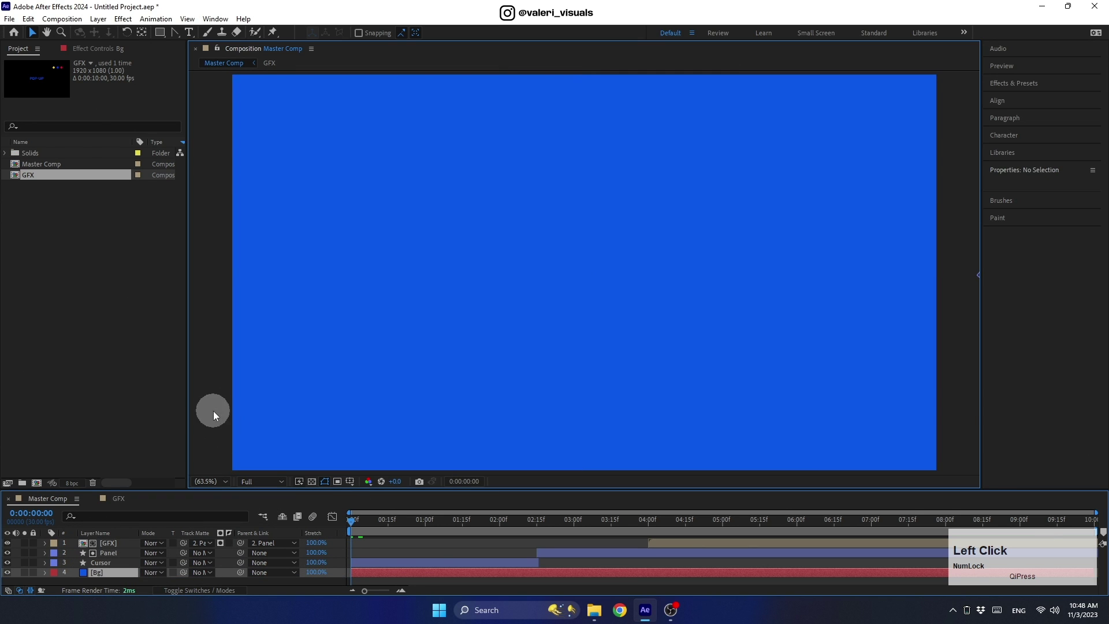